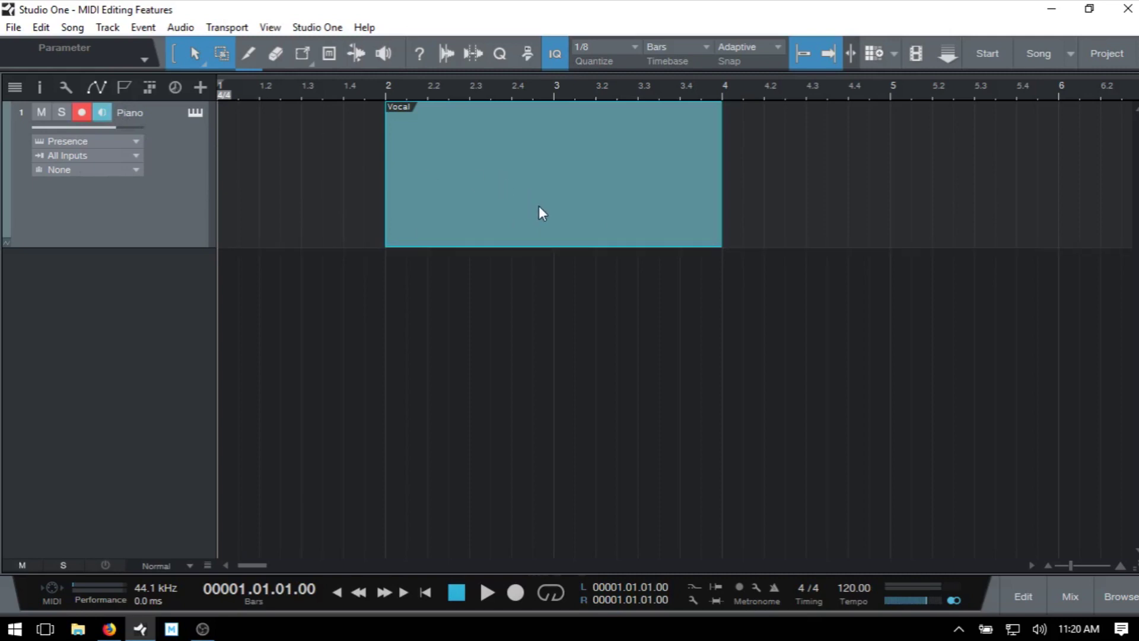
- Open the Vocal event of the Piano track in the note editor
left_click(1016, 597)
left_click(1026, 599)
double_click(621, 198)
double_click(626, 210)
double_click(572, 212)
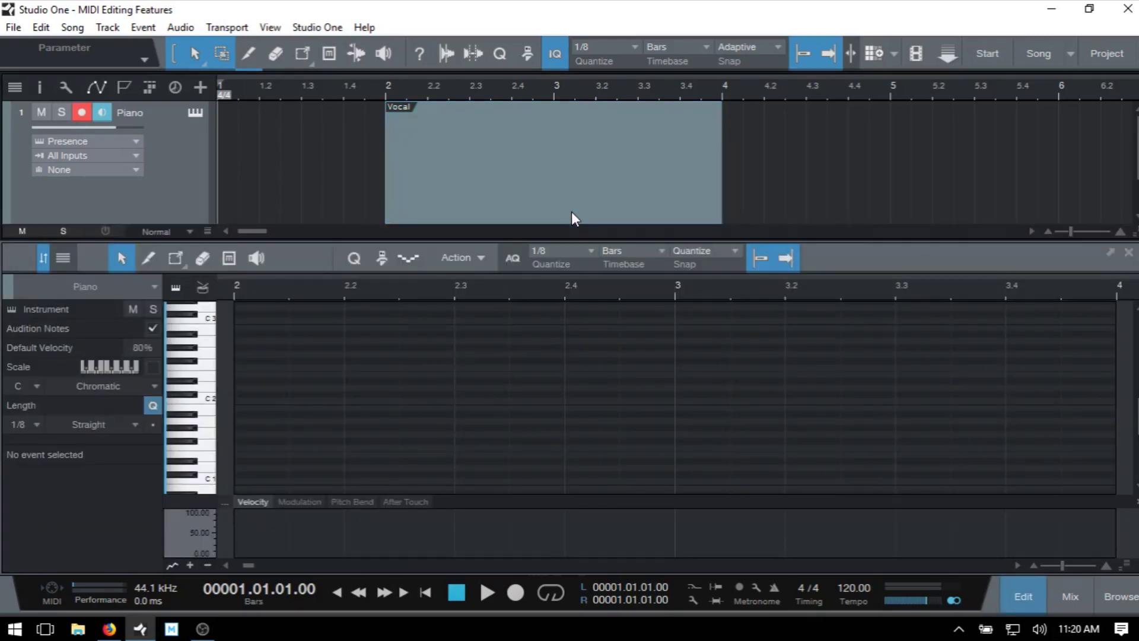
- Detach the note editor into a floating window, maximize it, and dock it back below the arrangement
left_click(1109, 253)
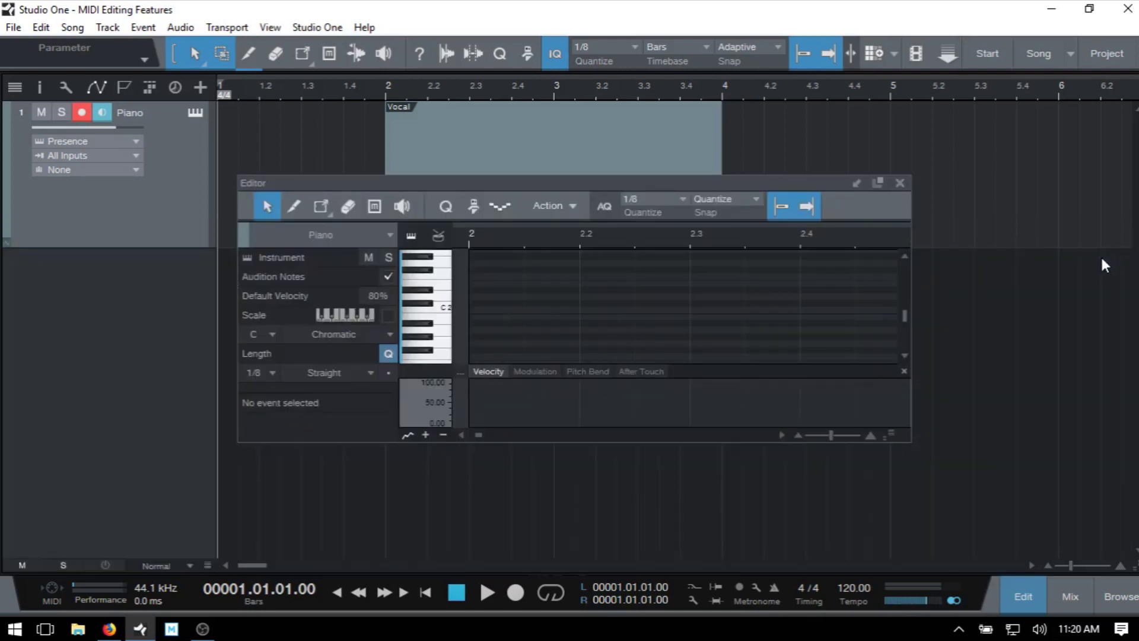
mouse_move(595, 188)
left_mouse_down()
mouse_move(986, 183)
mouse_move(604, 183)
left_mouse_up()
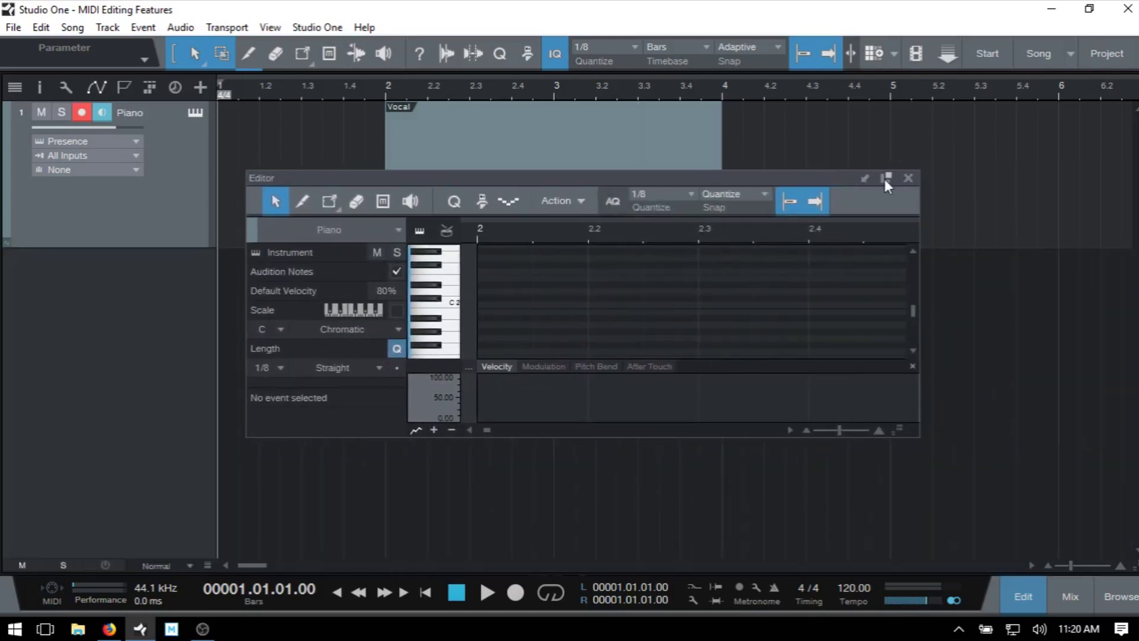
left_click(885, 178)
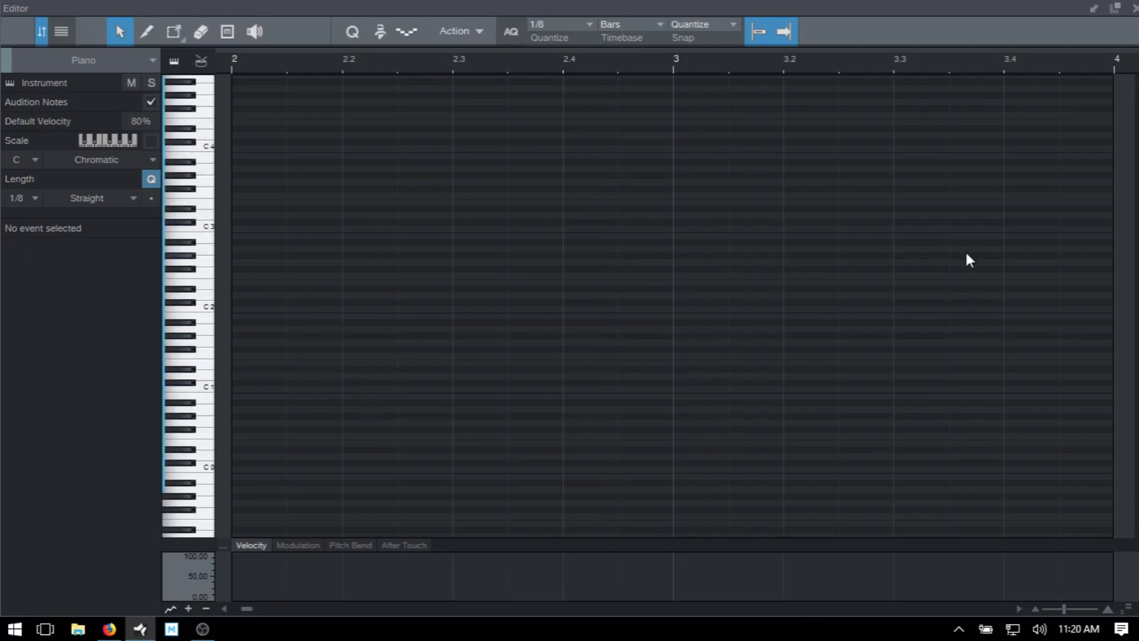
left_click(1094, 9)
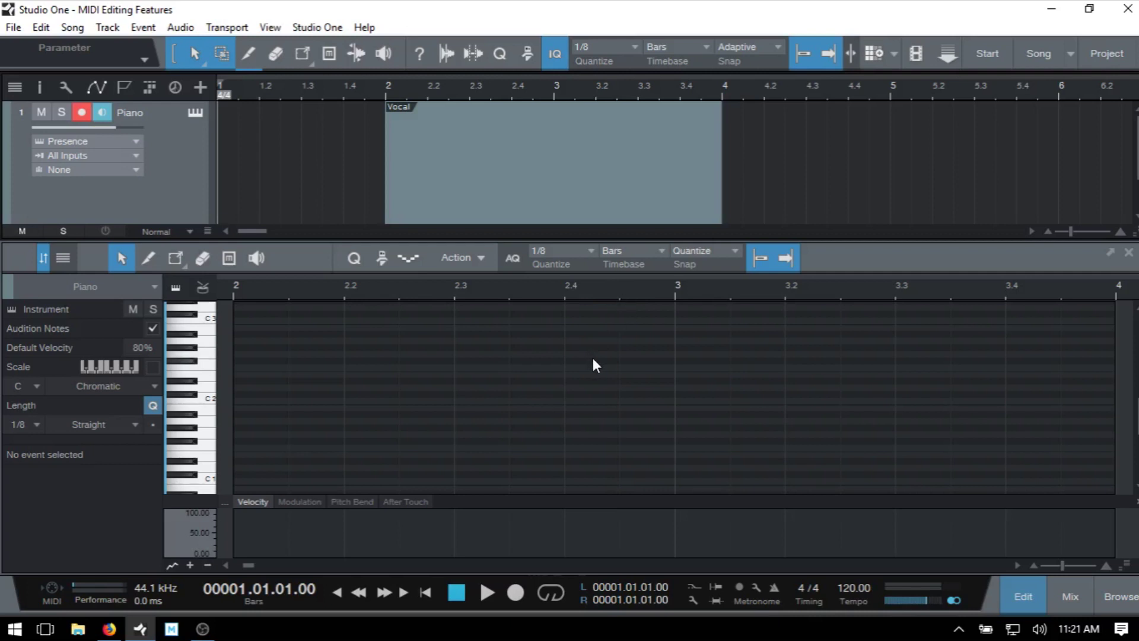
- Examine the Vocal event's note grid at various horizontal and vertical zoom levels and pitch ranges, finishing with the whole event fitted to the editor
key("w")
key("w")
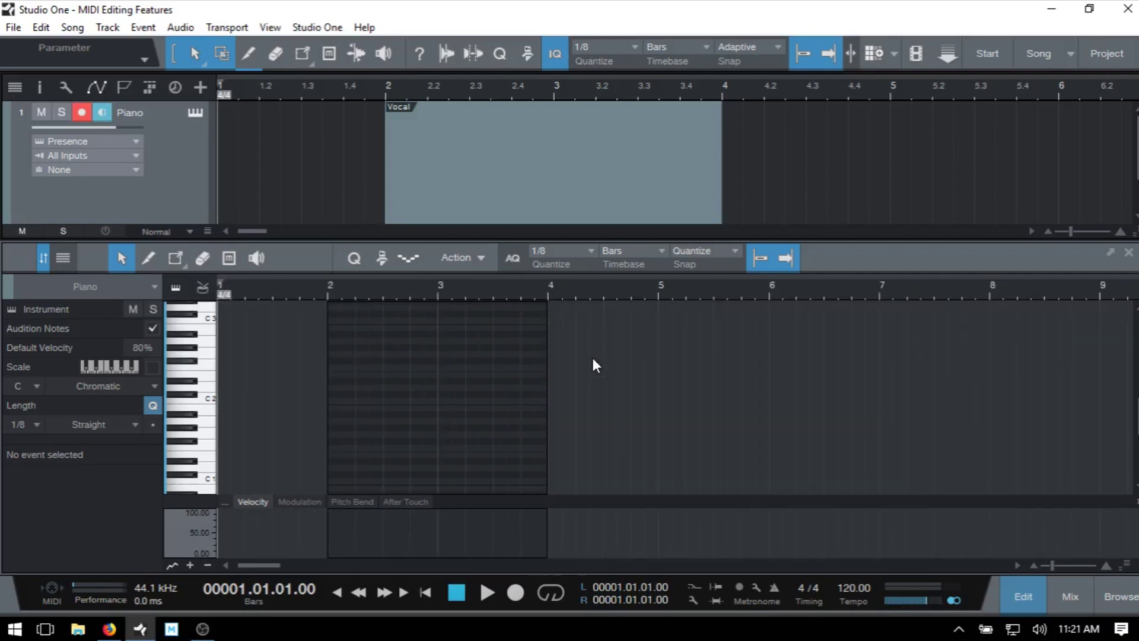
key("e")
key("e")
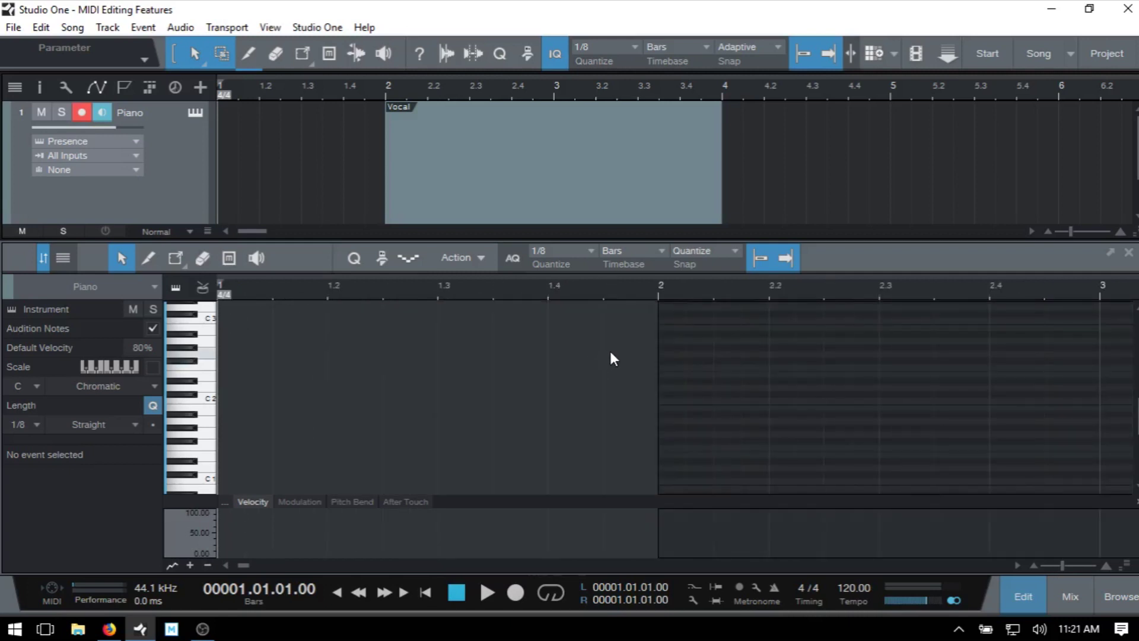
left_click_drag(710, 287, 610, 299)
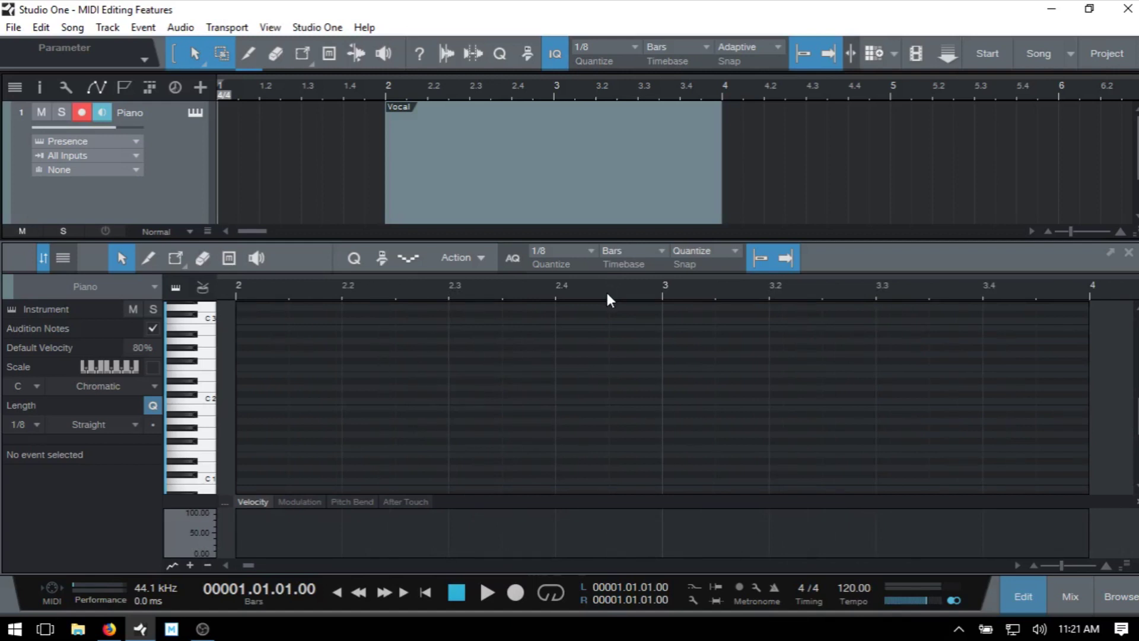
scroll(630, 376, "down", 1)
scroll(634, 372, "up", 4)
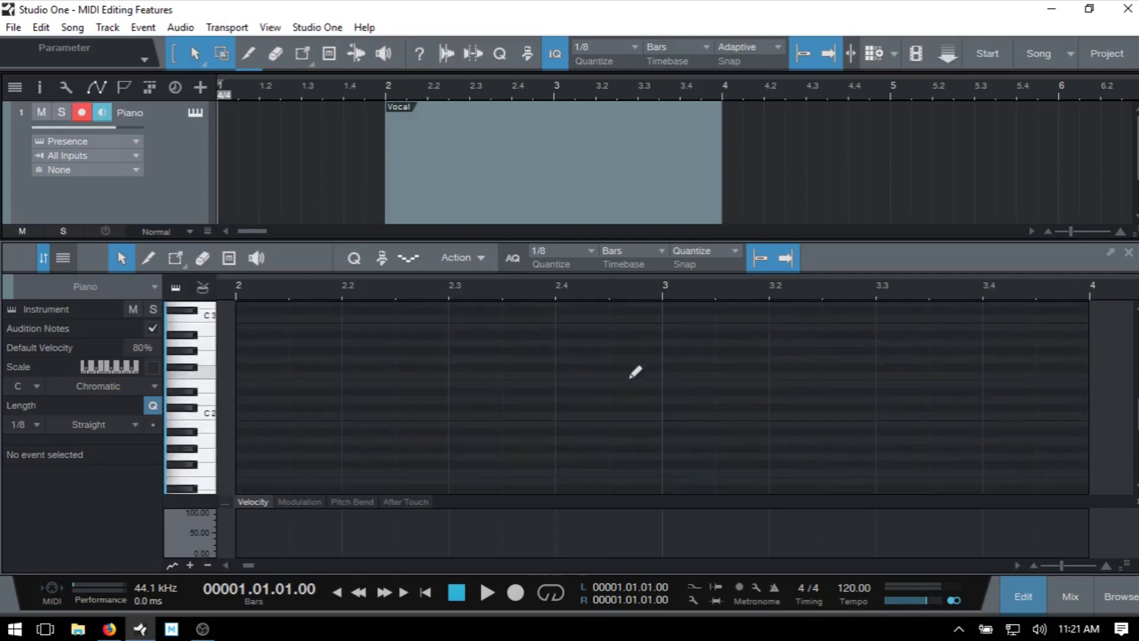
scroll(551, 368, "down", 2)
scroll(552, 369, "up", 2)
scroll(552, 369, "up", 2)
scroll(552, 369, "down", 3)
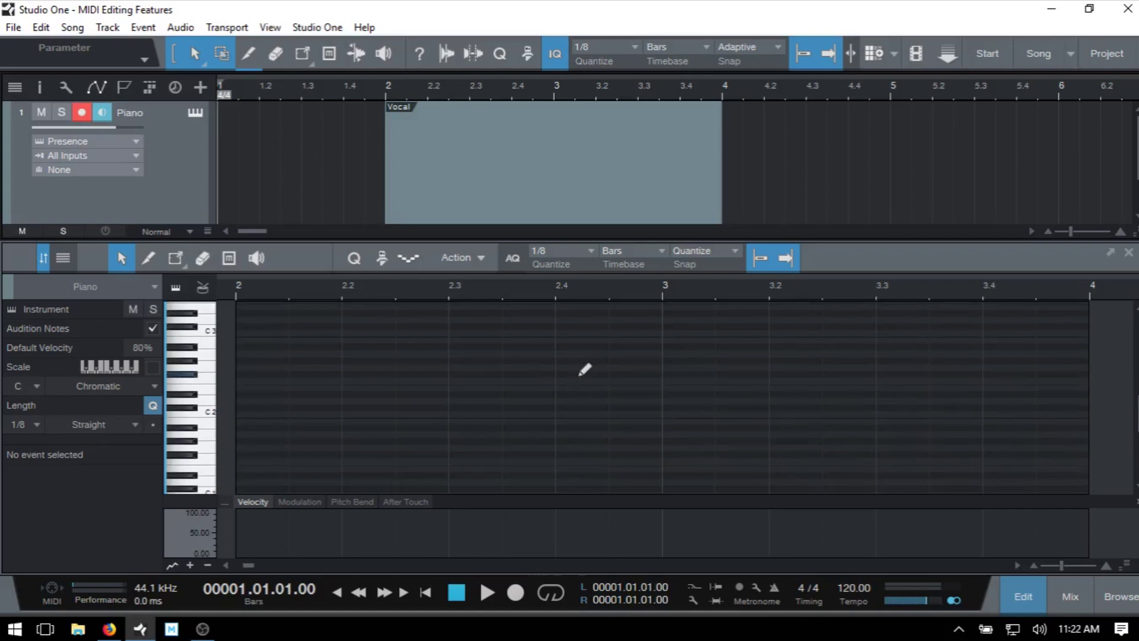
scroll(585, 369, "down", 4)
scroll(585, 369, "up", 6)
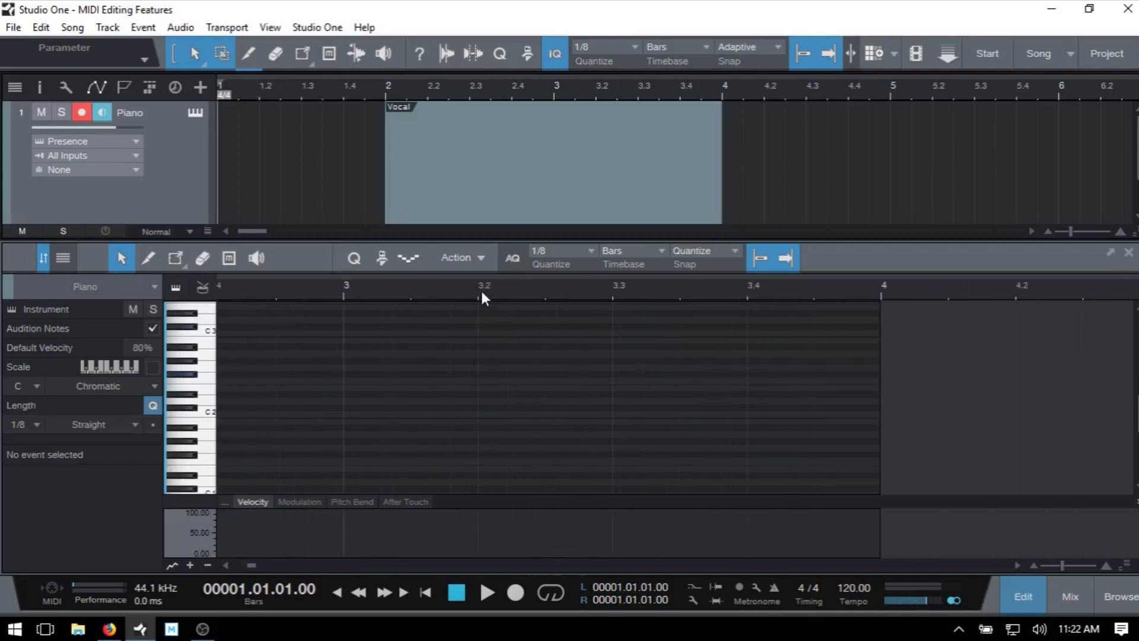
scroll(644, 315, "up", 3)
scroll(697, 294, "down", 4)
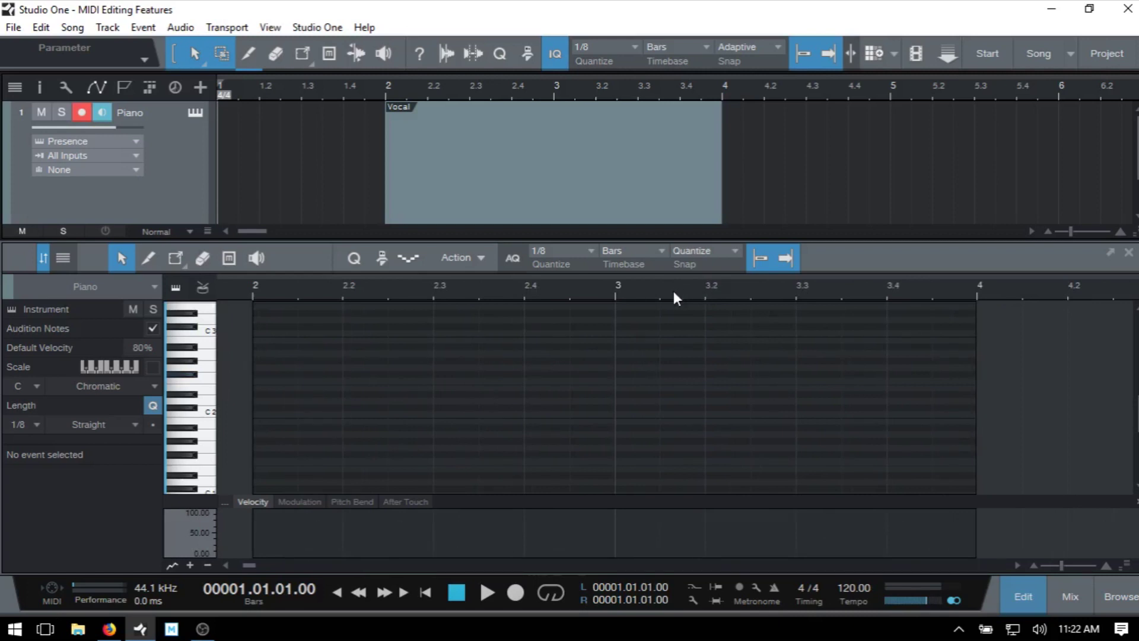
scroll(674, 291, "up", 5)
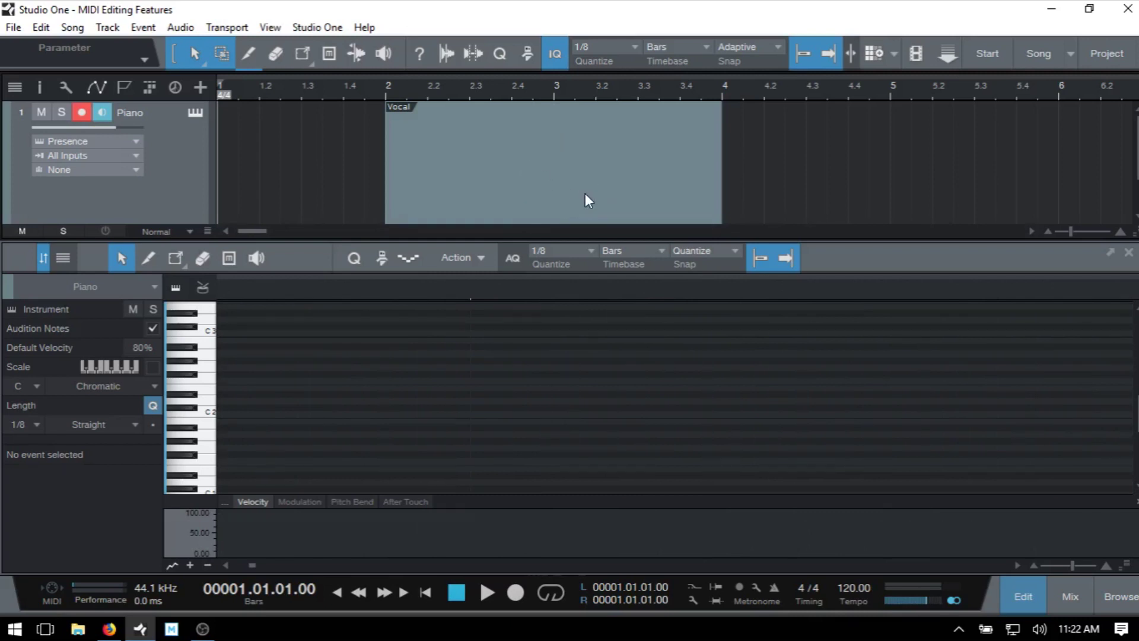
double_click(567, 198)
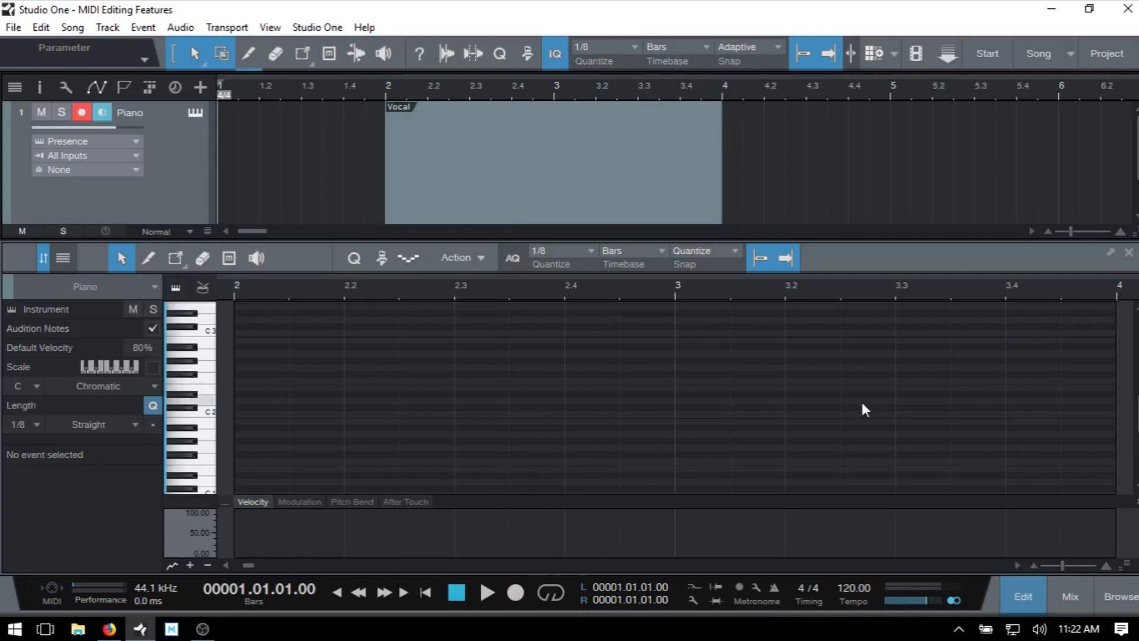
left_click_drag(1062, 562, 1060, 564)
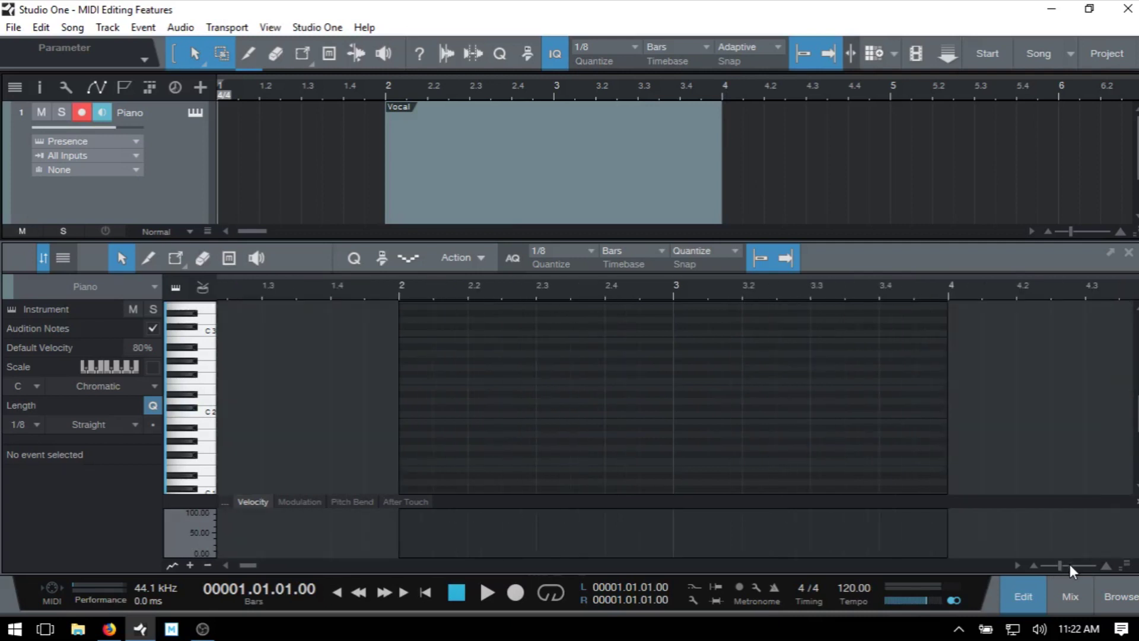
mouse_move(1123, 506)
left_click_drag(1127, 502, 1132, 509)
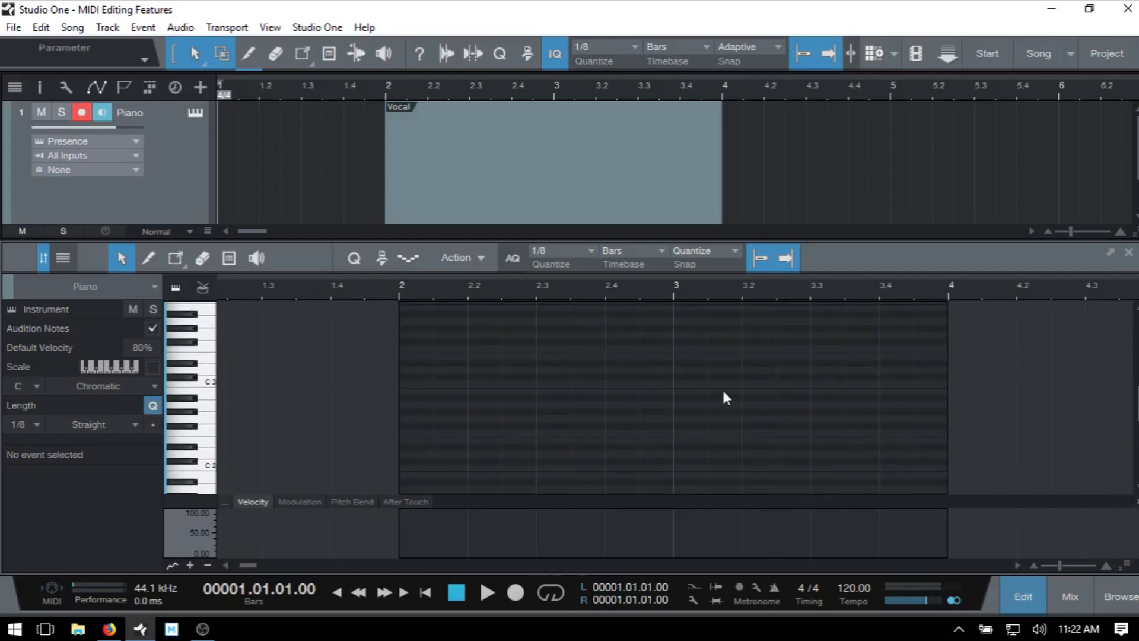
double_click(577, 185)
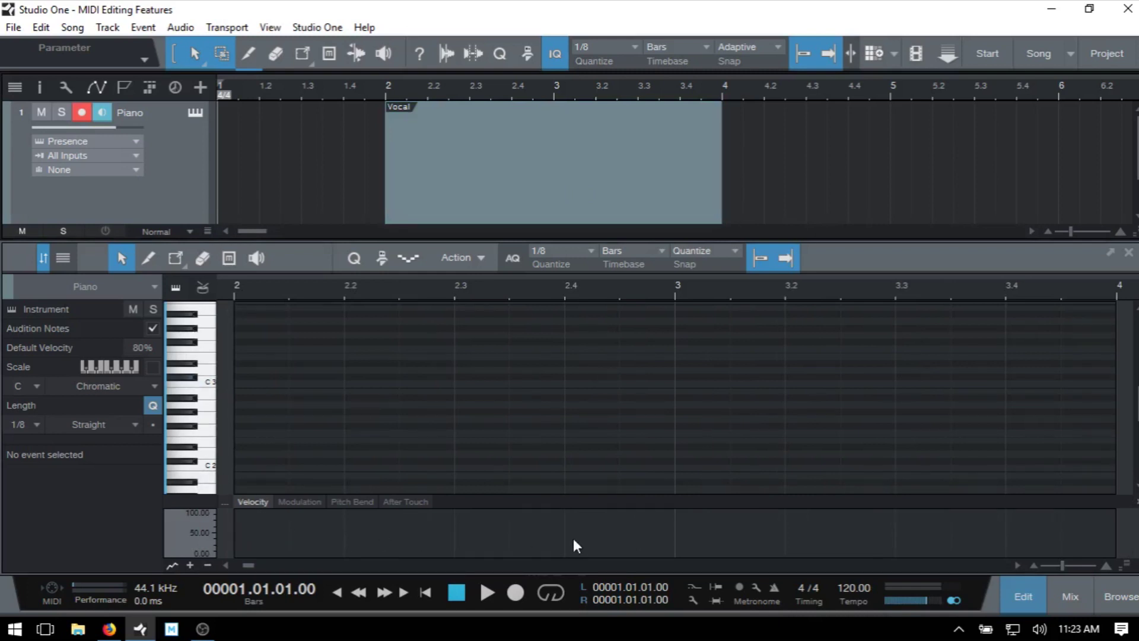
- Hide the velocity lane and try eighth-note entry at 2.2 and on C3 at 2.3, removing the C3 note again
left_click(173, 566)
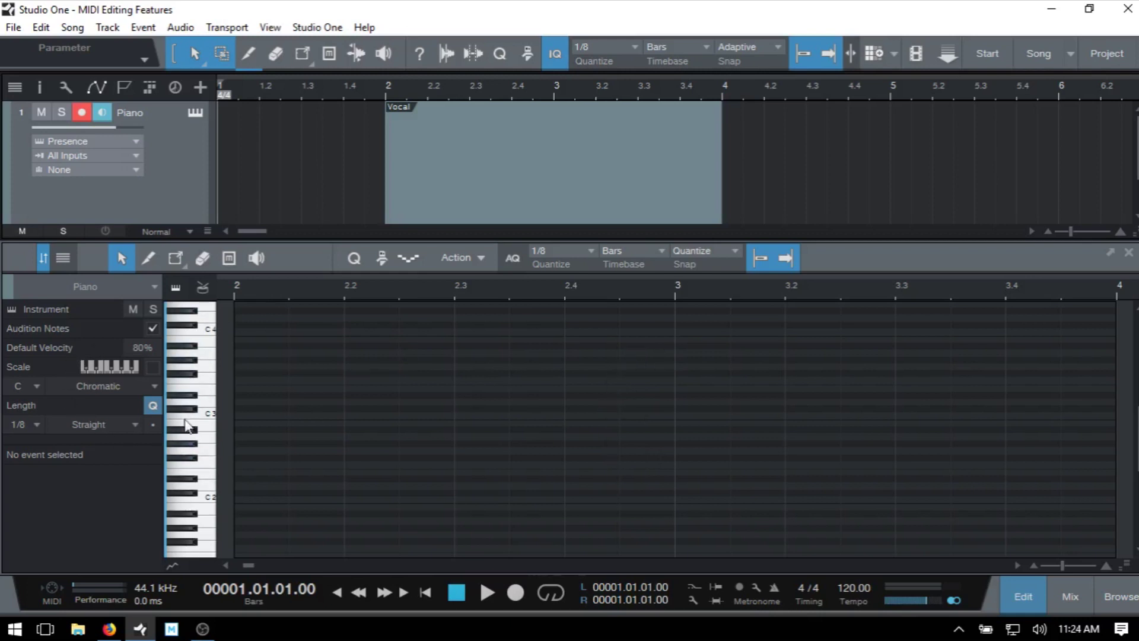
left_click(371, 367)
left_click(480, 415)
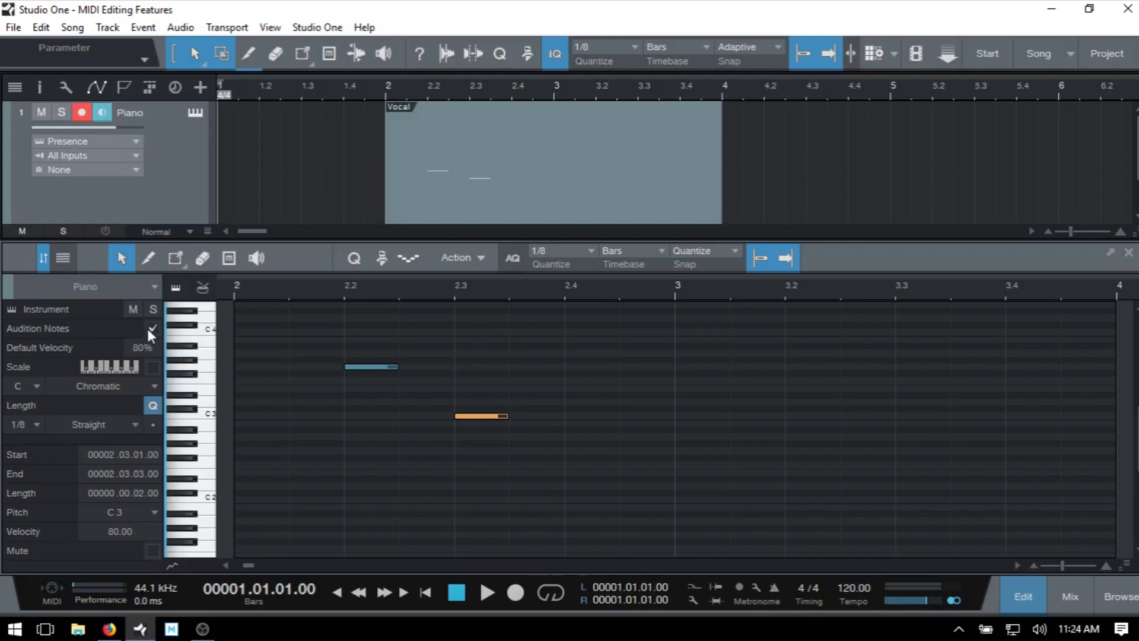
double_click(481, 416)
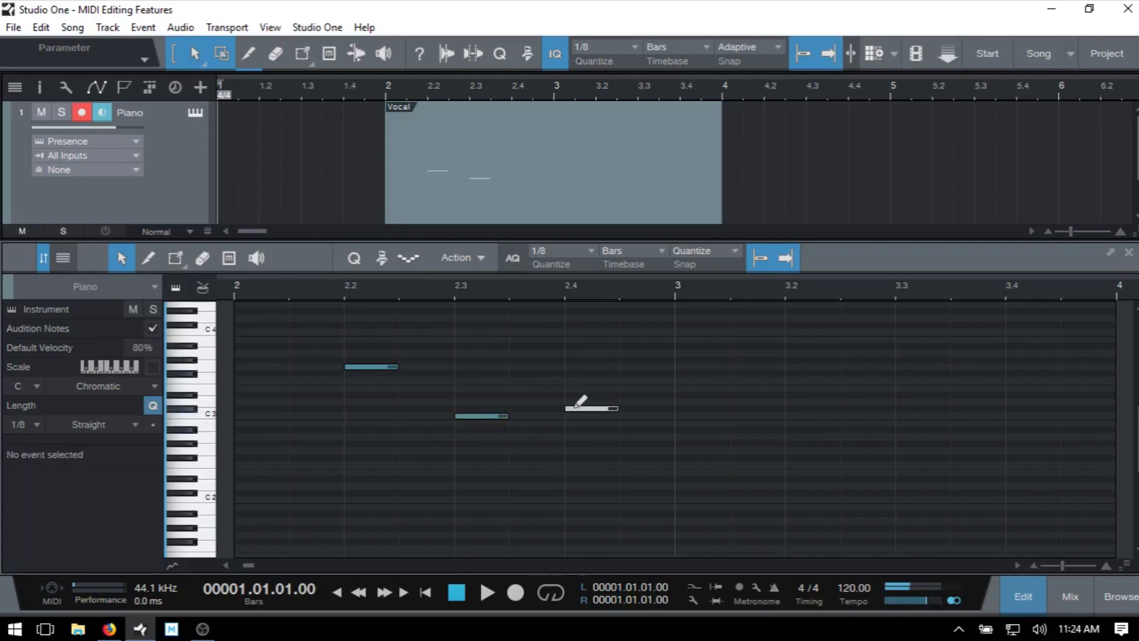
double_click(484, 416)
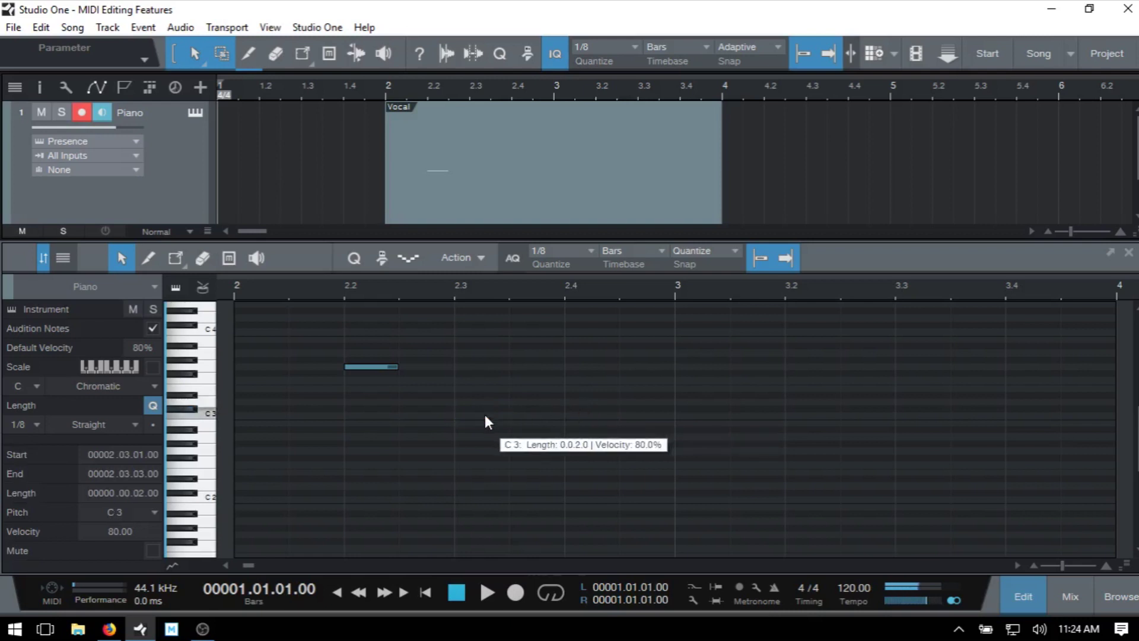
- Turn off note auditioning and draw four eighth notes between beats 2.3 and 3.2, ending with F#2 at 3.2
left_click(152, 328)
double_click(521, 401)
double_click(588, 464)
double_click(736, 402)
left_click(828, 463)
double_click(825, 458)
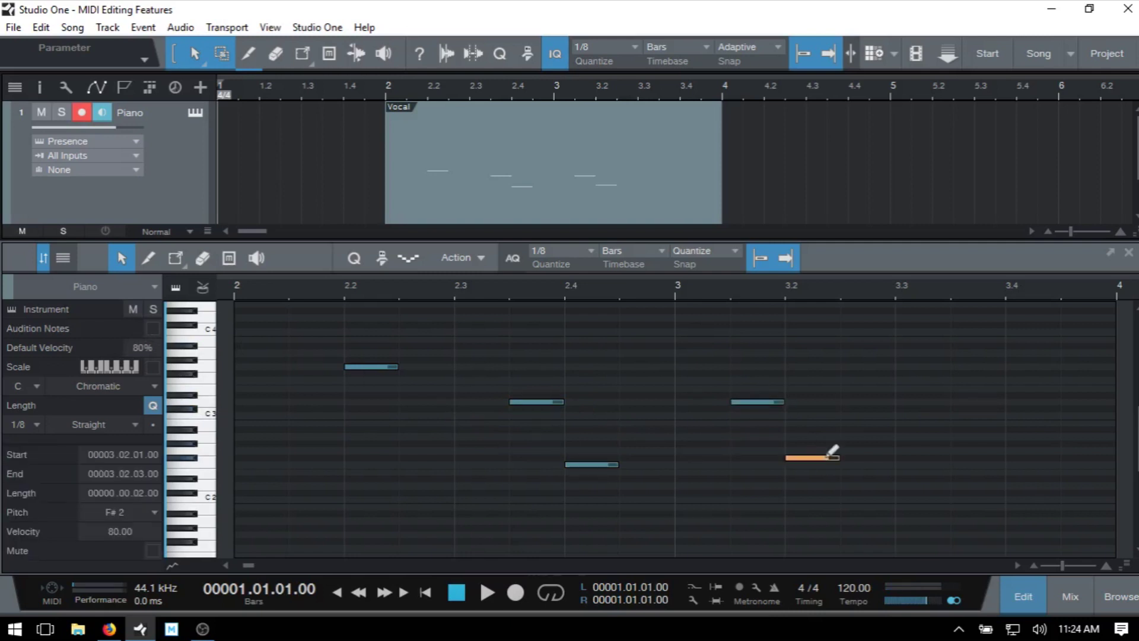
- Delete all notes in the Vocal event and turn note auditioning back on
left_click_drag(842, 490, 283, 353)
key("Delete")
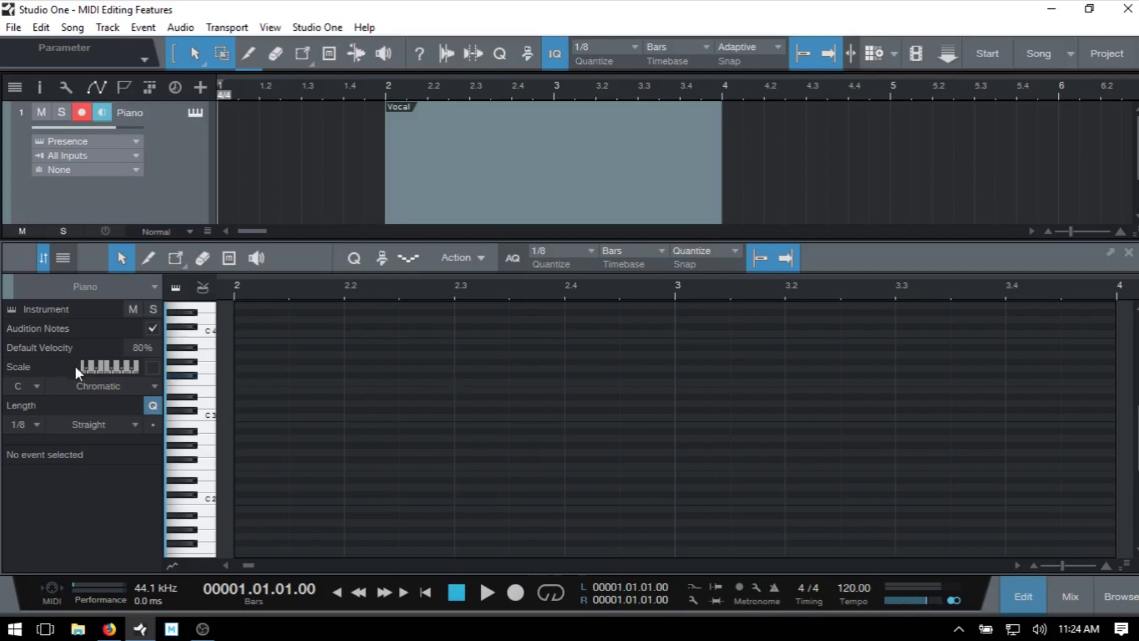
- Enable the scale function for the note editor and set the scale to C Dorian
left_click(153, 367)
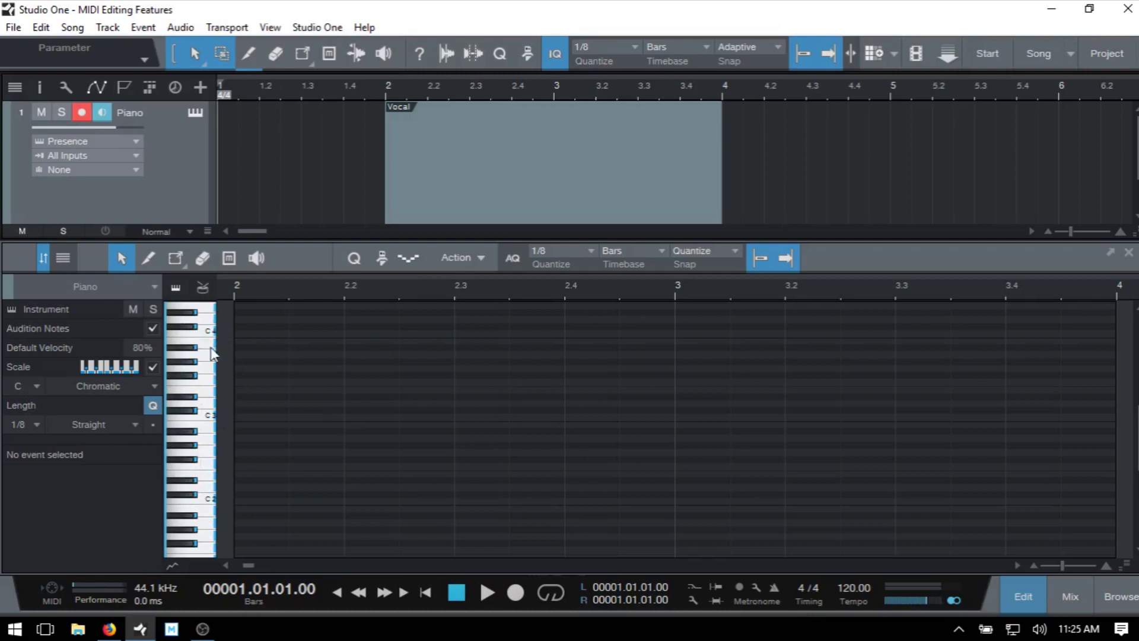
left_click(151, 387)
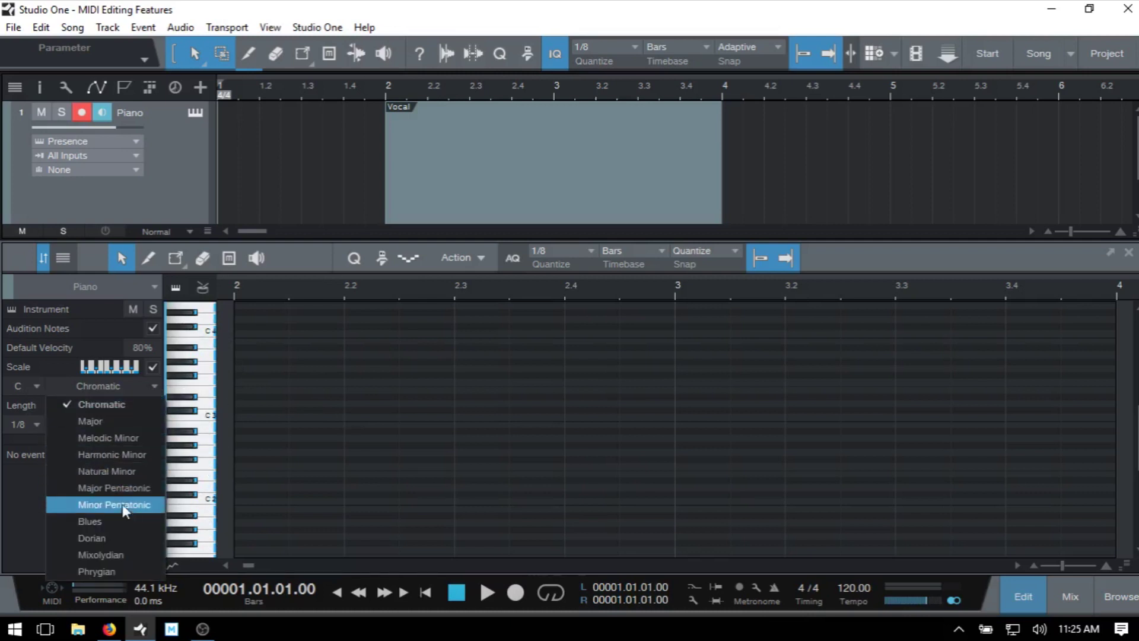
left_click(130, 537)
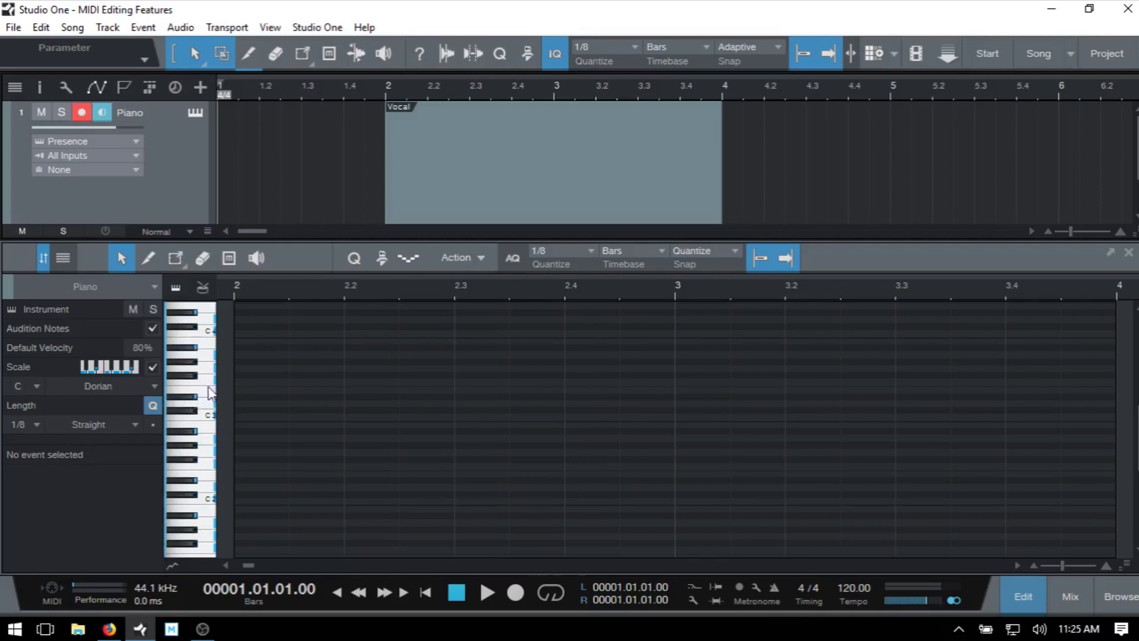
- Draw an A#3 eighth note at the start of bar 2, move it up to C4, and bring it down to G3
left_click(261, 349)
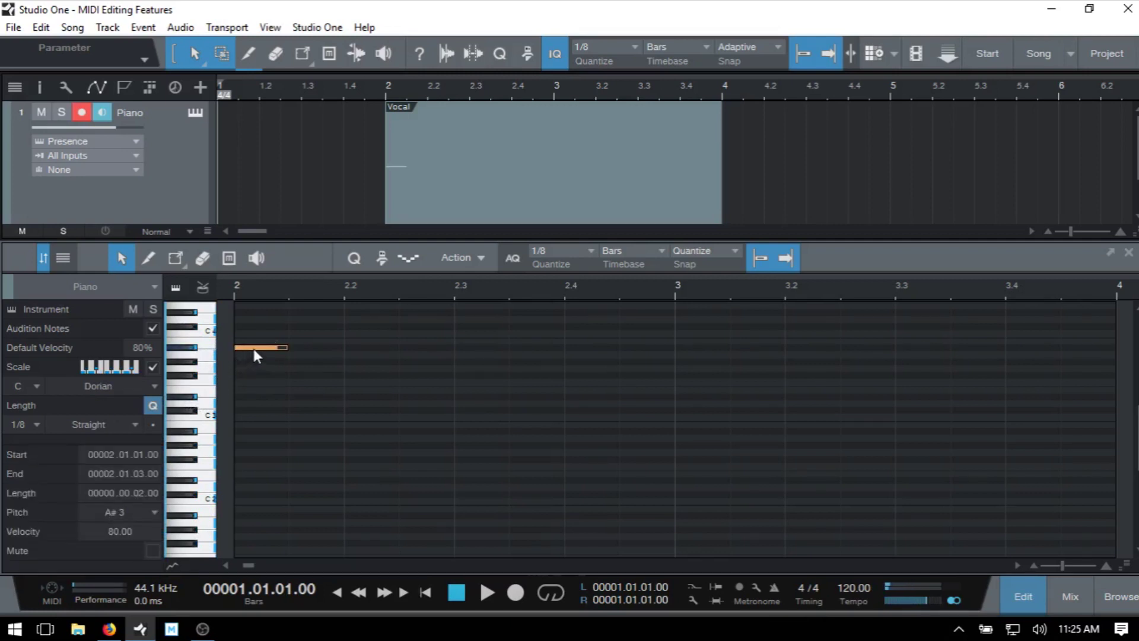
left_click_drag(256, 347, 258, 336)
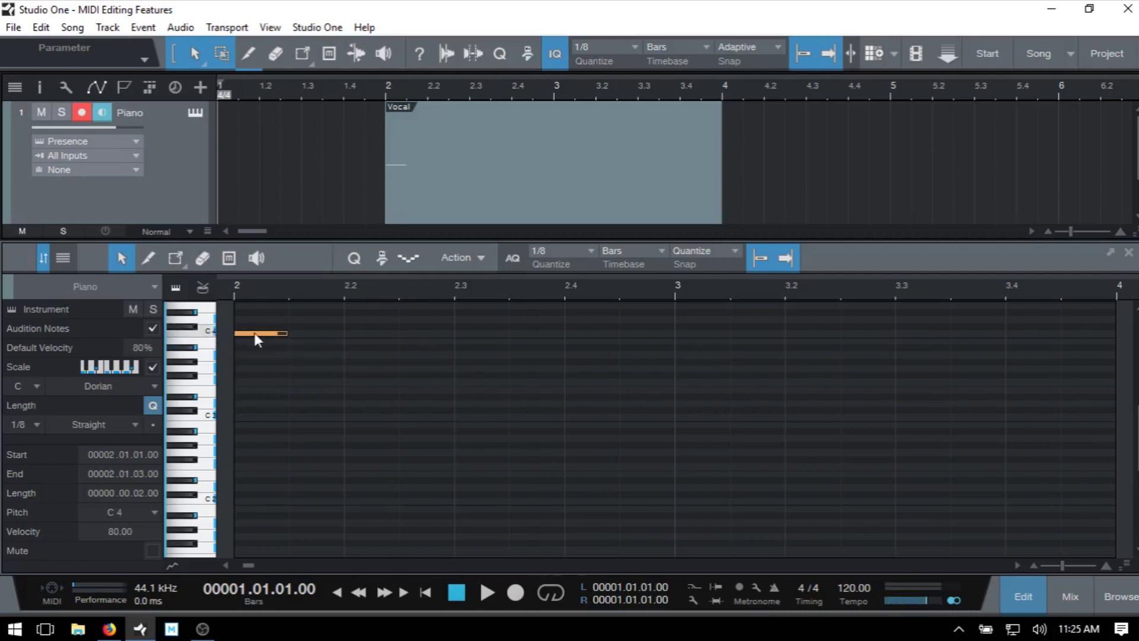
left_click_drag(254, 332, 254, 369)
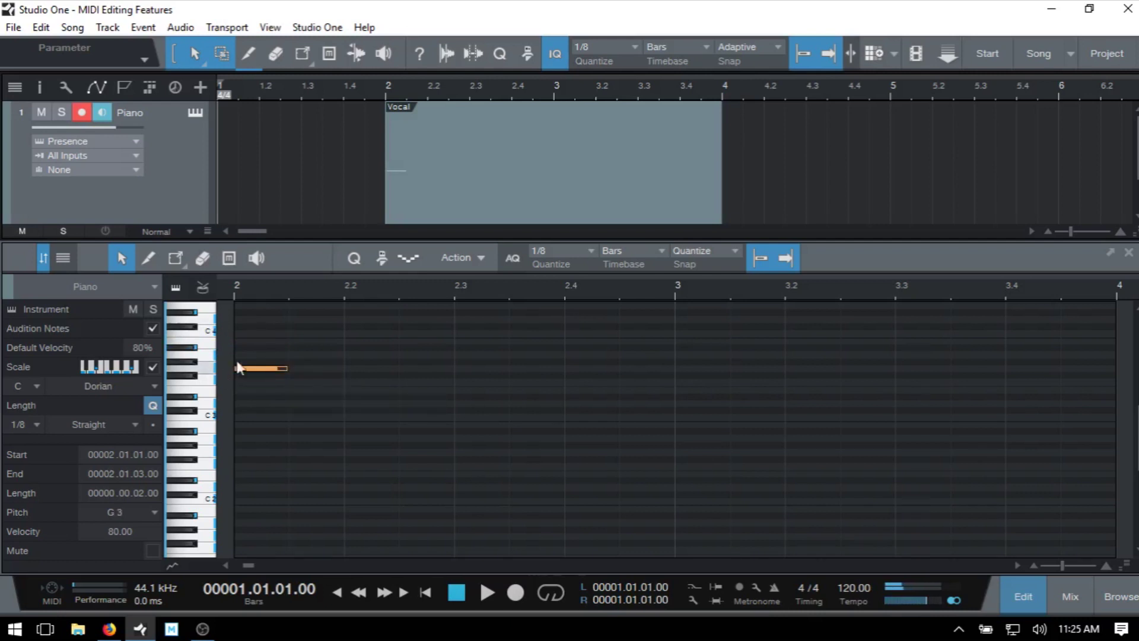
- Draw an A#2 note starting at 00002.01.03.00 and set its length to 00000.03.02.00
mouse_move(260, 369)
left_click(315, 431, "alt")
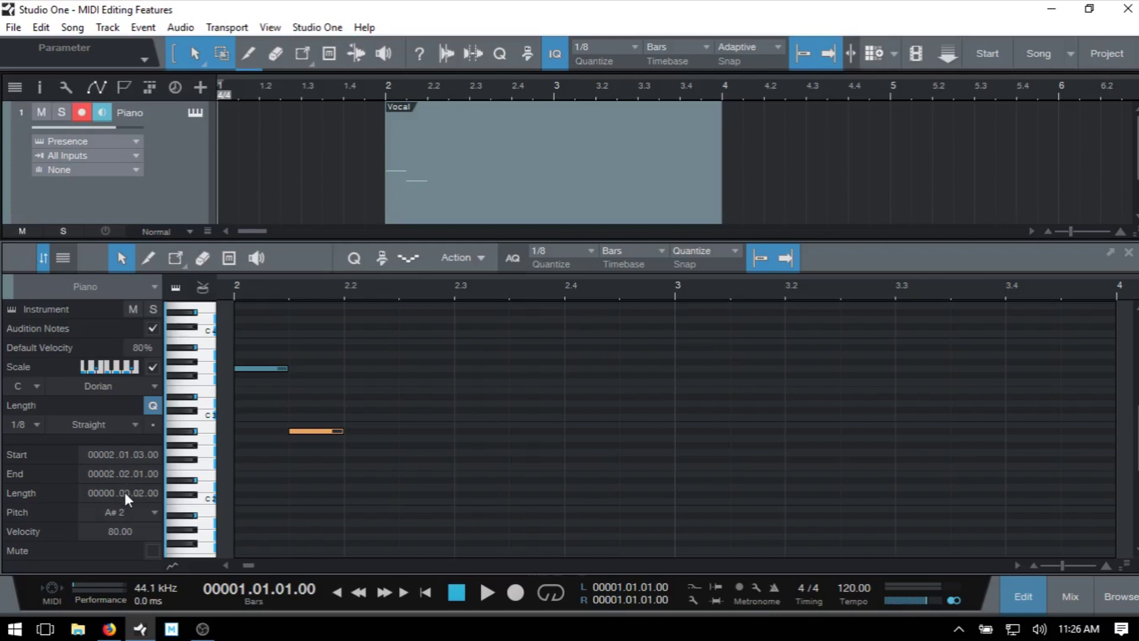
scroll(126, 494, "up", 3)
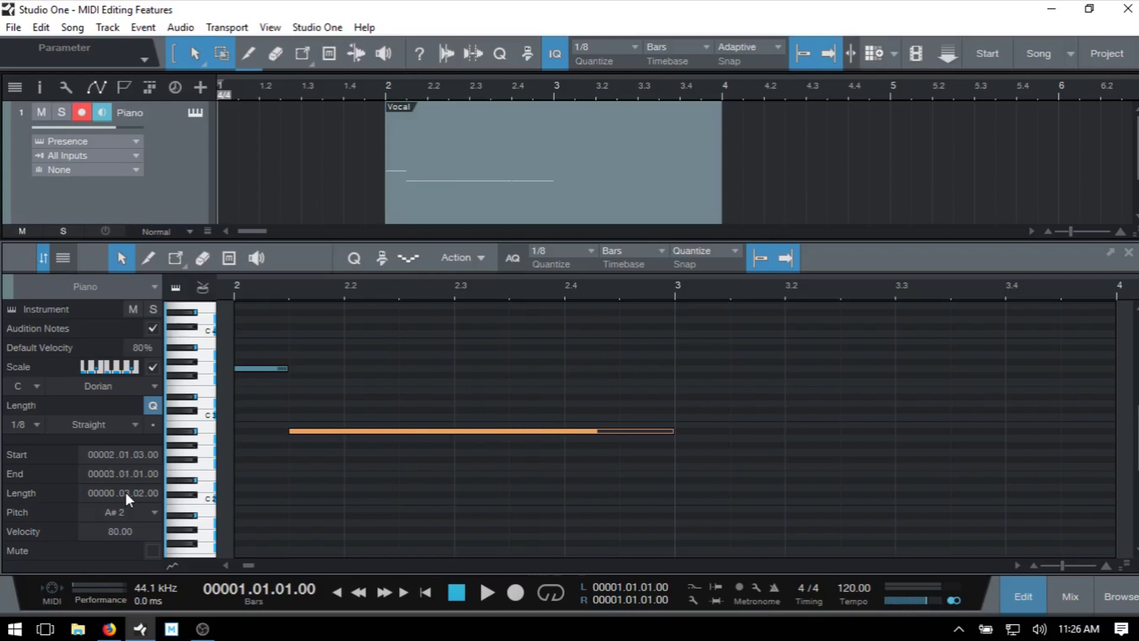
scroll(126, 494, "up", 2)
scroll(127, 493, "up", 1)
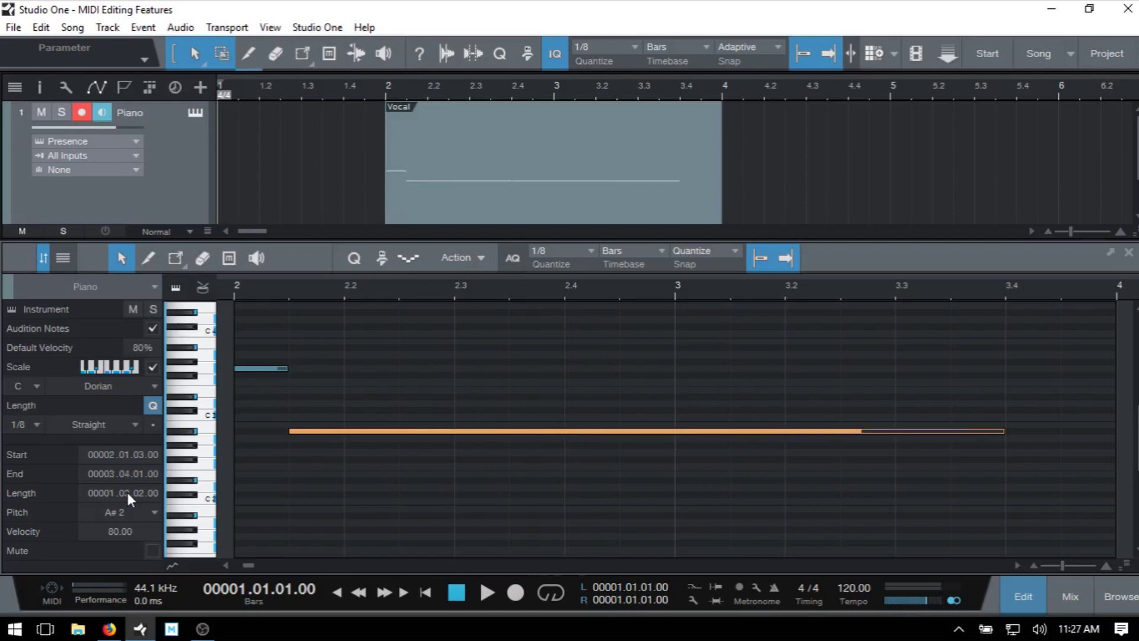
scroll(127, 492, "down", 1)
scroll(127, 493, "down", 2)
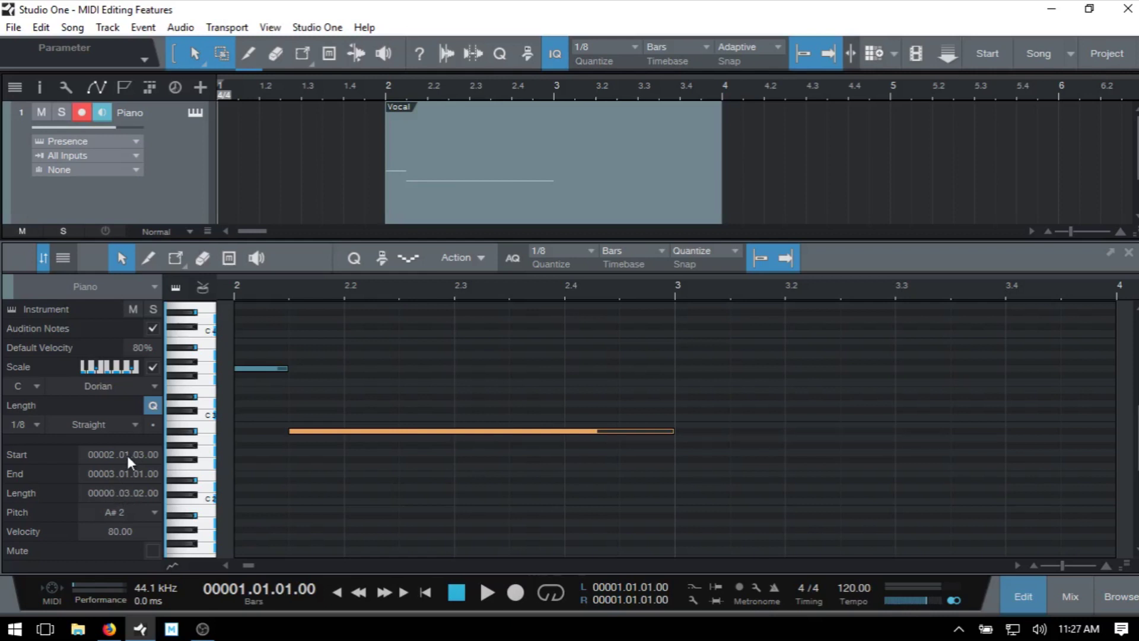
- Shift the A#2 note so that it starts at 00002.03.03.00
scroll(125, 453, "up", 3)
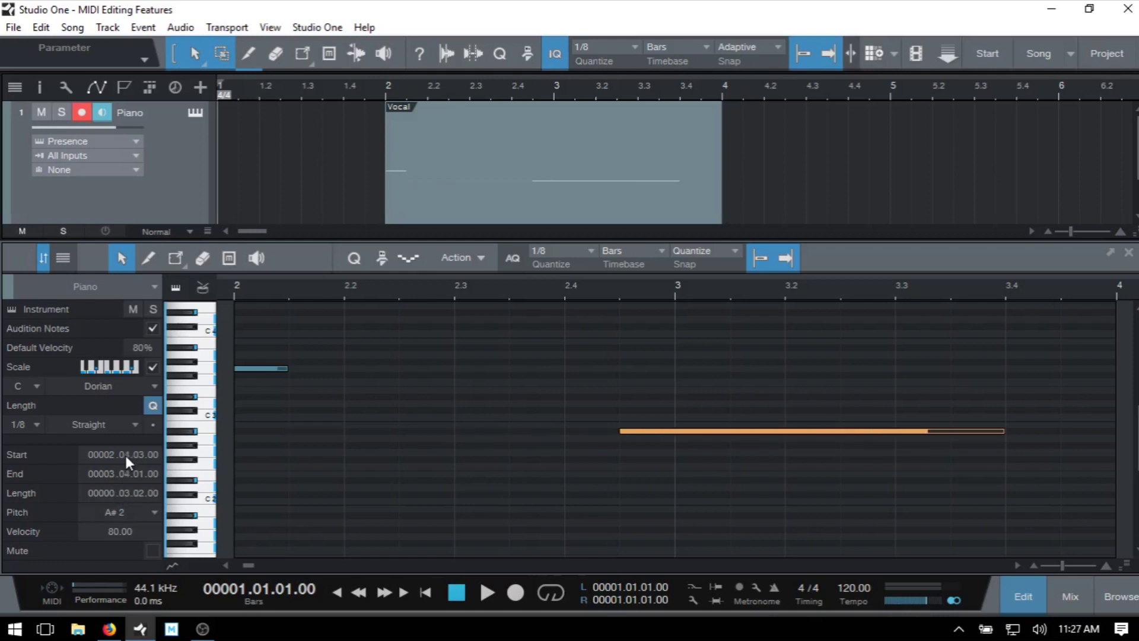
scroll(125, 453, "up", 1)
scroll(125, 453, "down", 2)
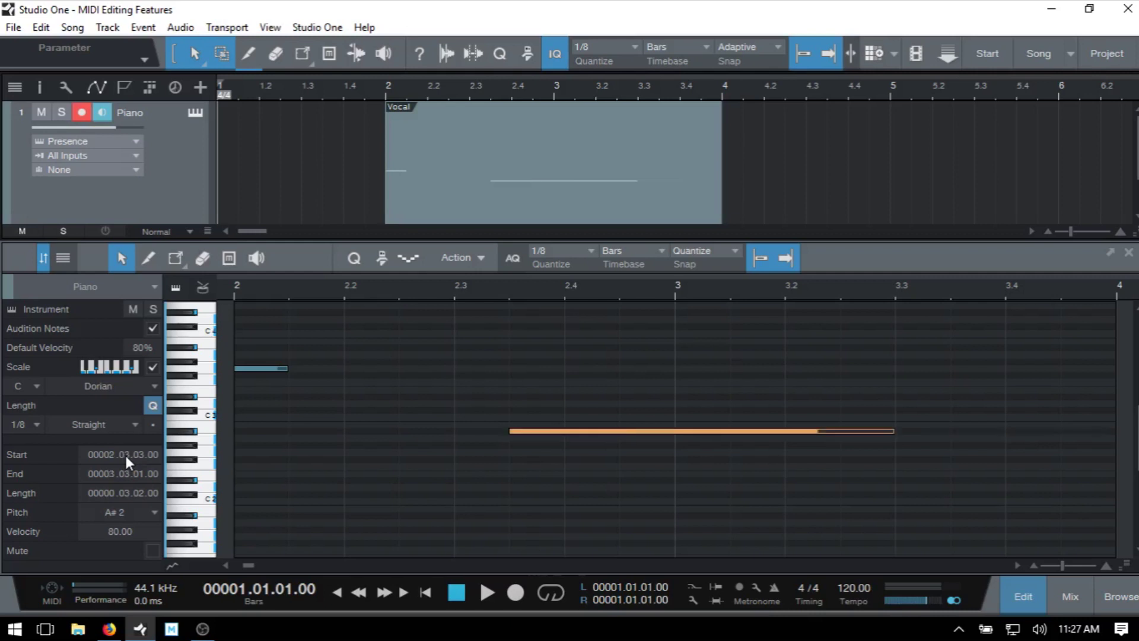
- Draw an A3 eighth note starting at 00002.02.03.00
scroll(125, 453, "down", 1)
scroll(125, 454, "up", 1)
double_click(426, 354)
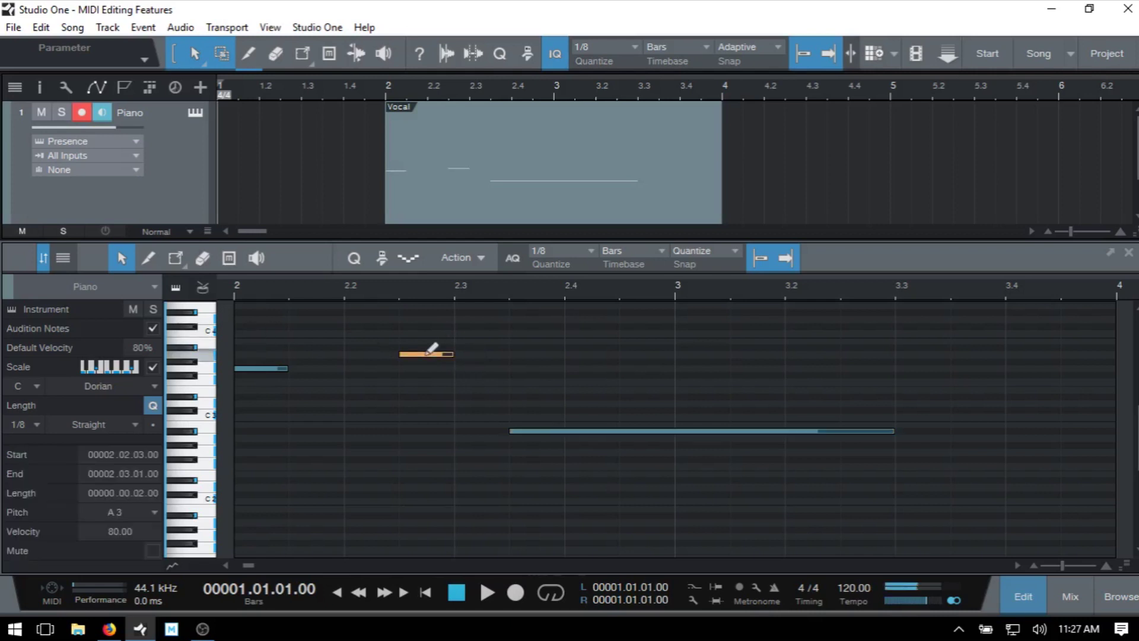
- Select all three notes and adjust their lengths together until the G3 note's length is 00000.01.01.00
double_click(261, 337)
left_click_drag(279, 356, 729, 478)
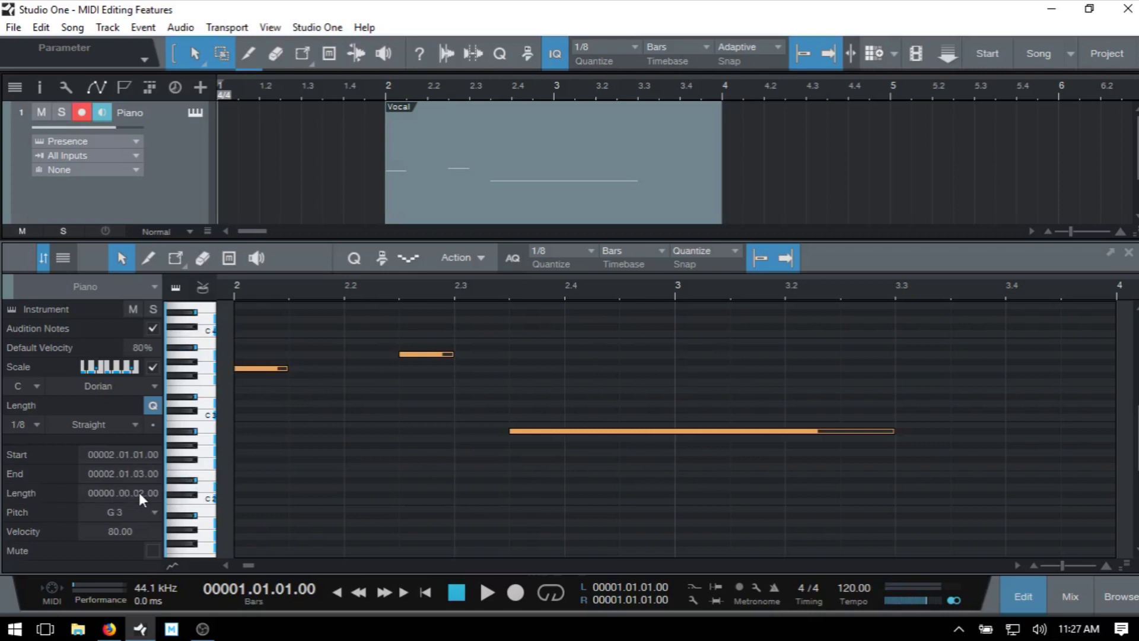
scroll(139, 493, "down", 2)
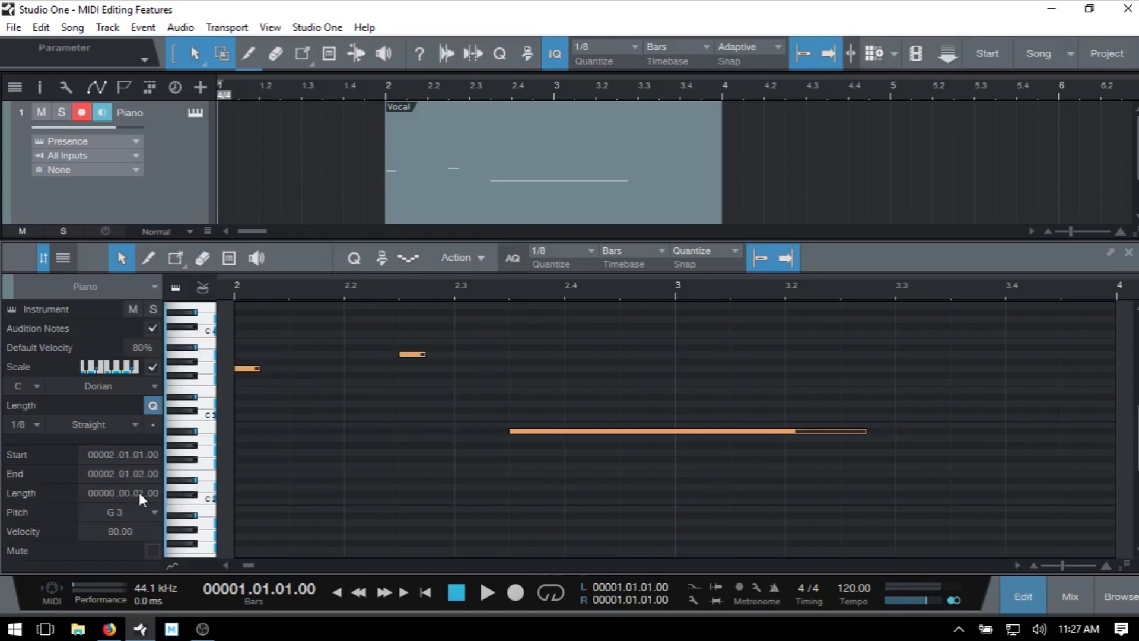
scroll(139, 493, "up", 5)
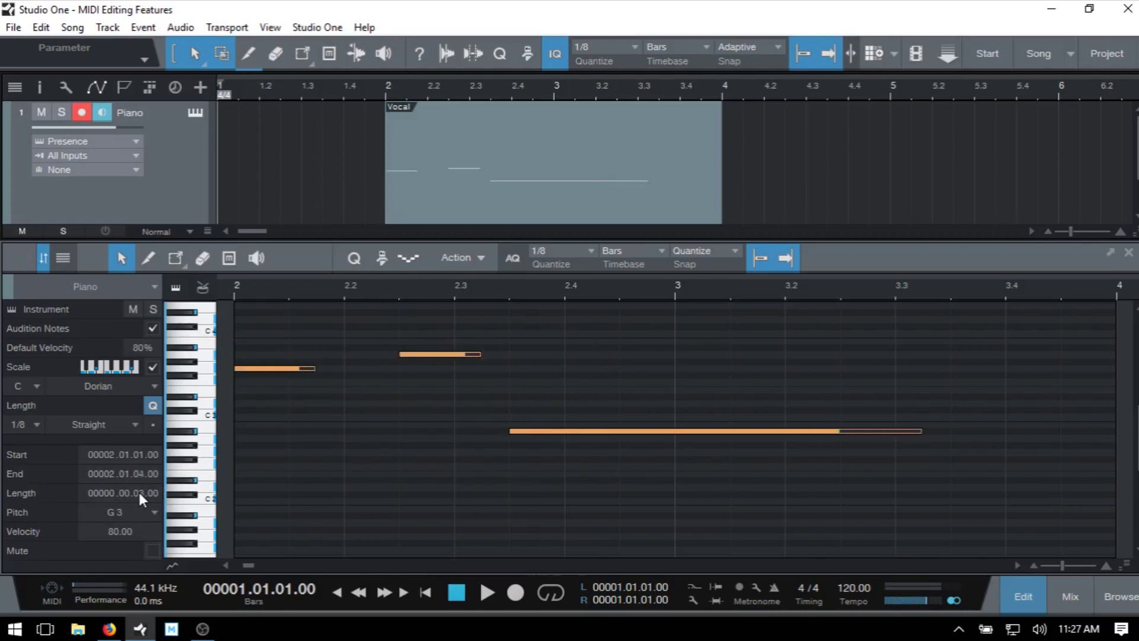
scroll(138, 493, "up", 3)
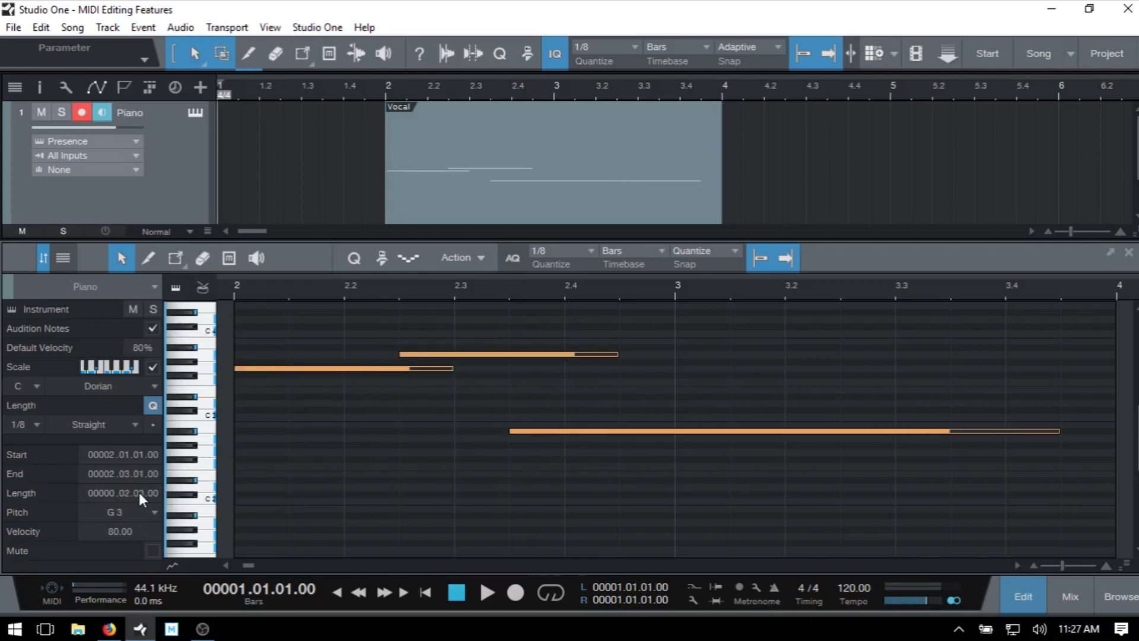
scroll(139, 493, "down", 3)
scroll(139, 493, "down", 1)
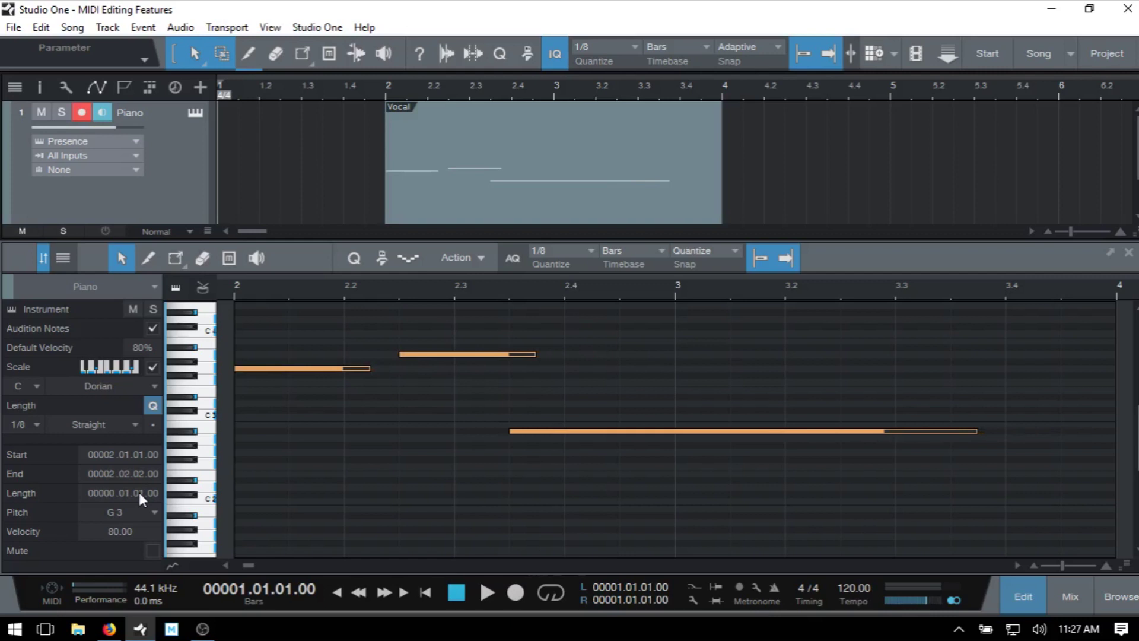
left_click(390, 514)
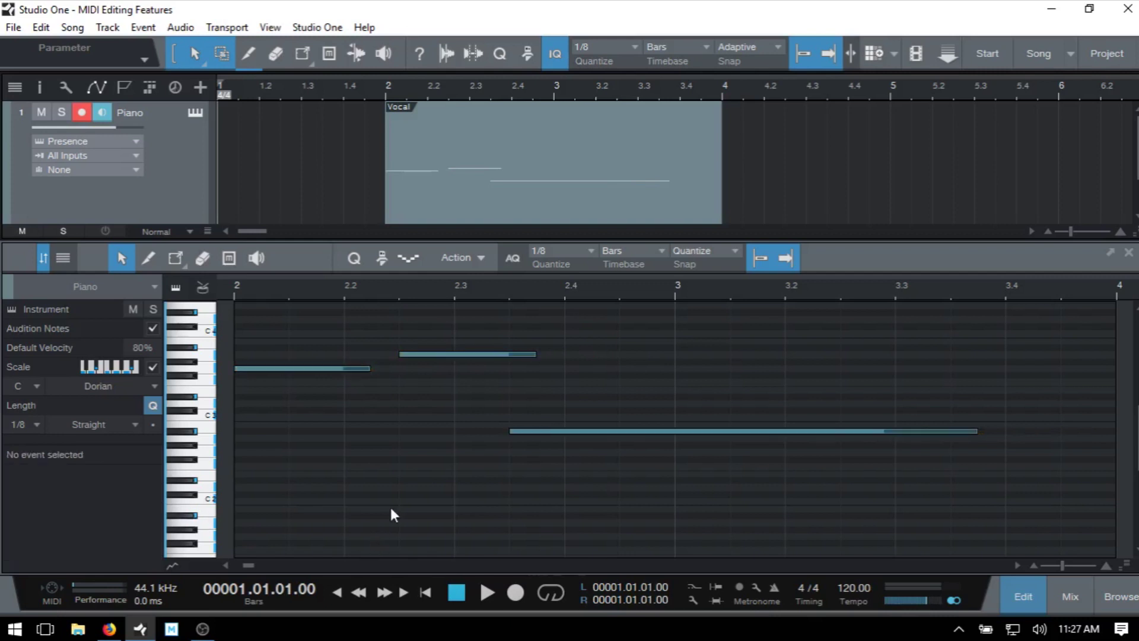
- Set the velocity of the A#2 note to 50
left_click(617, 430)
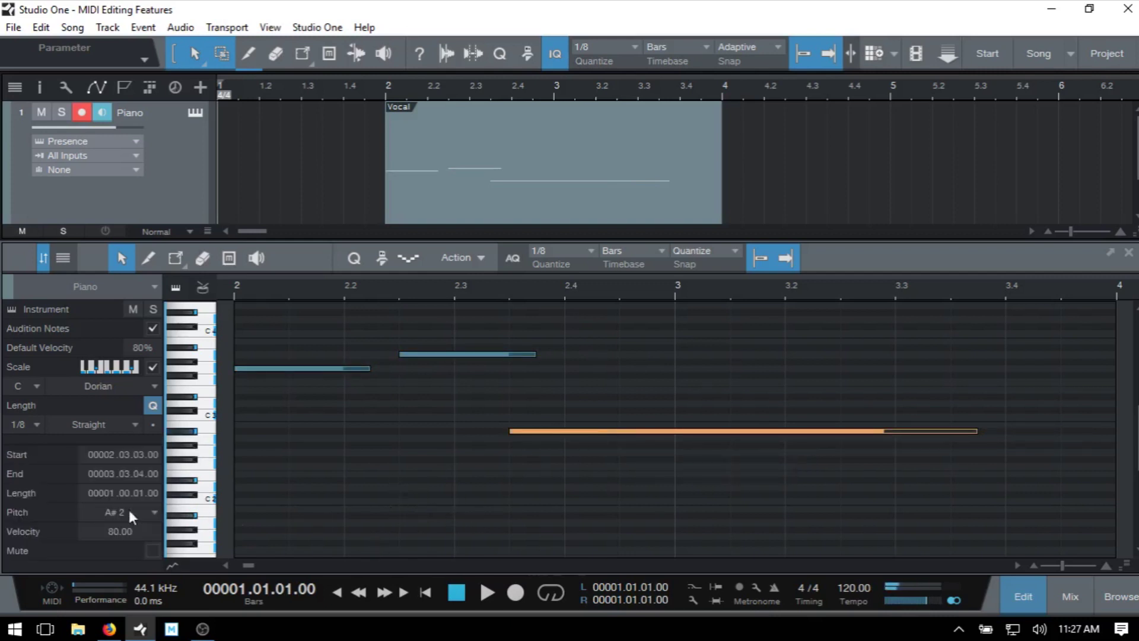
left_click(113, 534)
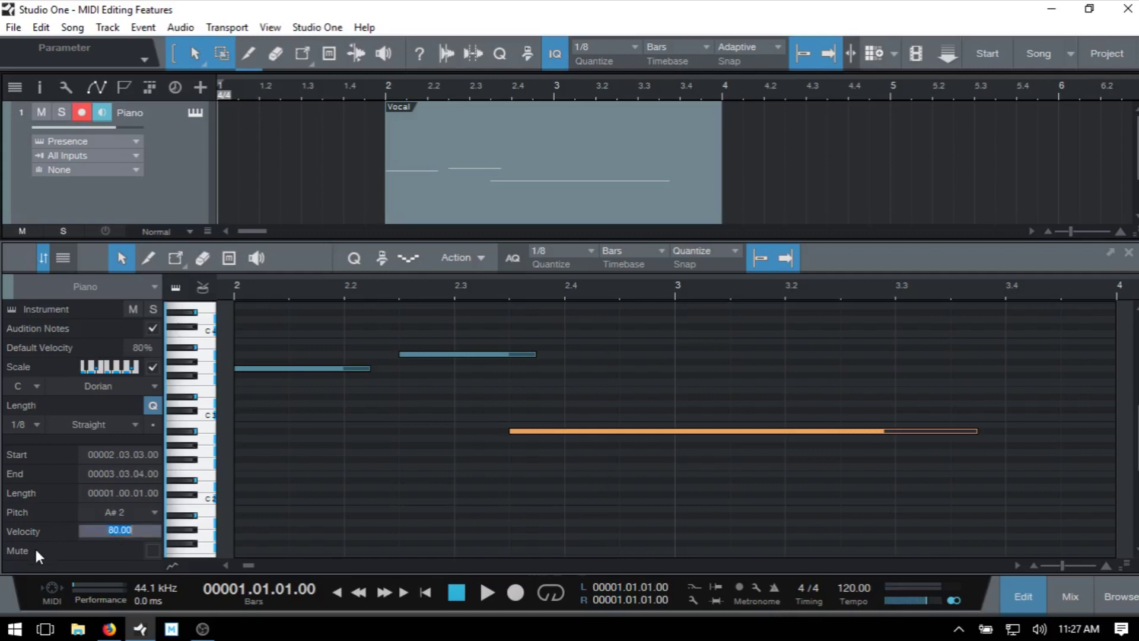
type("50")
key("Return")
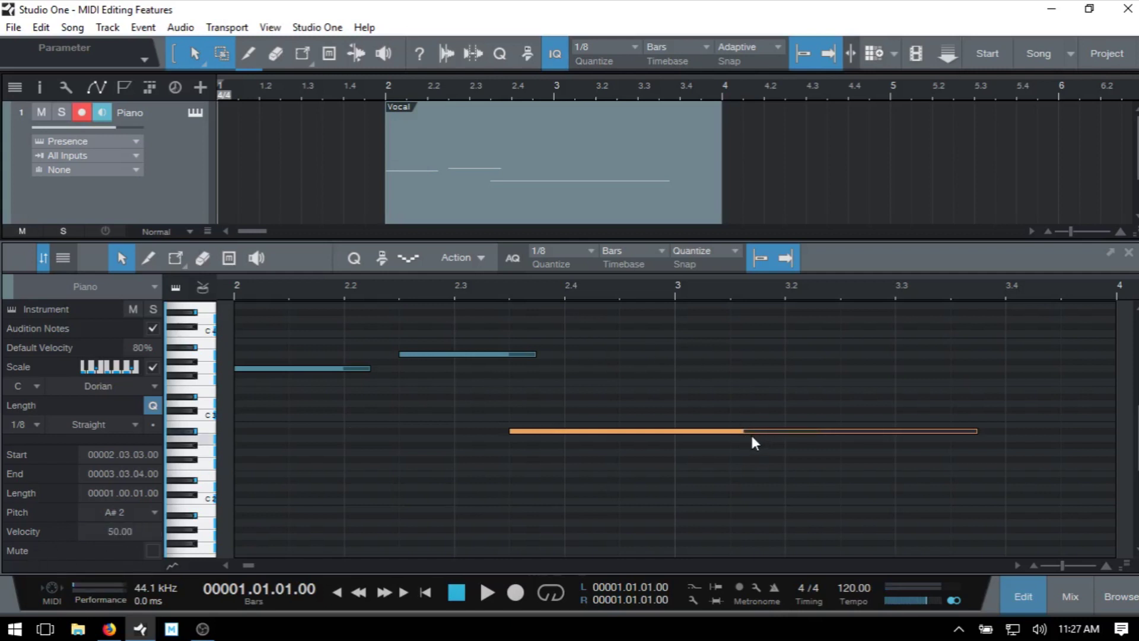
- Show the velocity lane, check the A#2 note's velocity bar, and hide the lane
left_click(172, 566)
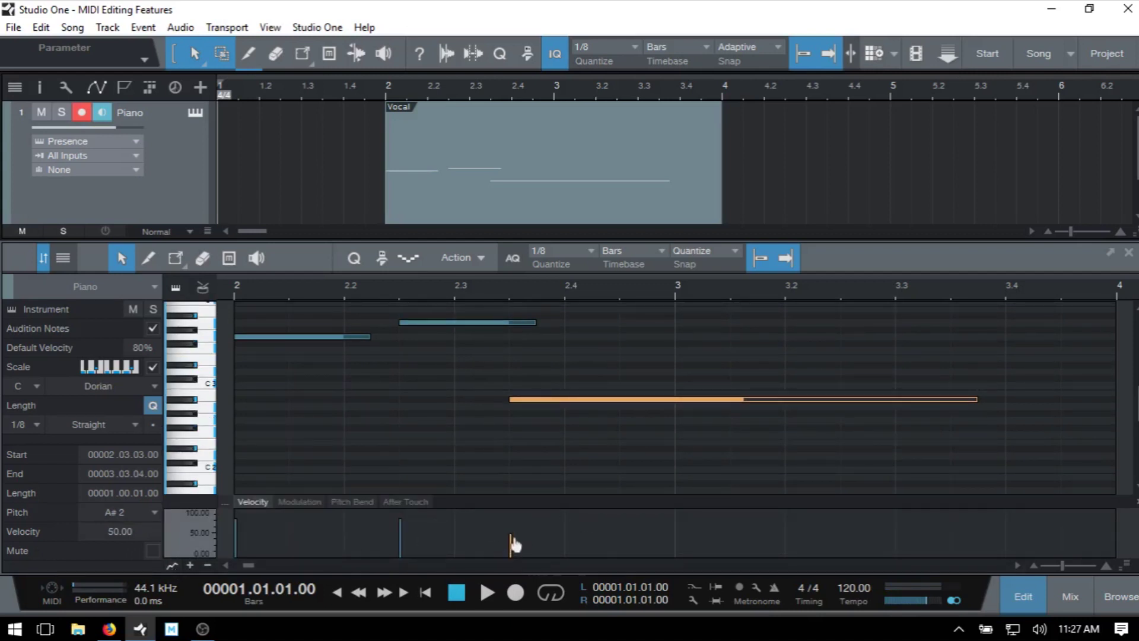
mouse_move(512, 543)
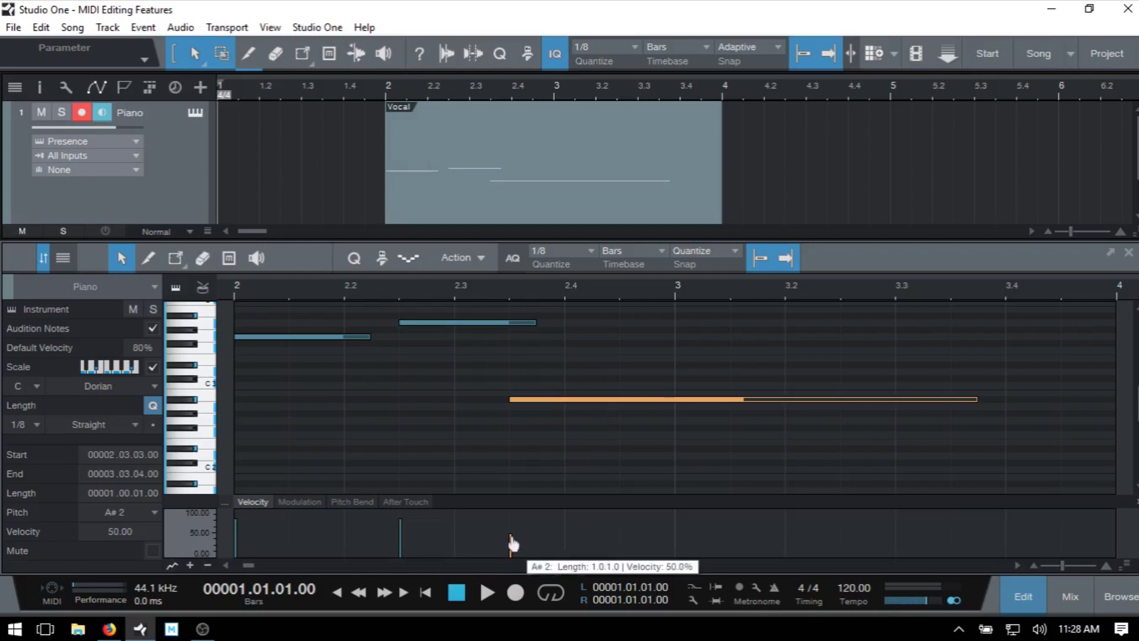
left_click(171, 566)
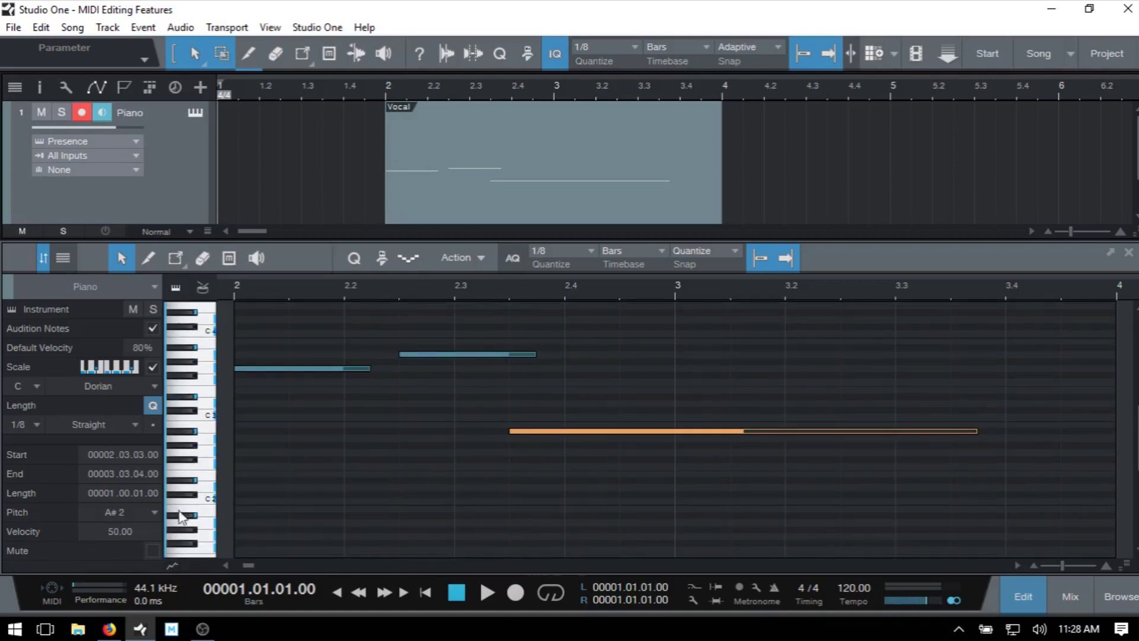
- Mute the A#2 note, play back the part from bar 2 to hear the result, and unmute the note
left_click(152, 552)
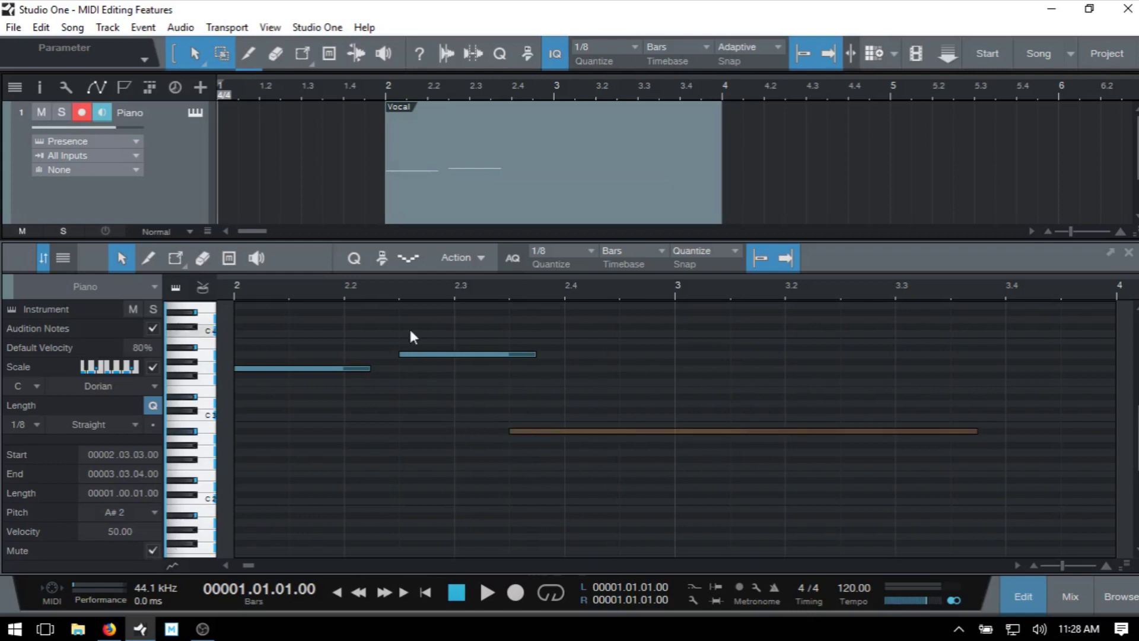
left_click(379, 289)
key("space")
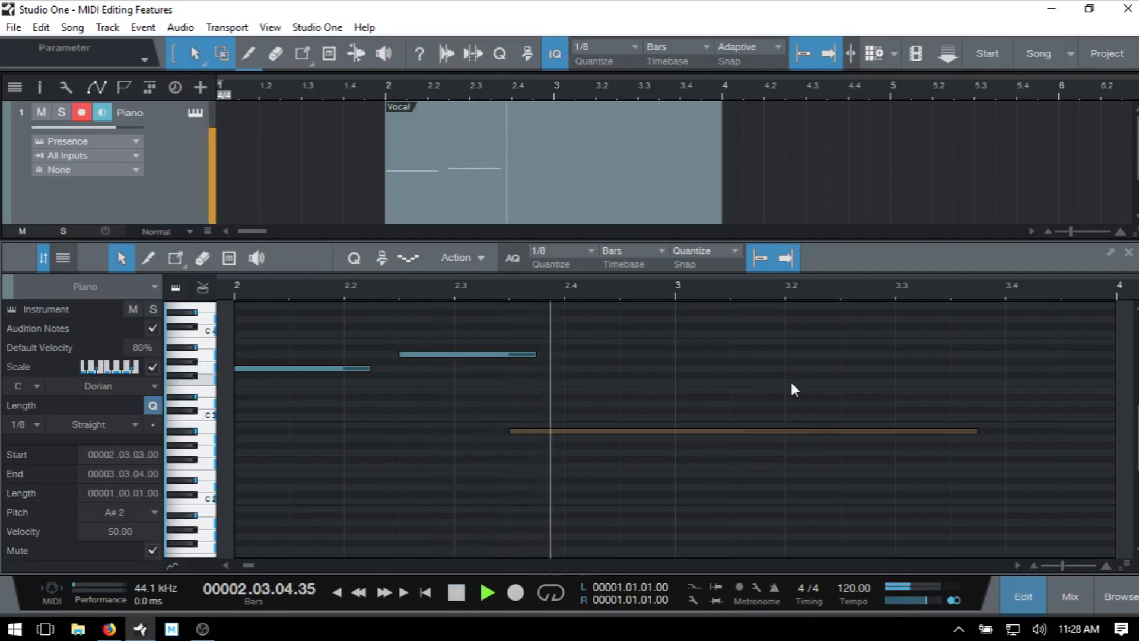
key("space")
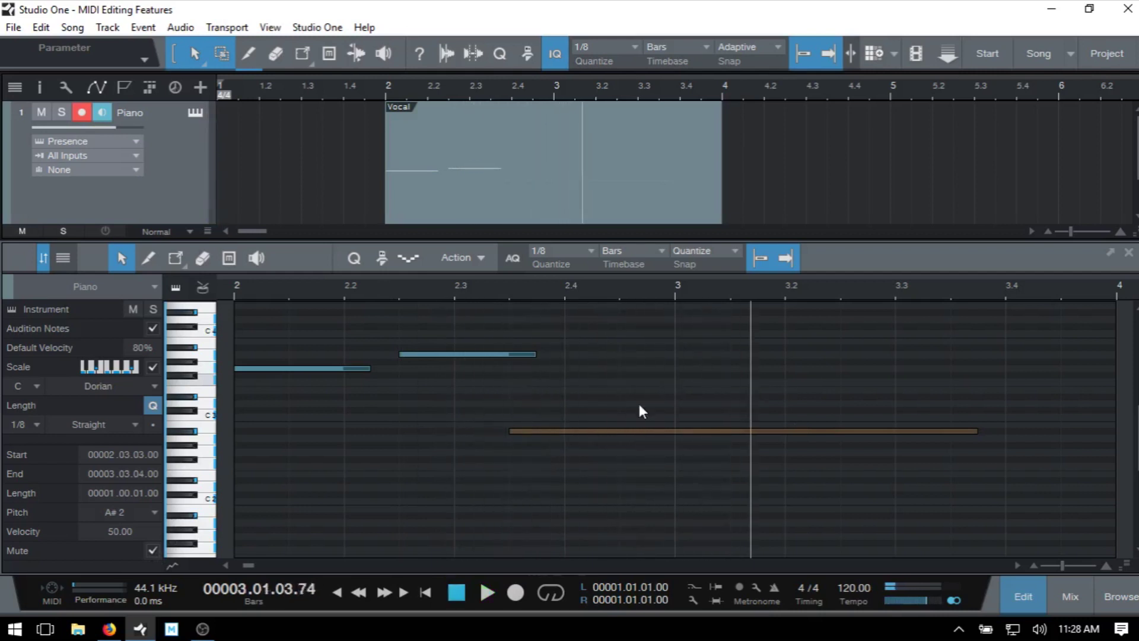
left_click(152, 551)
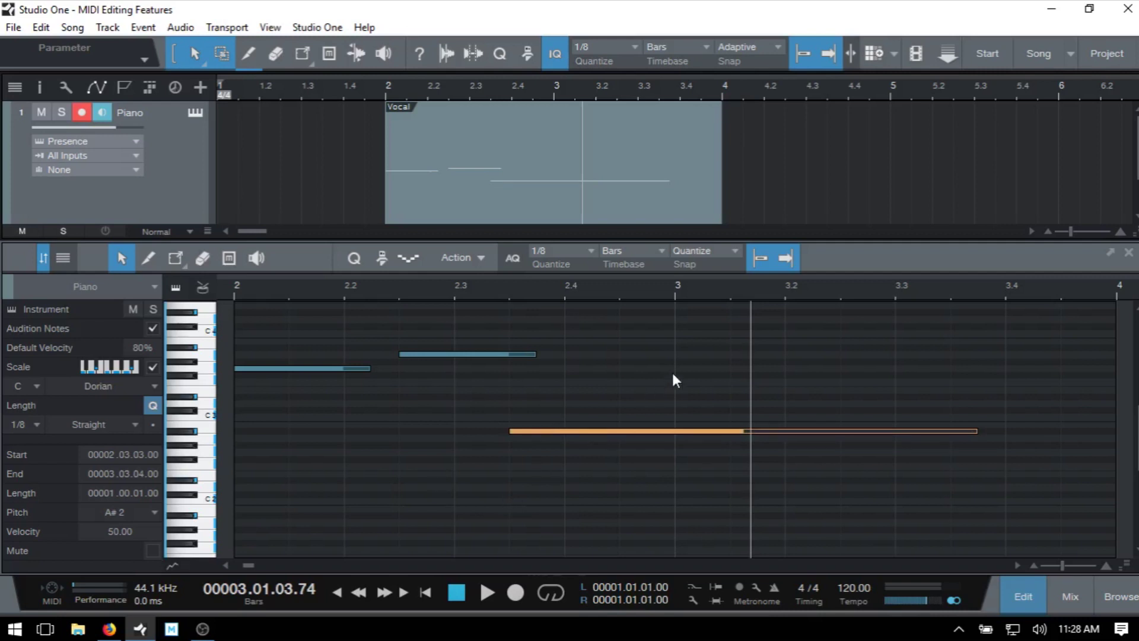
- Draw two G3 eighth notes, one starting at 00002.04.03.00 and one at 00003.02.01.00
left_click(634, 367)
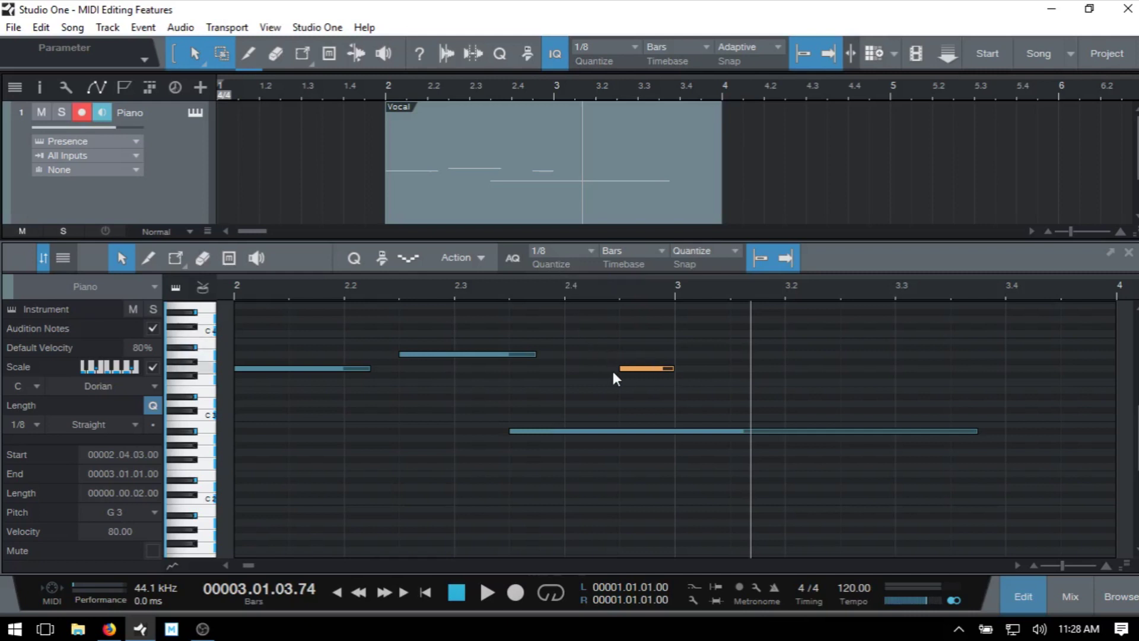
left_click(635, 369)
double_click(816, 368)
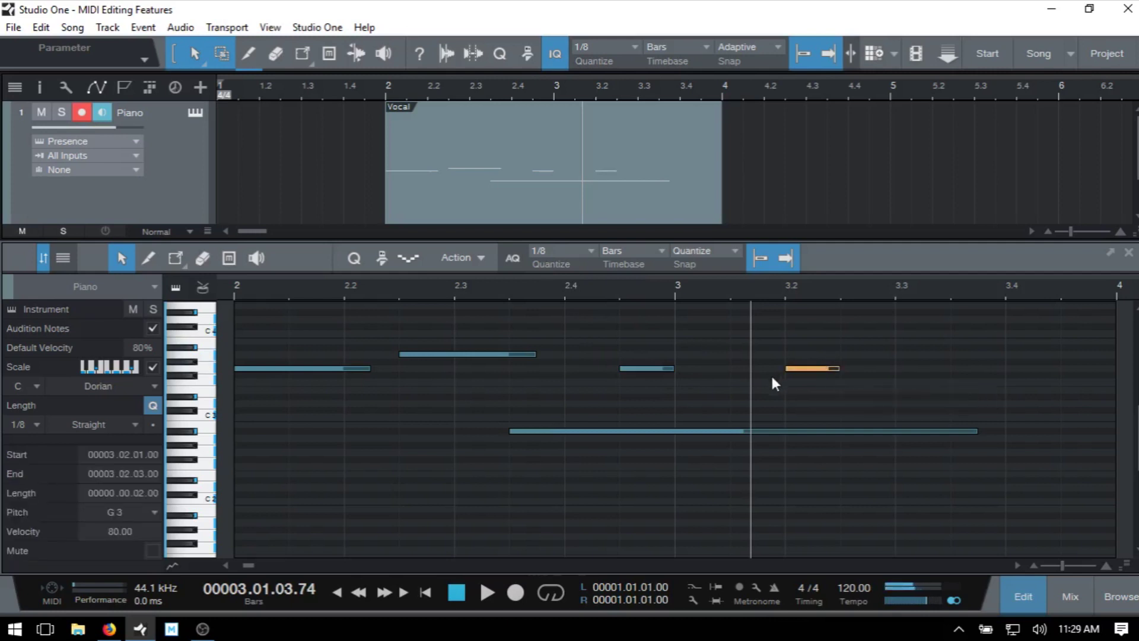
- Set quantize to 1/2 and draw half notes: A#3 at 00003.01.01.00, F3 at 00003.03.01.00 and, off the snap grid, A2 at 00002.02.02.48
left_click(560, 254)
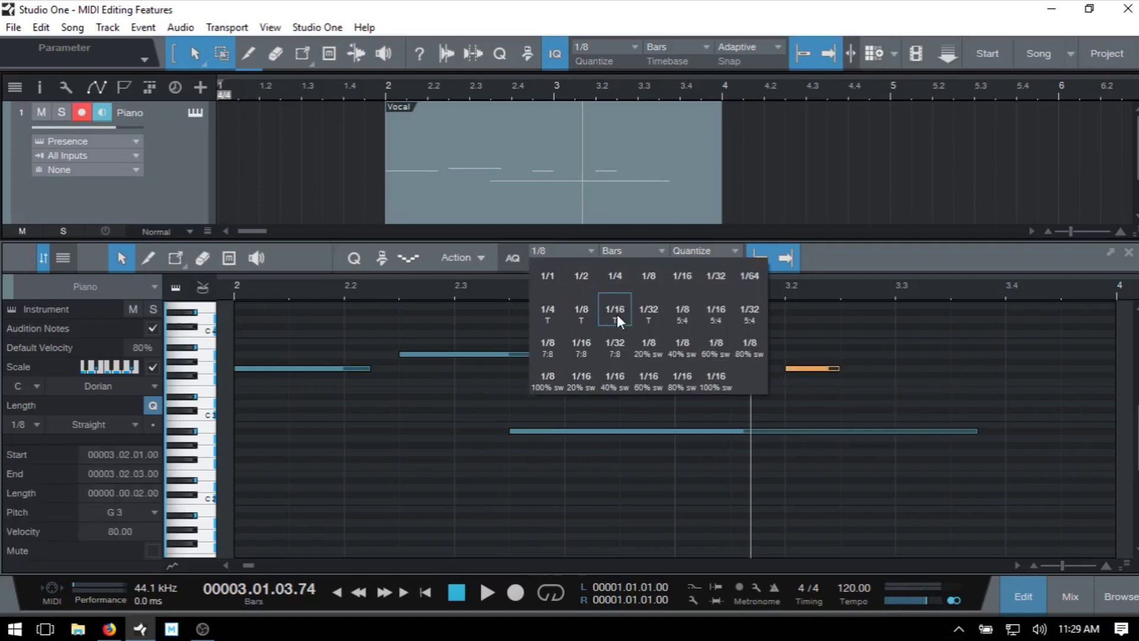
left_click(582, 276)
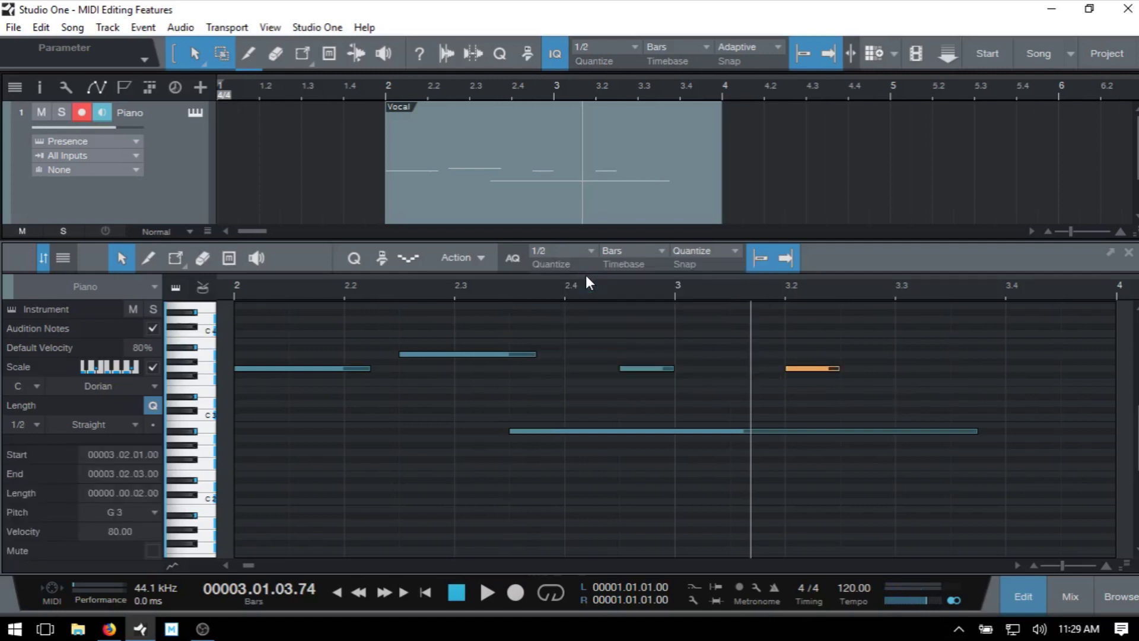
double_click(876, 347)
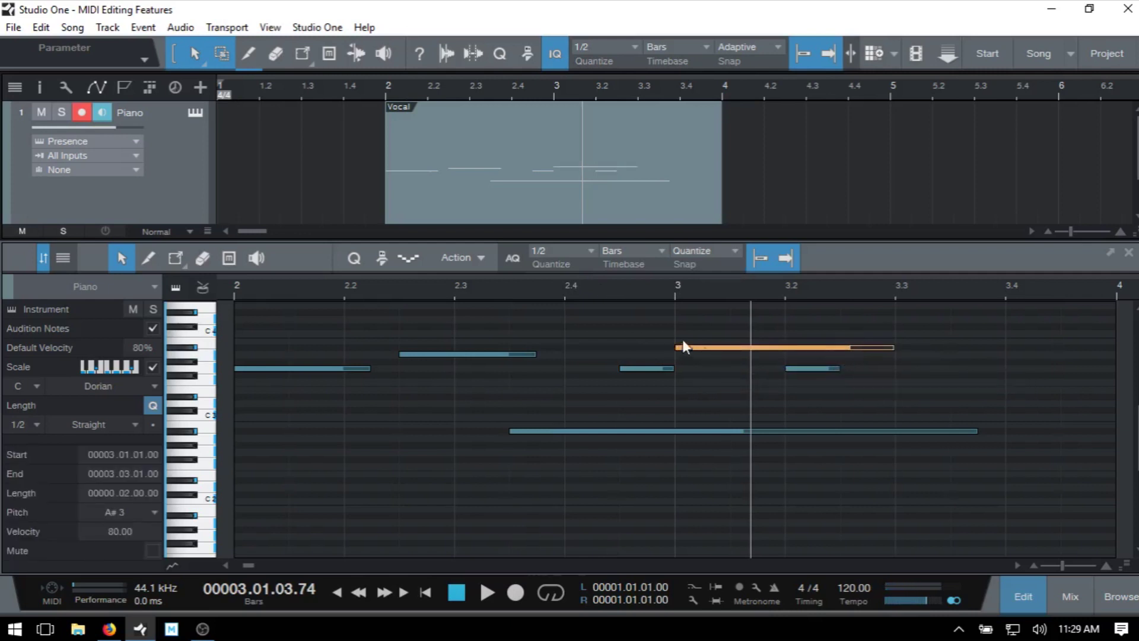
double_click(961, 382)
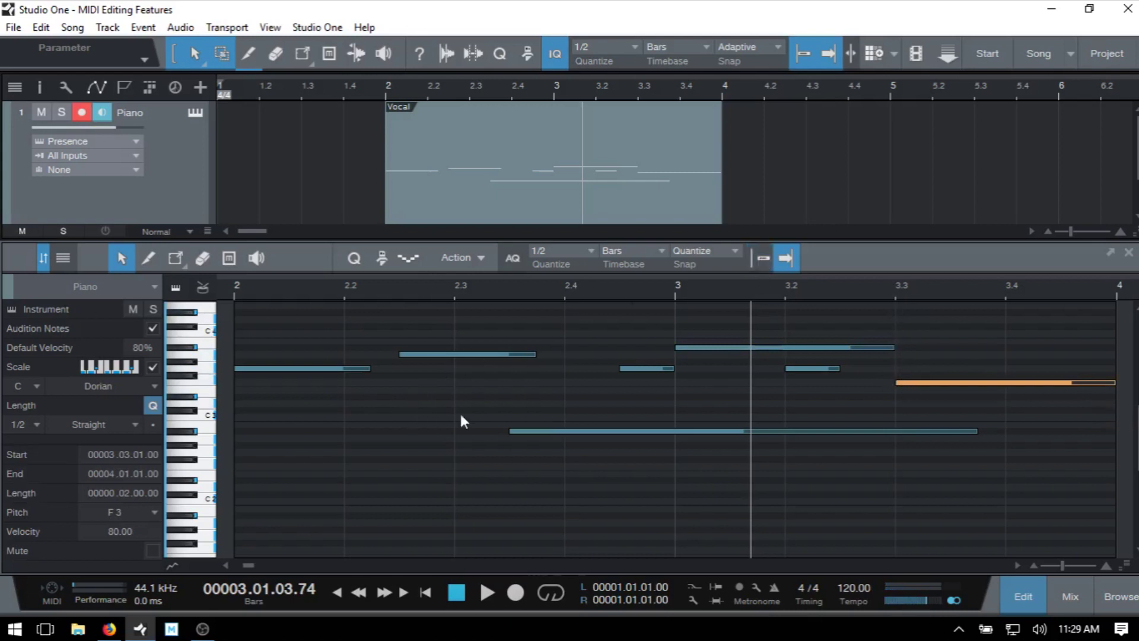
double_click(385, 438)
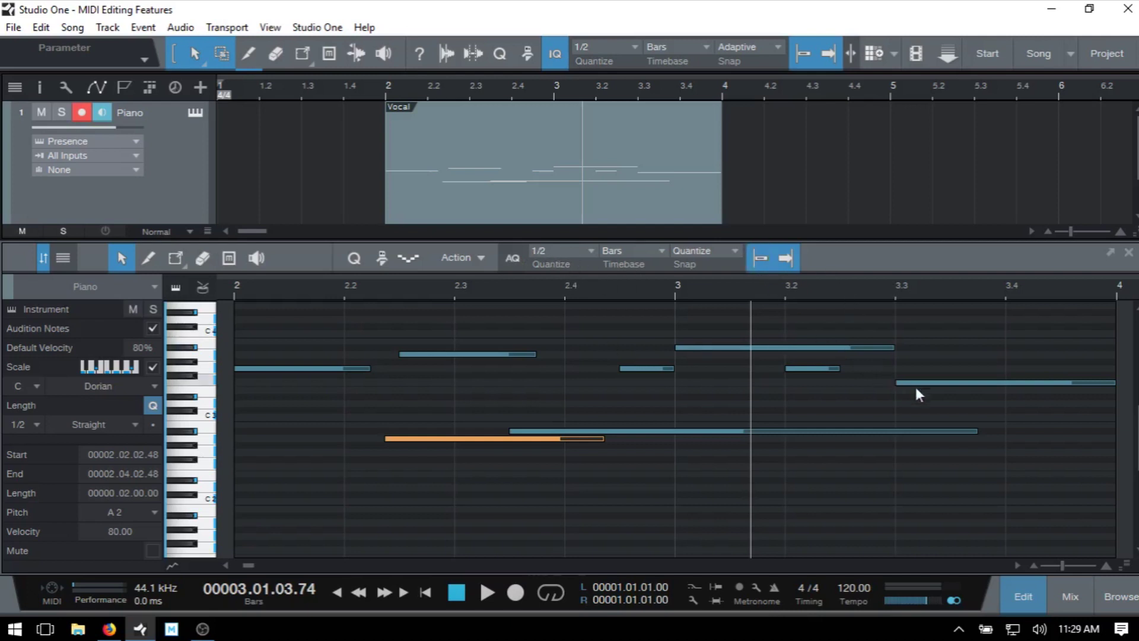
- Delete all notes except the first G3, A3 and A2 notes, and draw an F3 half note at 00002.03.01.00
left_click_drag(627, 317, 1038, 504)
key("Delete")
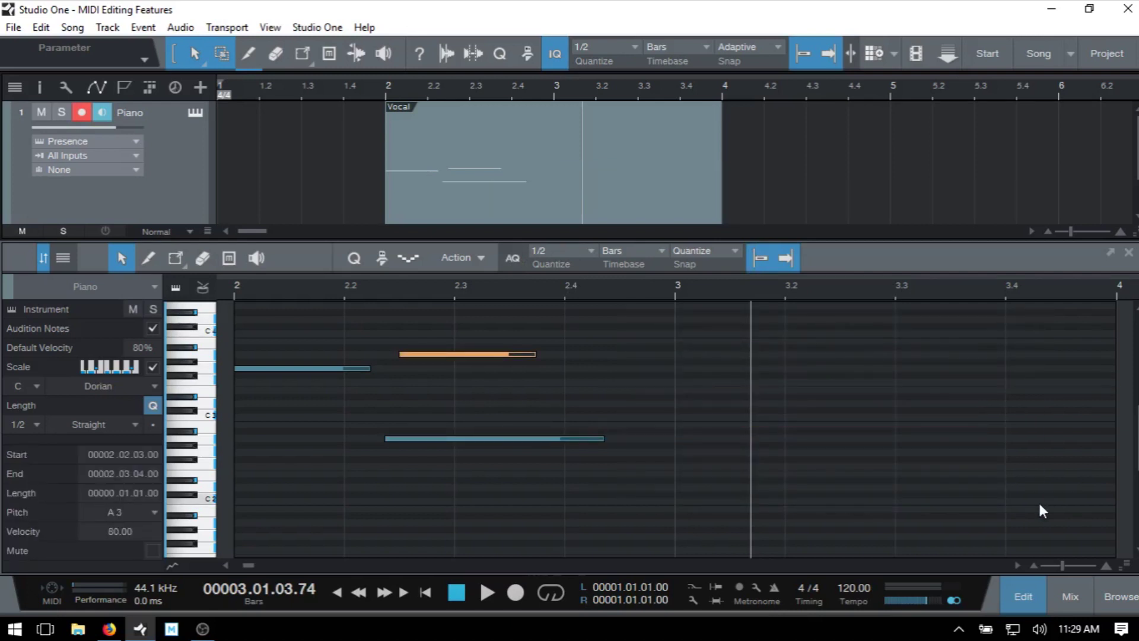
left_click(575, 383)
mouse_move(576, 383)
left_mouse_down()
mouse_move(1099, 386)
mouse_move(699, 384)
mouse_move(1053, 387)
mouse_move(734, 391)
mouse_move(759, 412)
left_mouse_up()
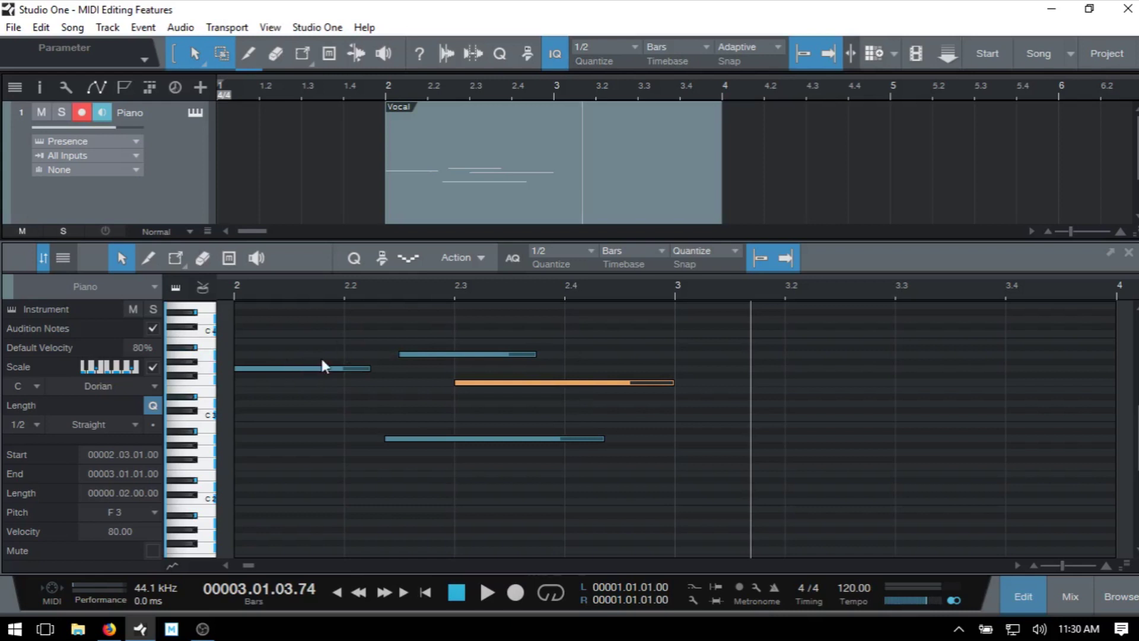
- Select all notes and resize them together to the same length of 00000.01.02.44
key("ctrl+a")
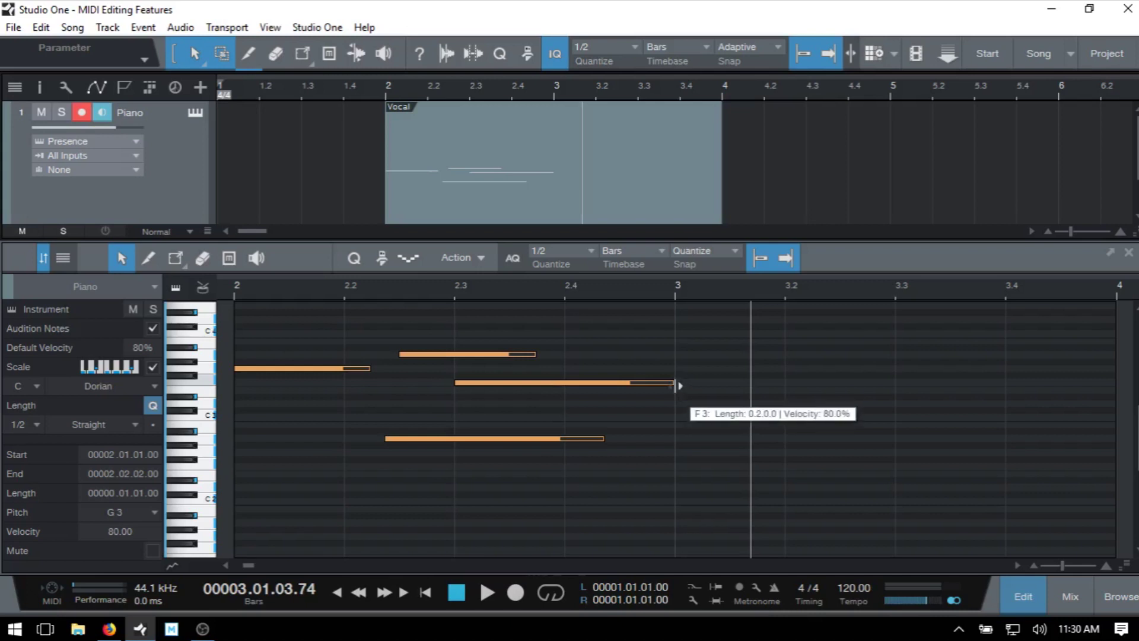
left_click_drag(679, 386, 633, 389)
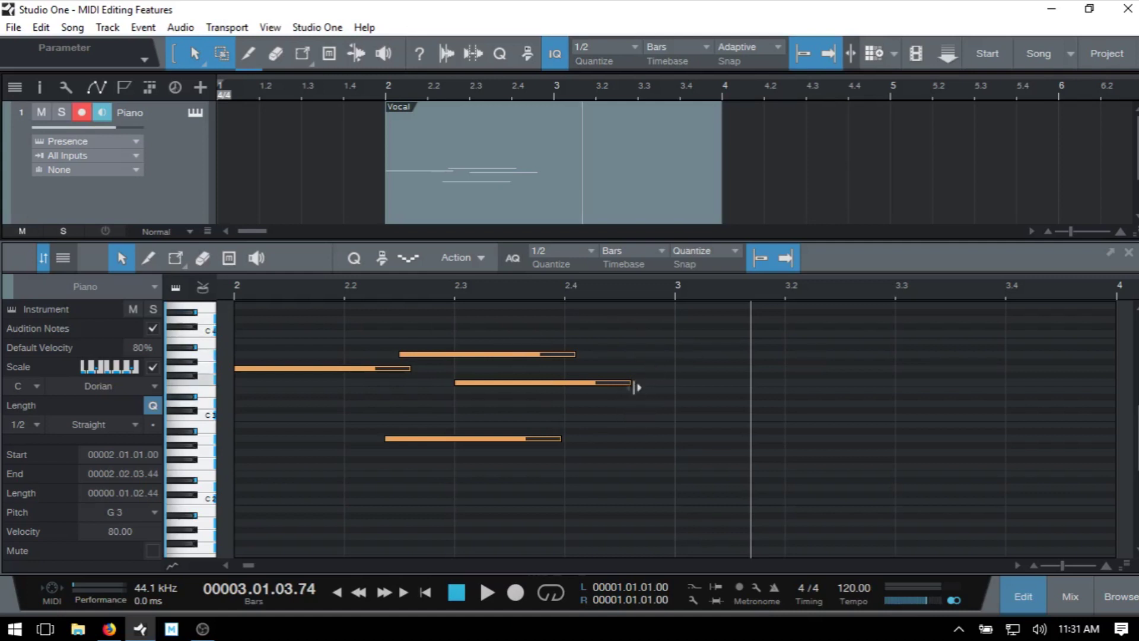
- Try aligning the ends of all selected notes at 00002.04.03.44, and undo the change
left_click_drag(630, 383, 631, 383)
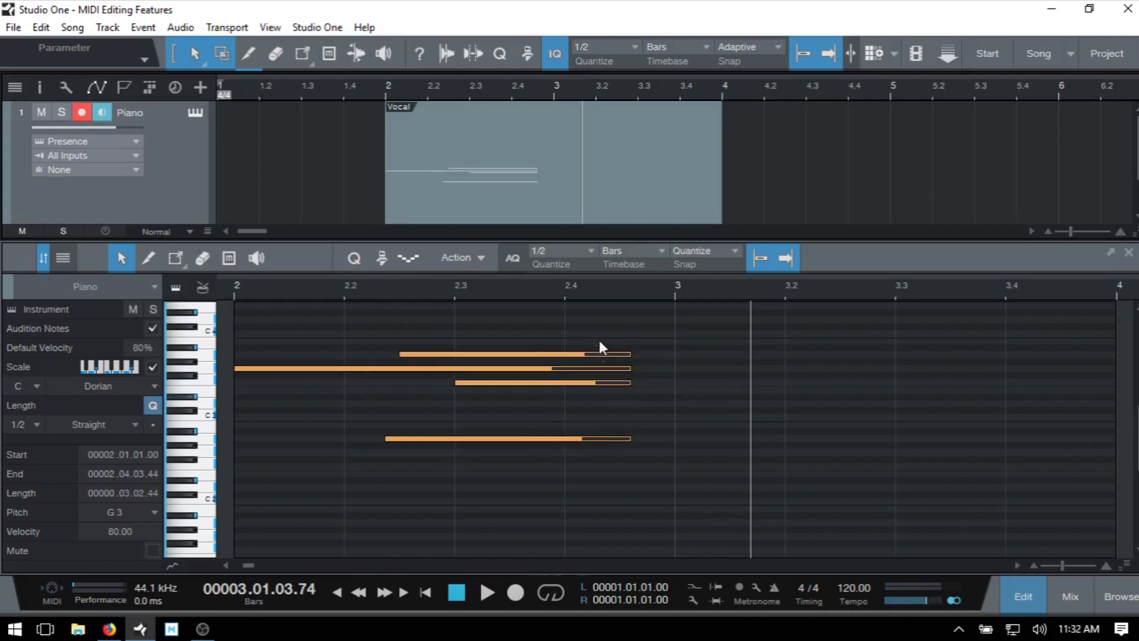
key("ctrl+z")
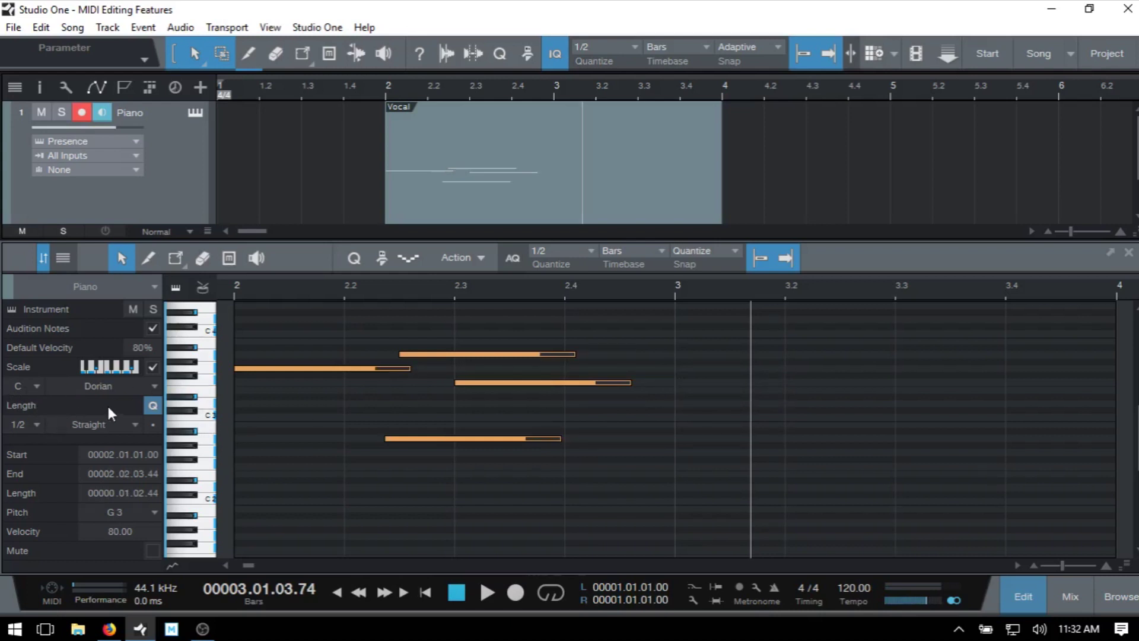
- Disable the scale function and copy all four notes two semitones lower, with the first copy, F3, starting at 00003.03.01.00
left_click(153, 367)
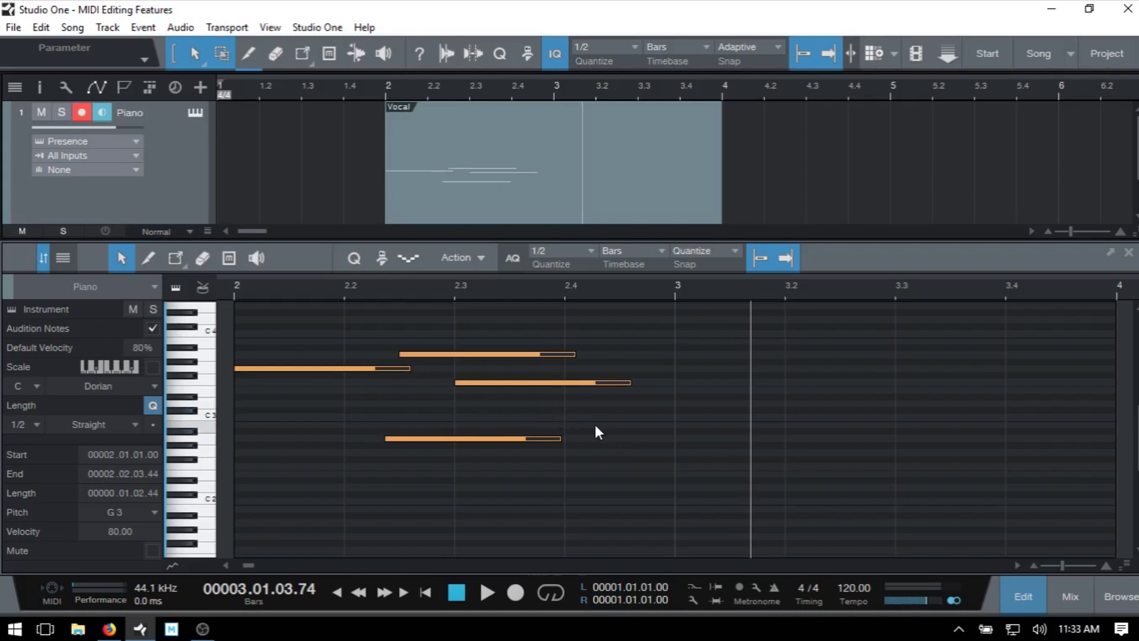
mouse_move(494, 384)
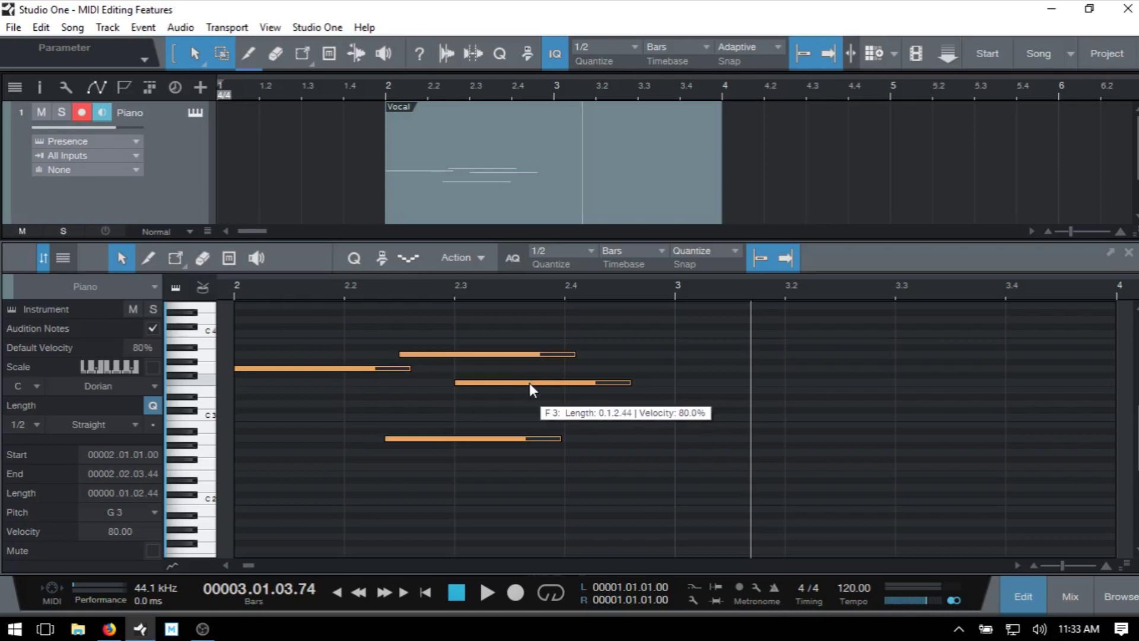
left_click_drag(529, 383, 302, 406)
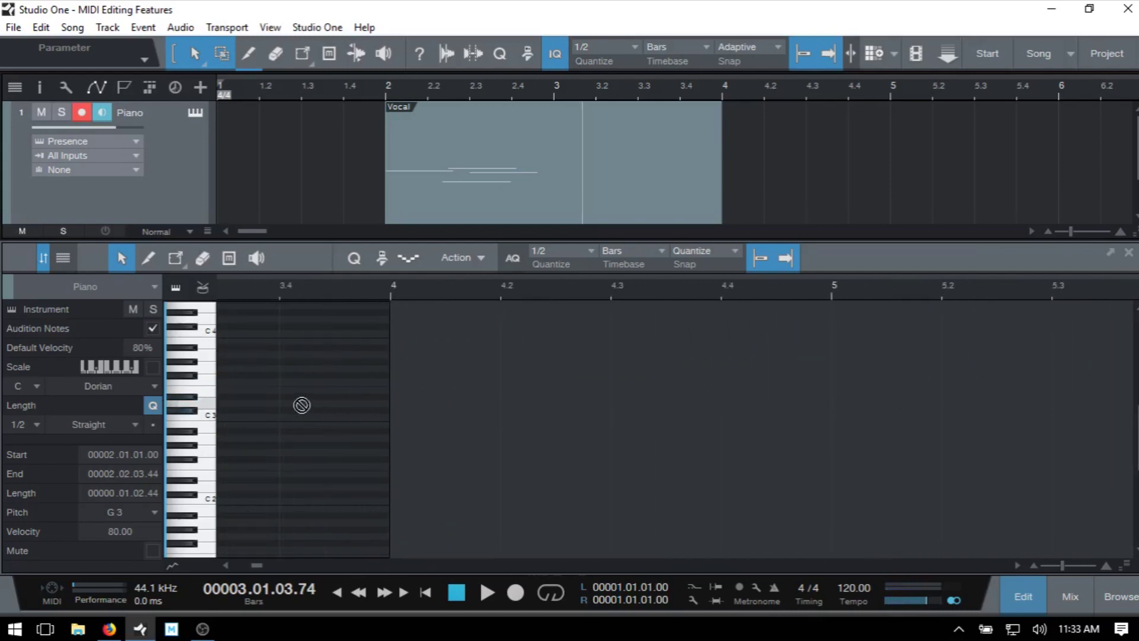
left_click_drag(258, 565, 249, 565)
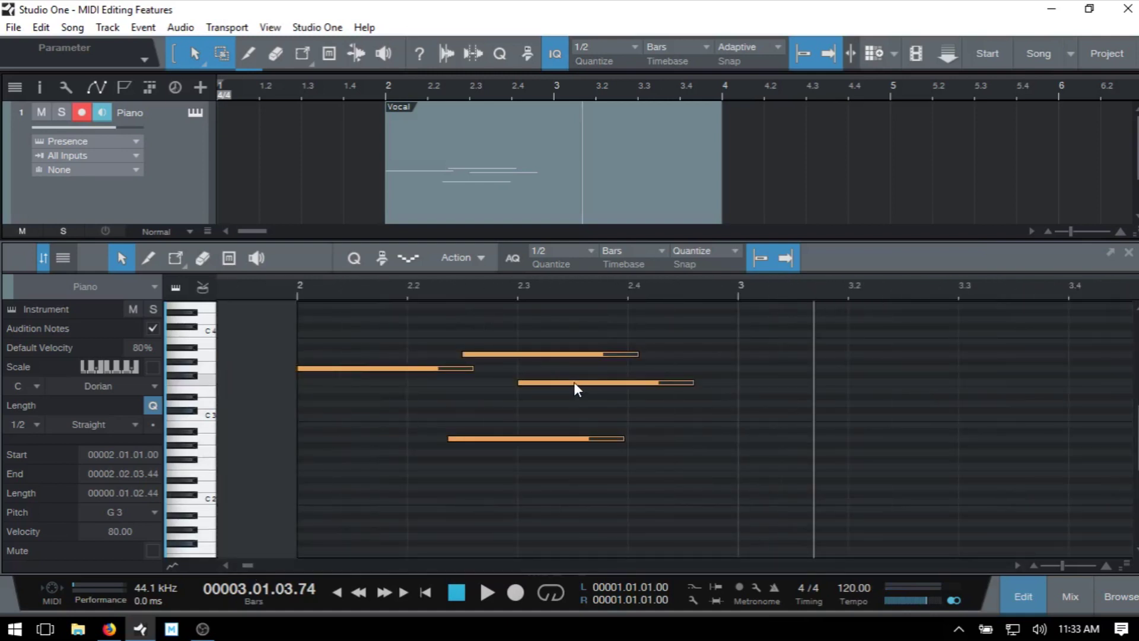
left_click_drag(575, 383, 1052, 398)
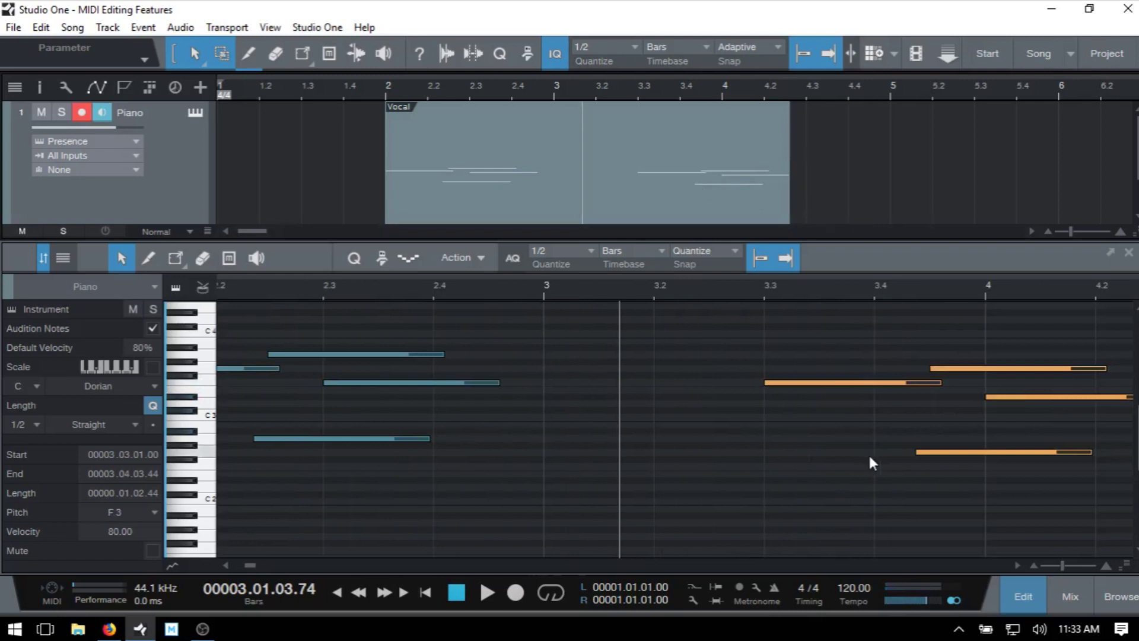
- Undo the copying of the four notes and lower the velocity of the four original notes together to 71.75 with the Paint tool
key("ctrl+z")
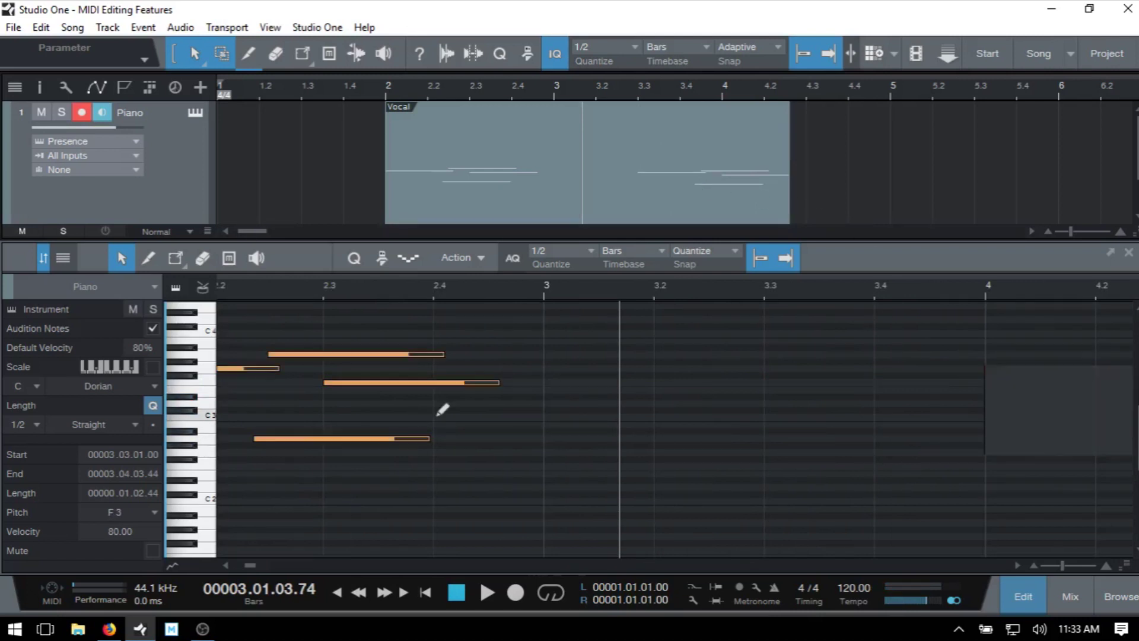
key("ctrl+z")
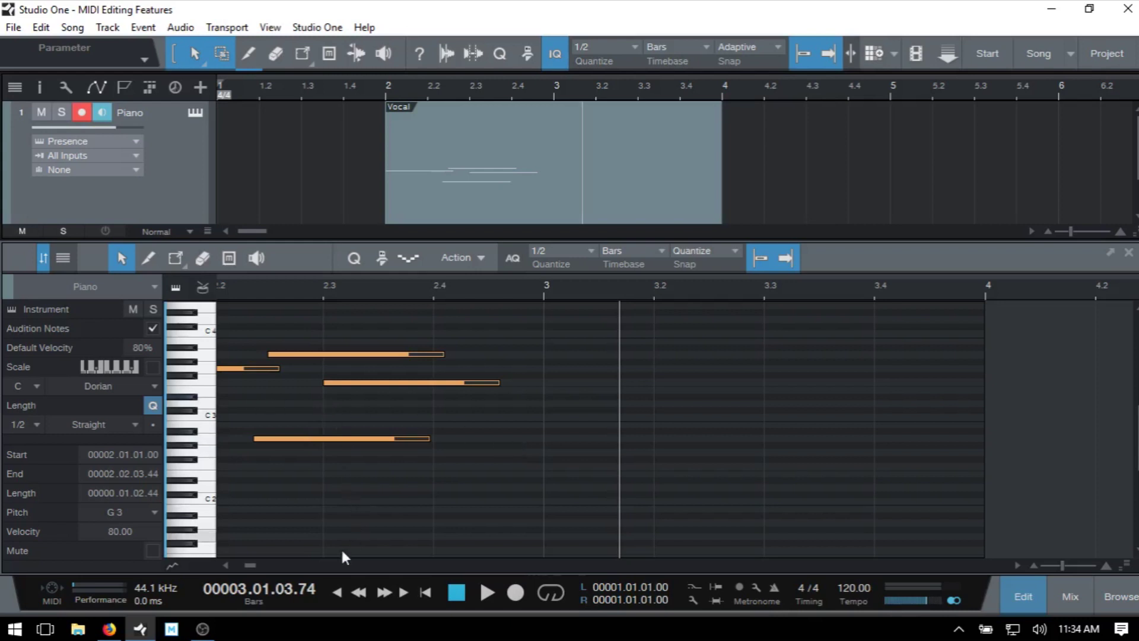
left_click(226, 565)
left_click(225, 565)
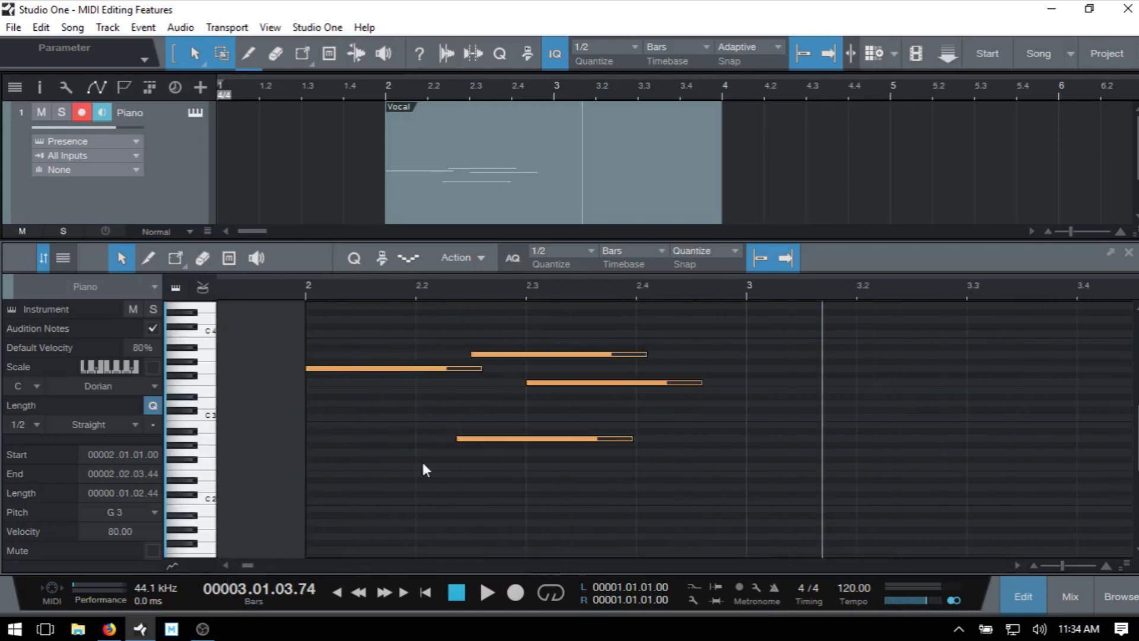
key("2")
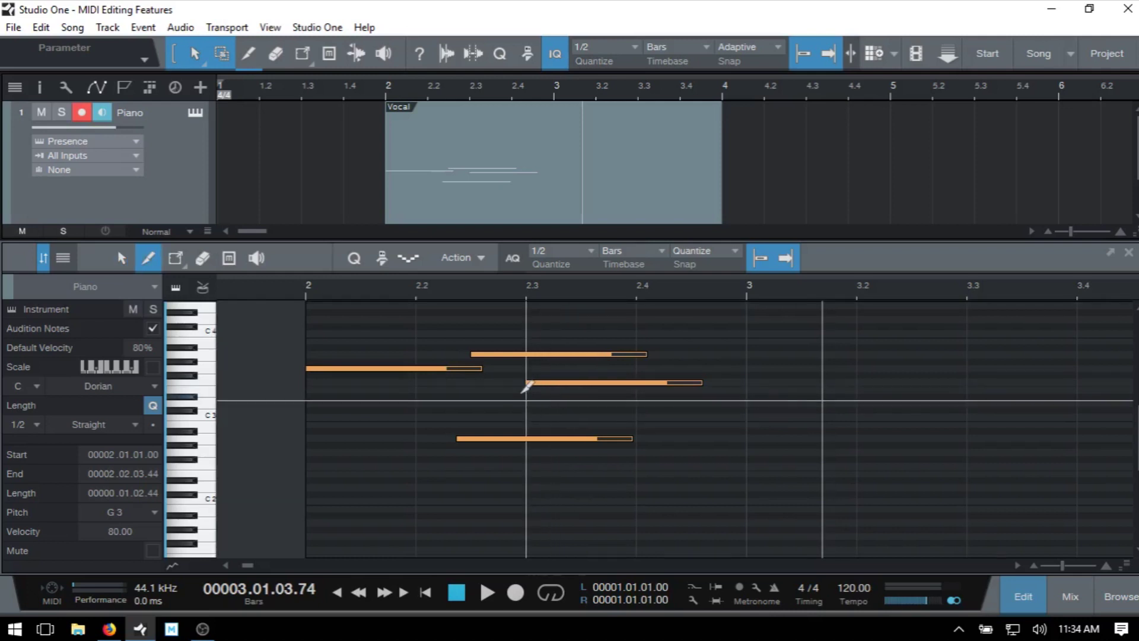
key("2")
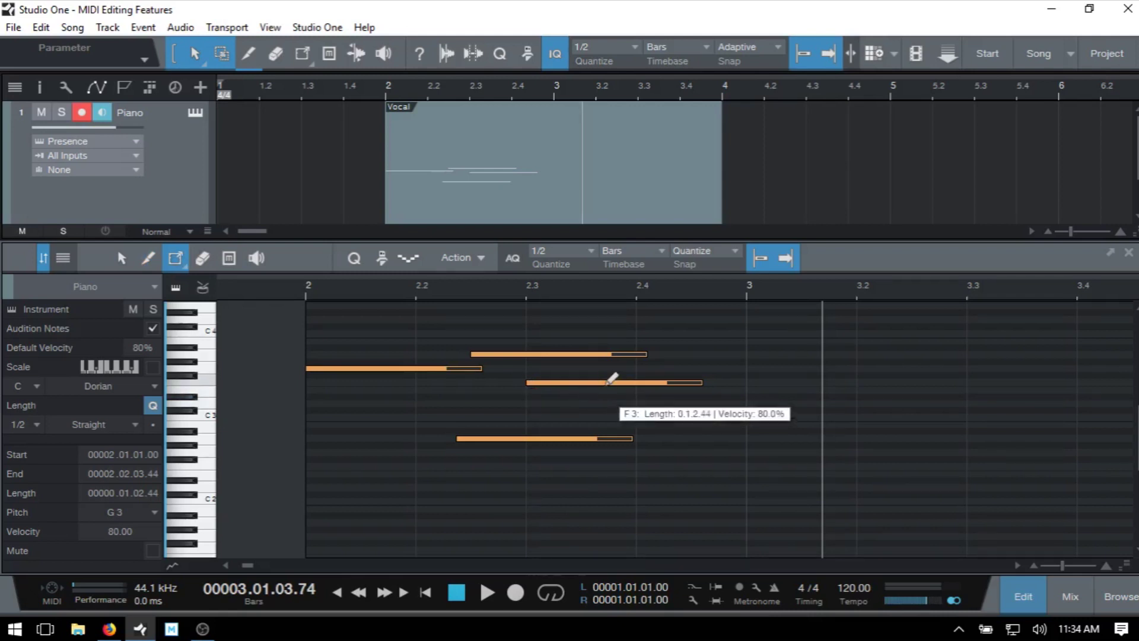
mouse_move(611, 378)
left_mouse_down()
mouse_move(613, 473)
mouse_move(615, 318)
mouse_move(609, 453)
mouse_move(625, 372)
mouse_move(625, 398)
left_mouse_up()
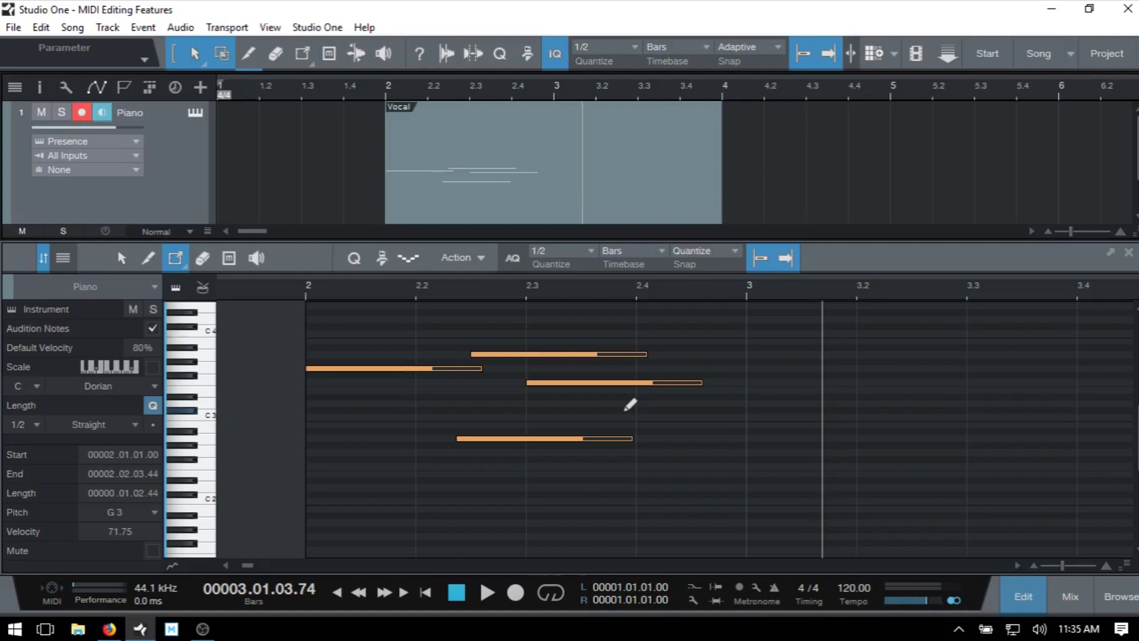
- Set the quantize value to 1/8 and paint seven consecutive eighth notes on C3, starting at 00002.04.03.00
left_click(592, 255)
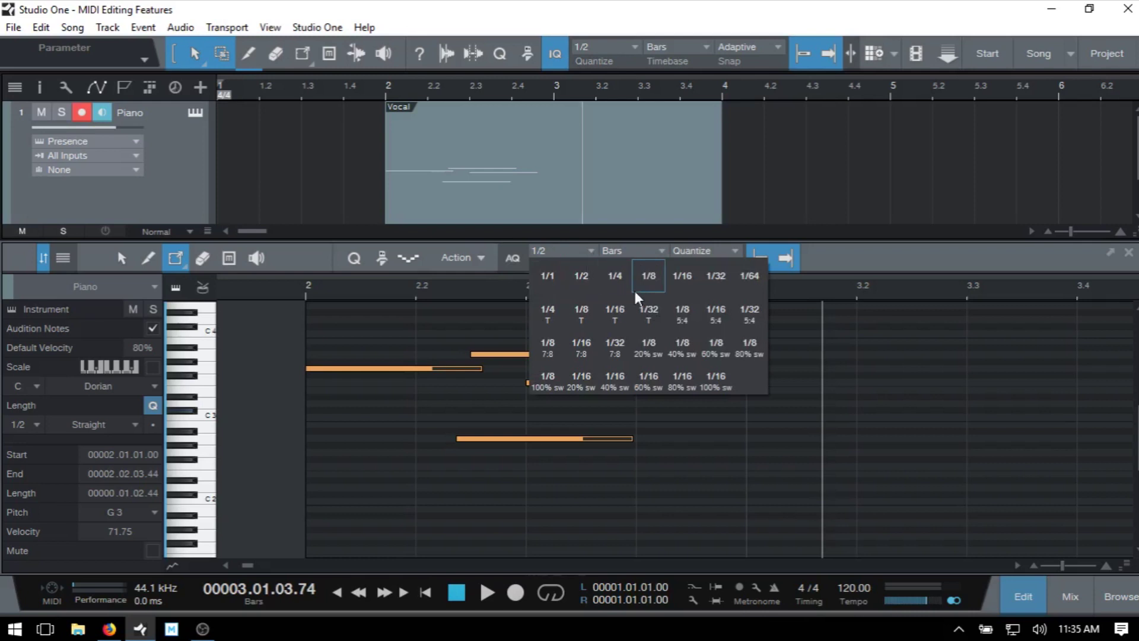
left_click(650, 279)
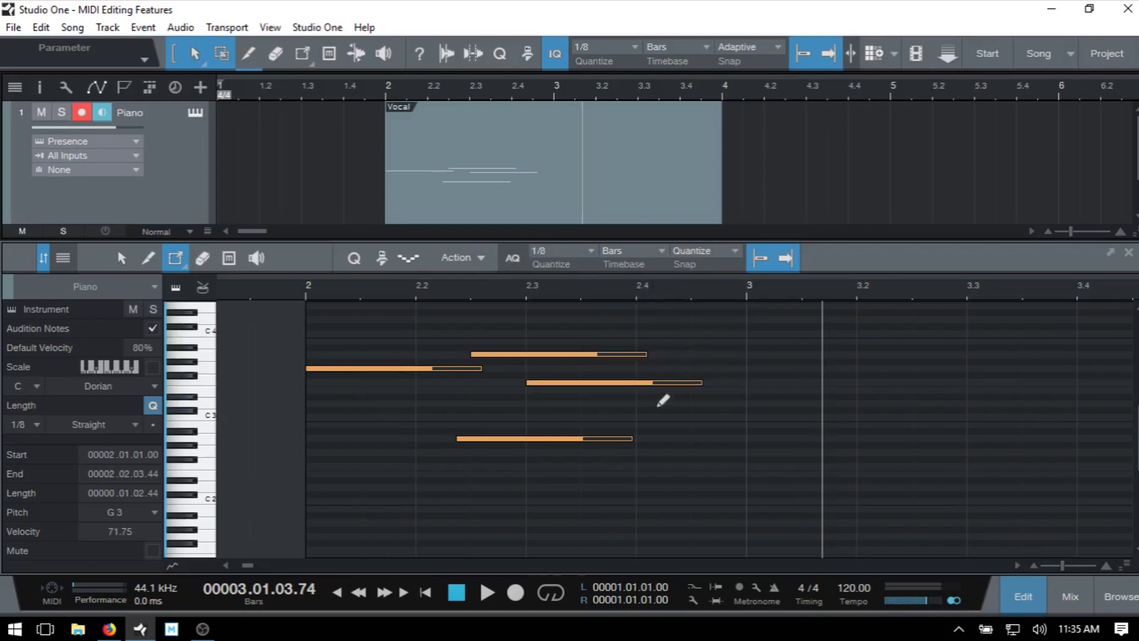
left_click(699, 417)
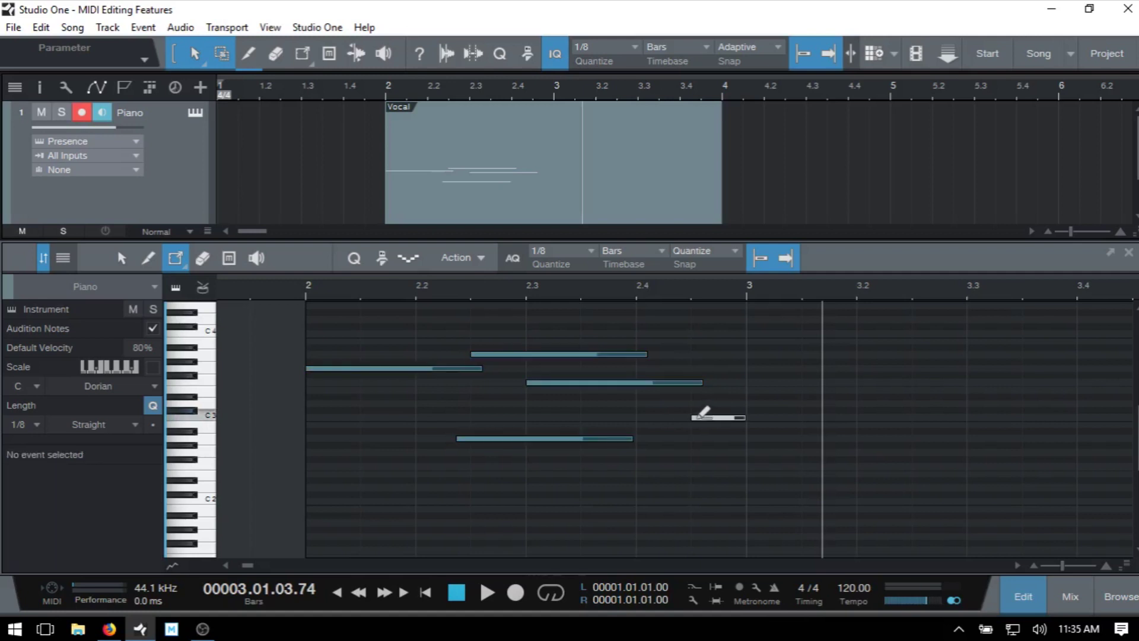
left_click_drag(699, 418, 1071, 418)
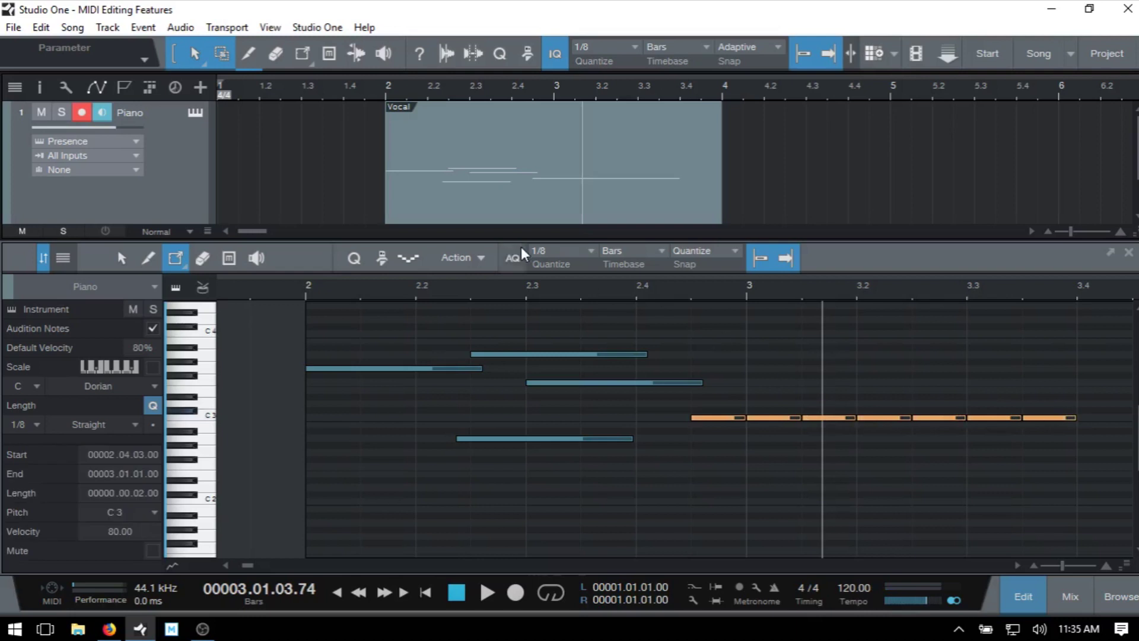
- Set the quantize value to 1/16 and paint a single sixteenth note on F2 at 00003.01.01.00
left_click(592, 251)
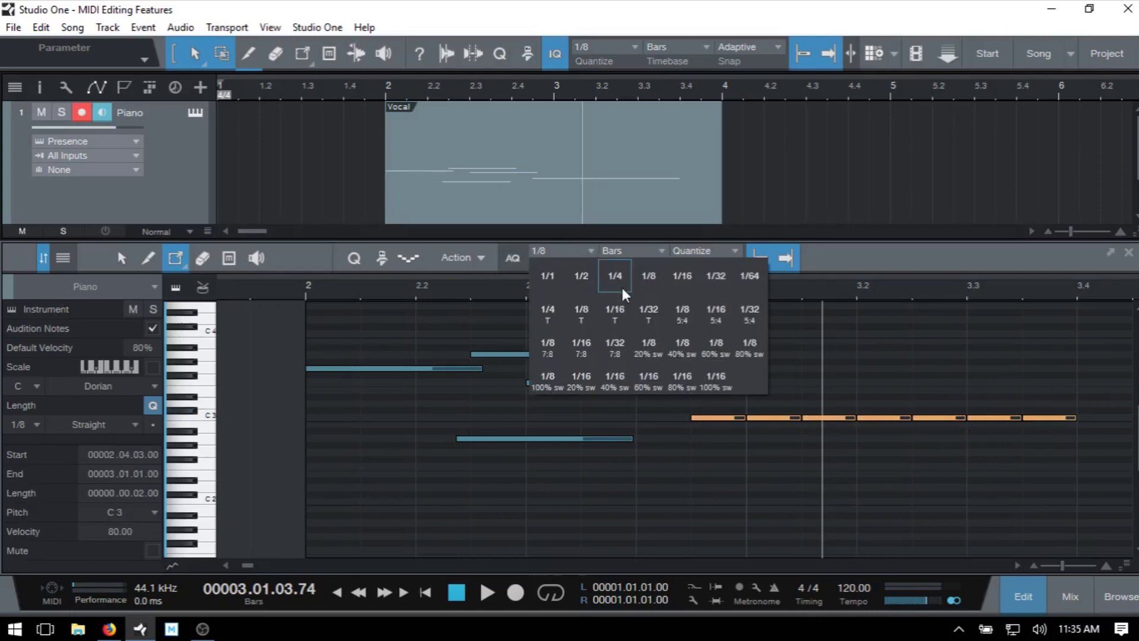
left_click(684, 279)
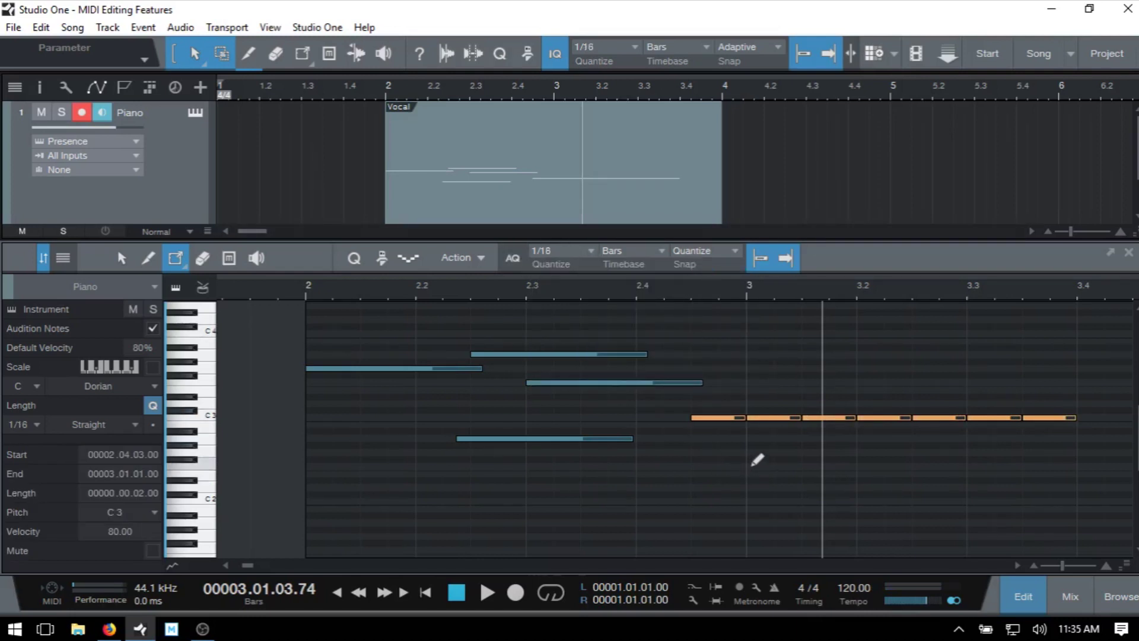
mouse_move(755, 462)
left_mouse_down()
mouse_move(1051, 467)
mouse_move(870, 464)
mouse_move(874, 449)
mouse_move(983, 445)
mouse_move(979, 486)
mouse_move(928, 469)
mouse_move(767, 463)
left_mouse_up()
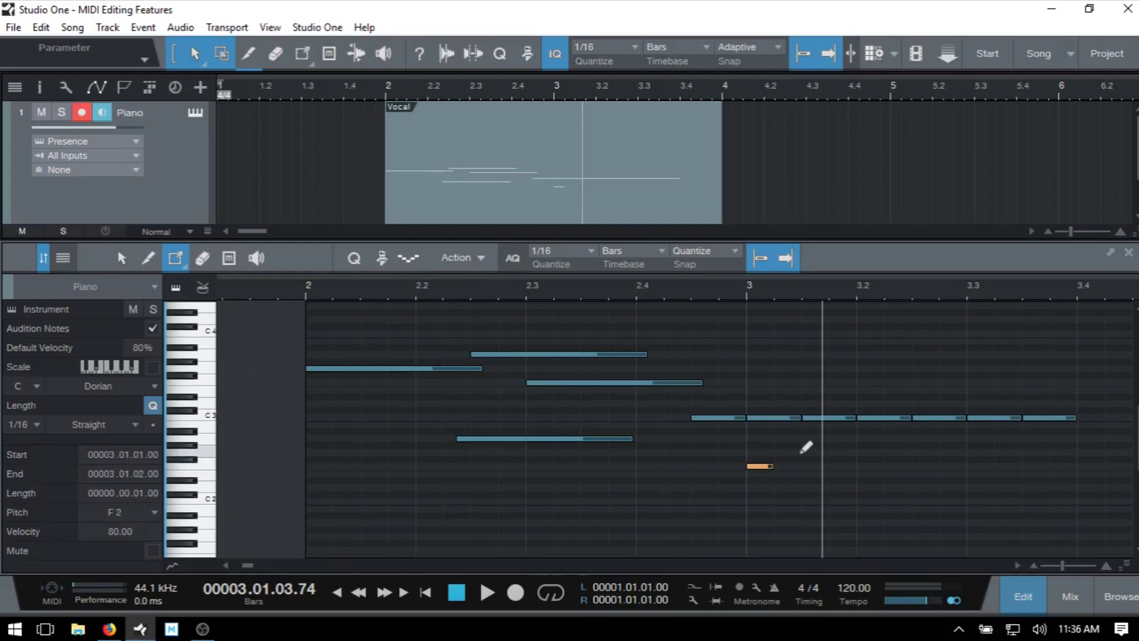
- Extend the end of the long A2 note to 00003.01.01.00
key("1")
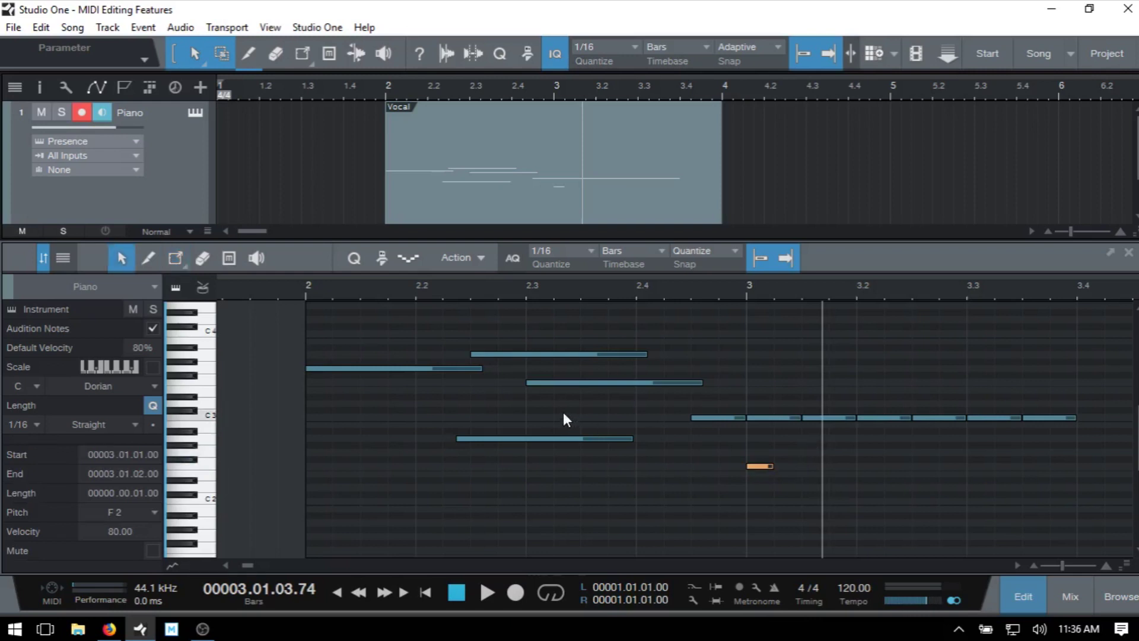
left_click(540, 438)
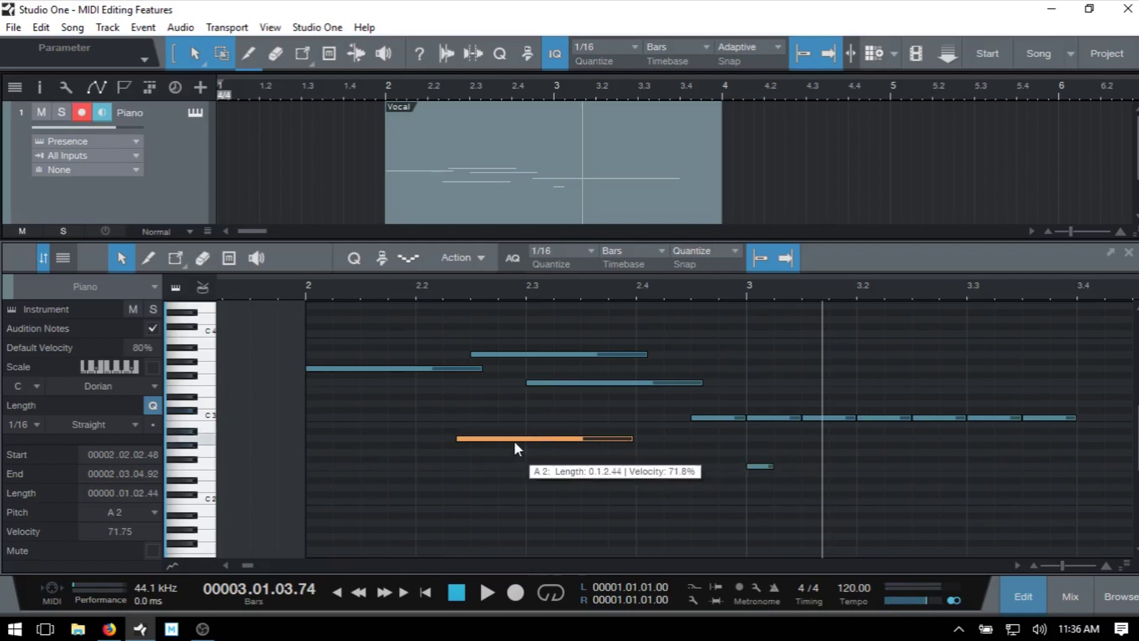
left_click_drag(631, 439, 745, 442)
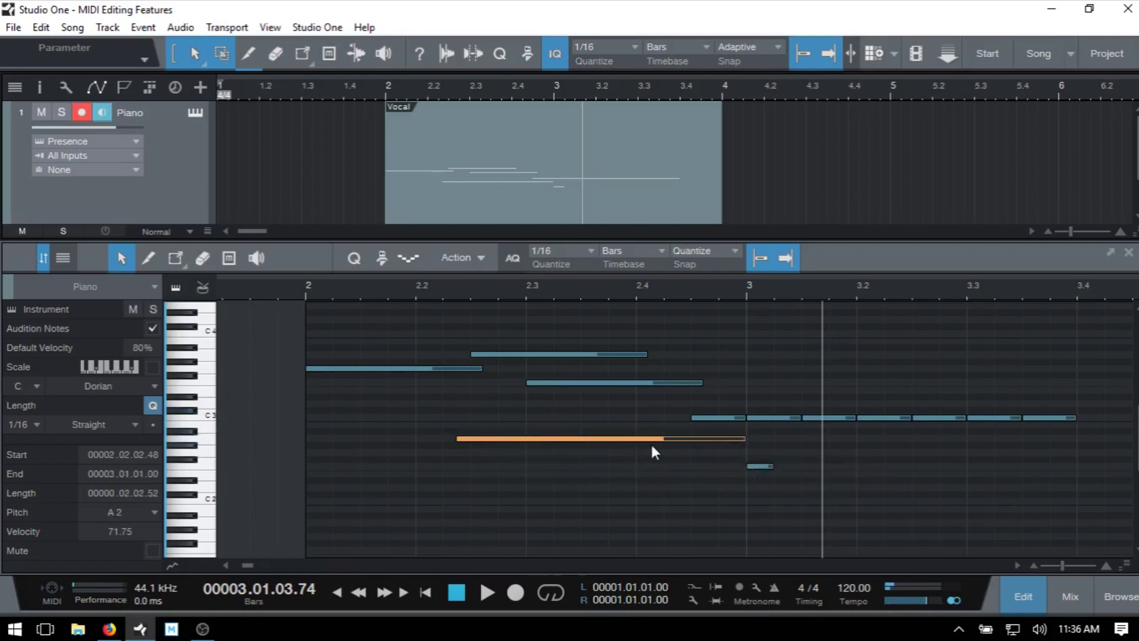
- Split the A2 note at the 1/16 grid and merge the pieces back into one note
right_click(587, 440)
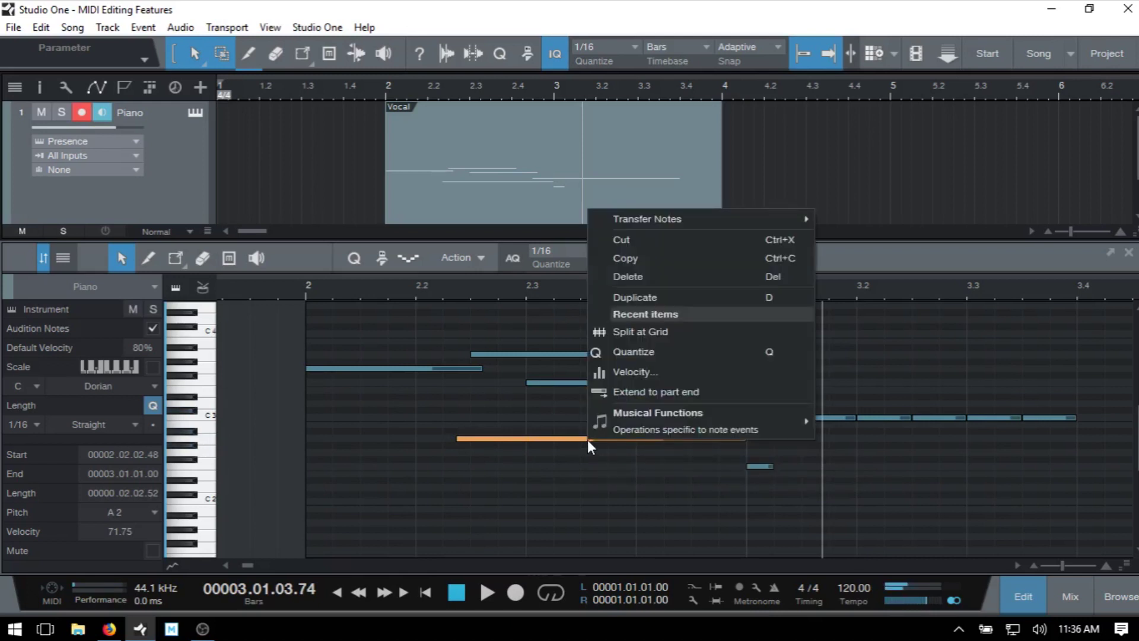
left_click(652, 333)
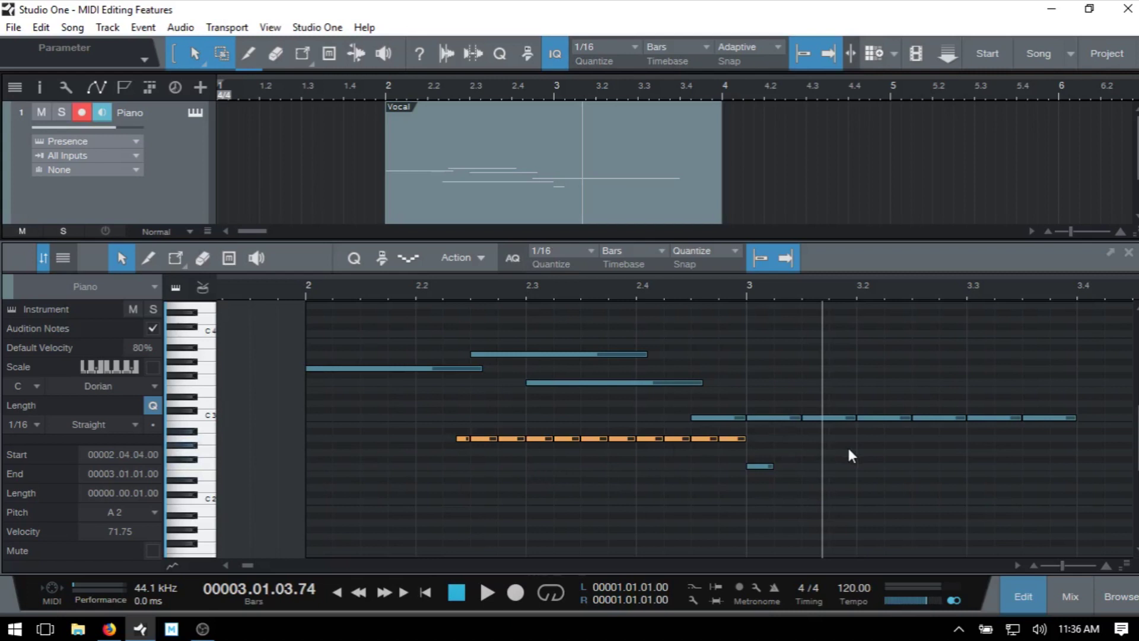
key("g")
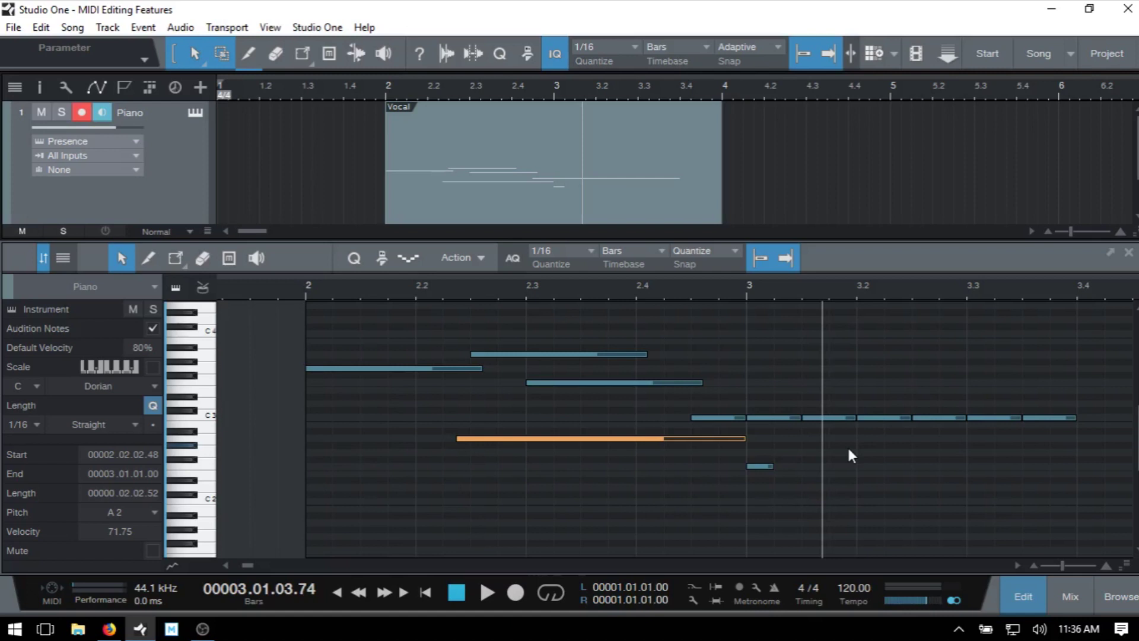
- Select all notes and transpose them together up four semitones, bringing the first note to B3
key("ctrl+a")
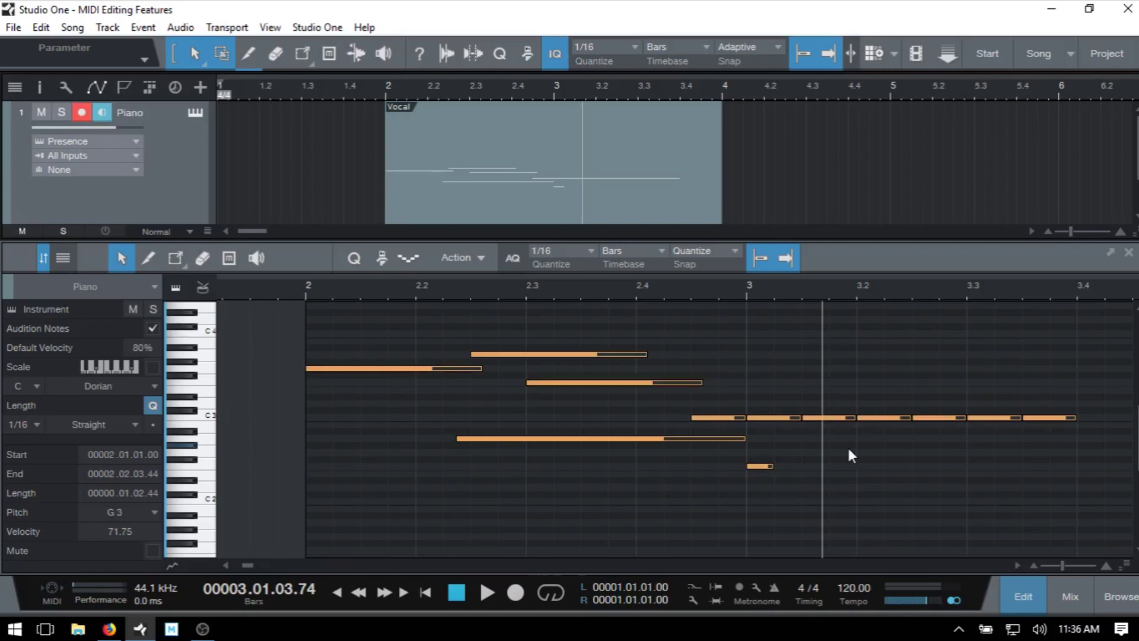
key("Up")
key("Up")
key("Up")
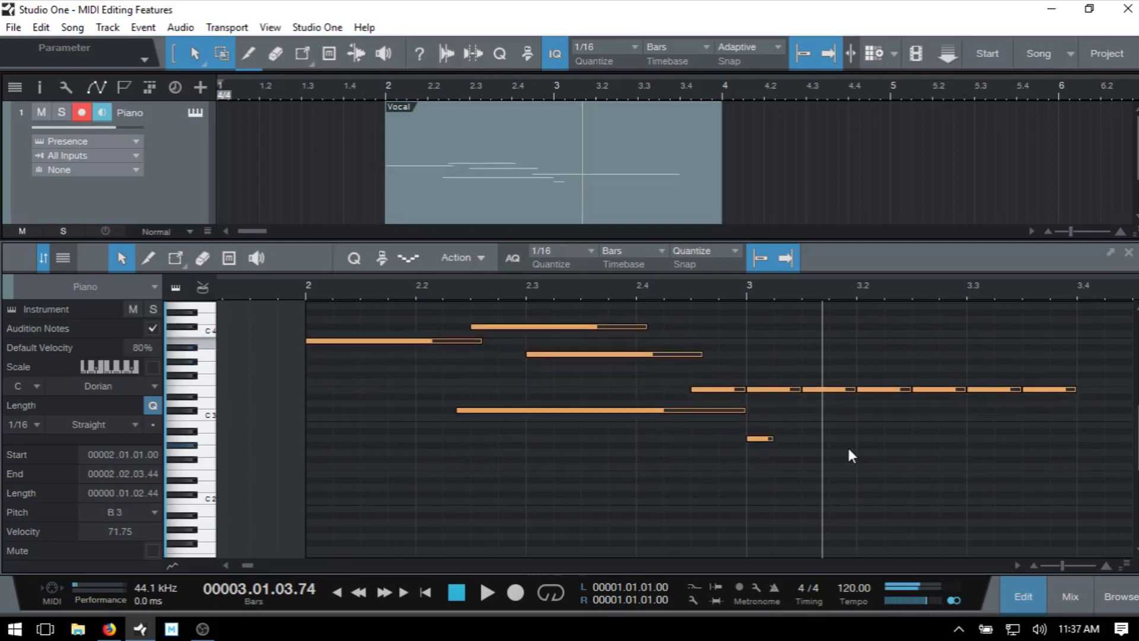
- Transpose all selected notes down nine semitones, bringing the first note to D3
key("Down")
key("Down")
key("Down")
key("Down")
key("Down")
key("Down")
key("Down")
key("Down")
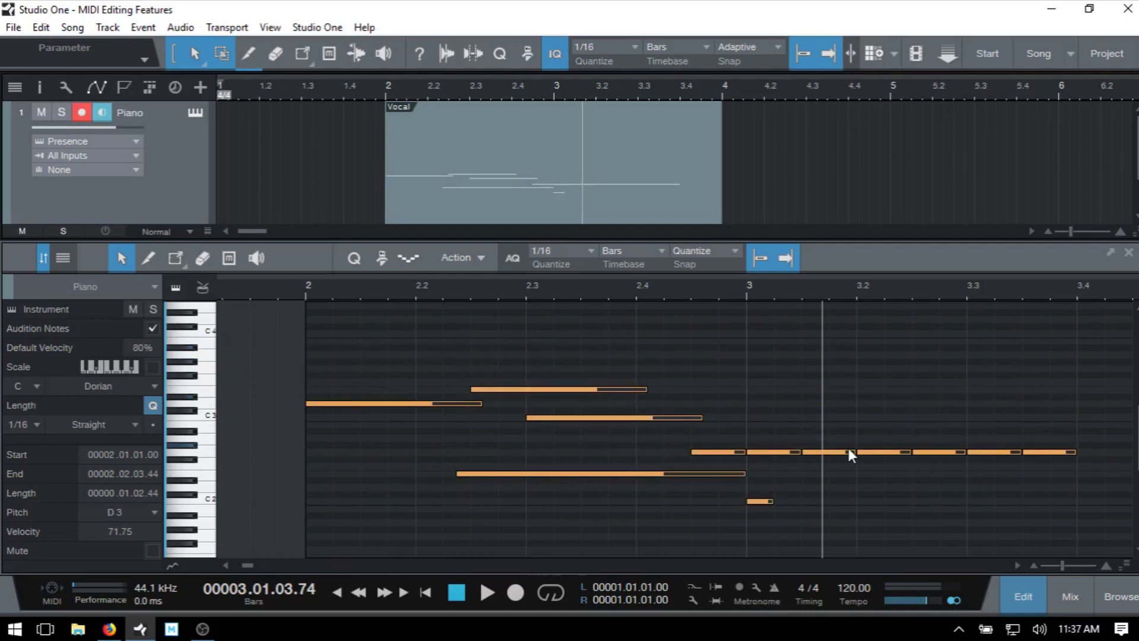
- Shift all selected notes up and down by whole octaves, ending with the first note at D3
key("shift+Up")
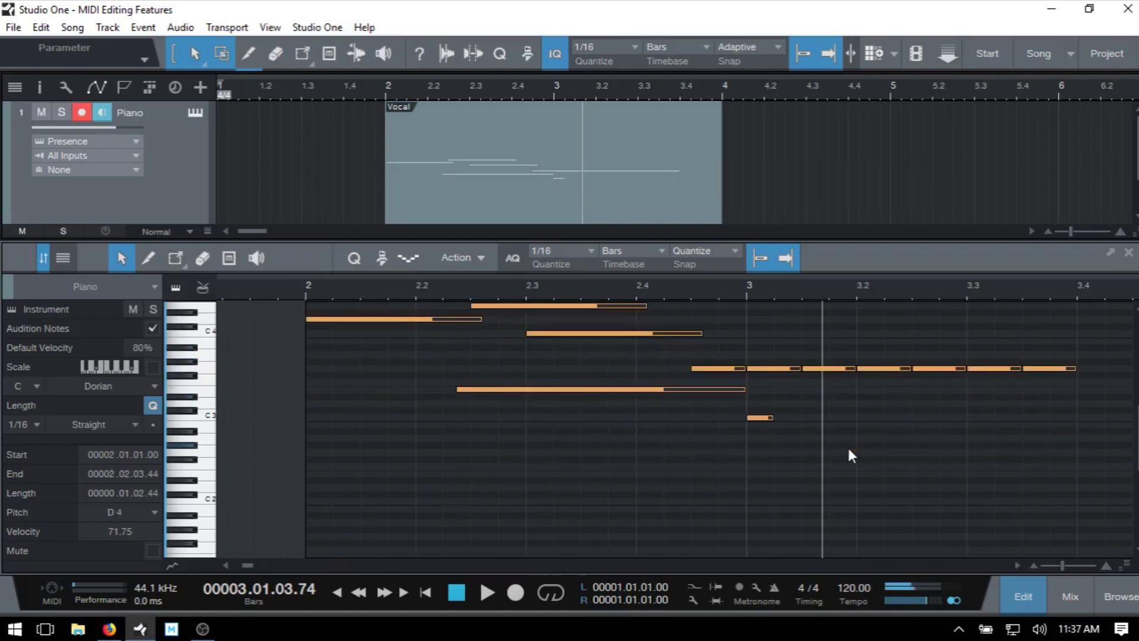
key("shift+Down")
key("shift+Down")
key("shift+Up")
key("shift+Up")
key("shift+Down")
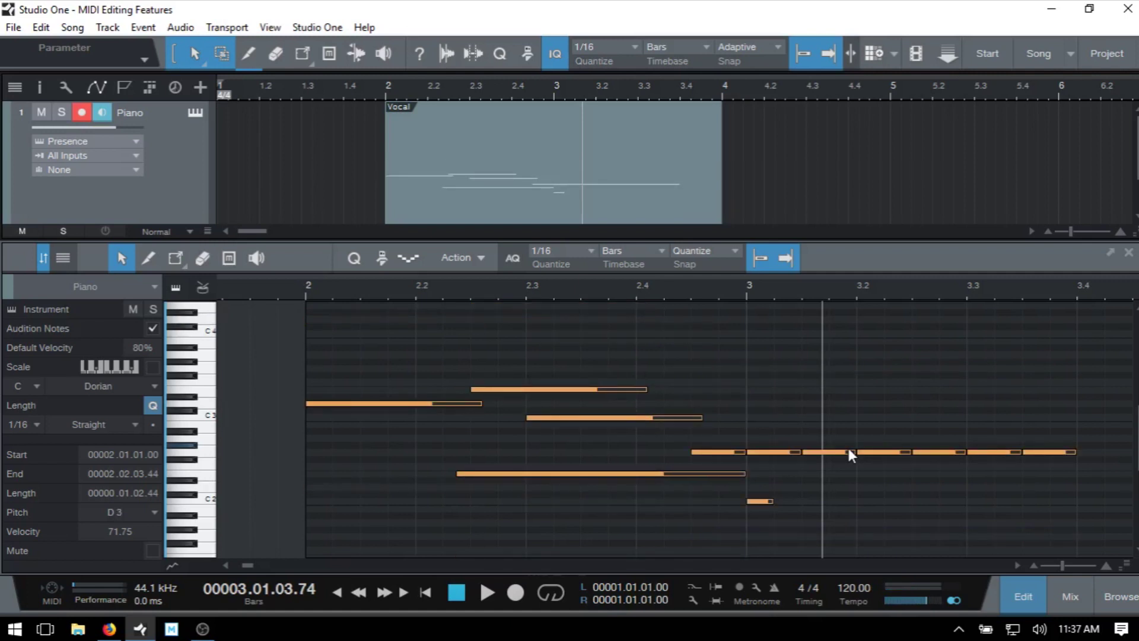
- Enable Auto Quantize and set the quantize value to 1/4 for all selected notes
left_click(511, 259)
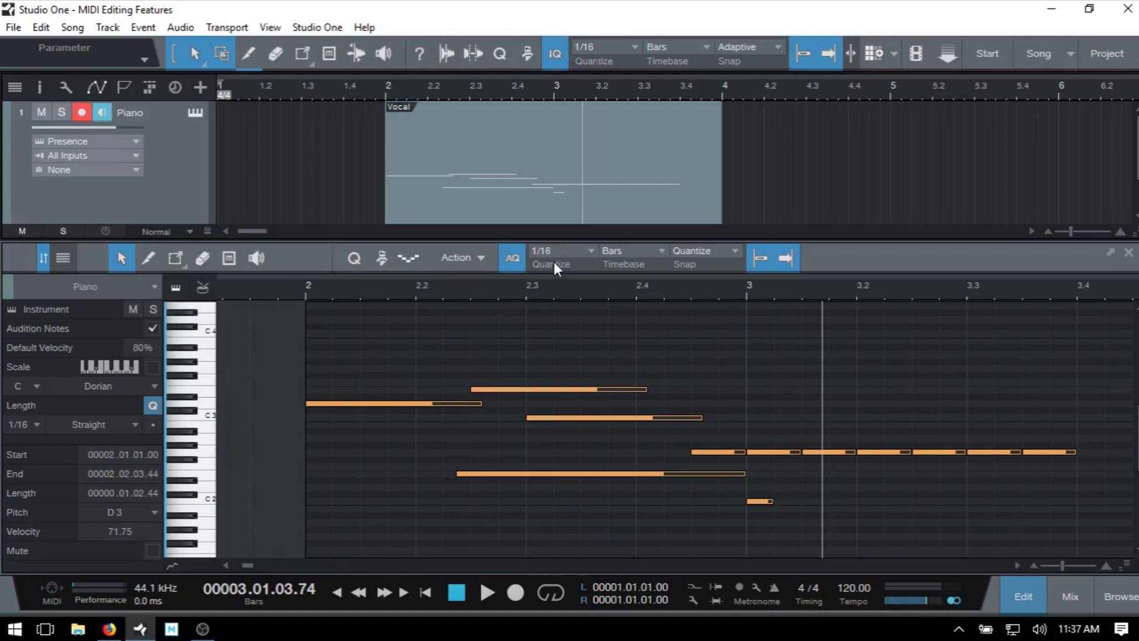
left_click(592, 253)
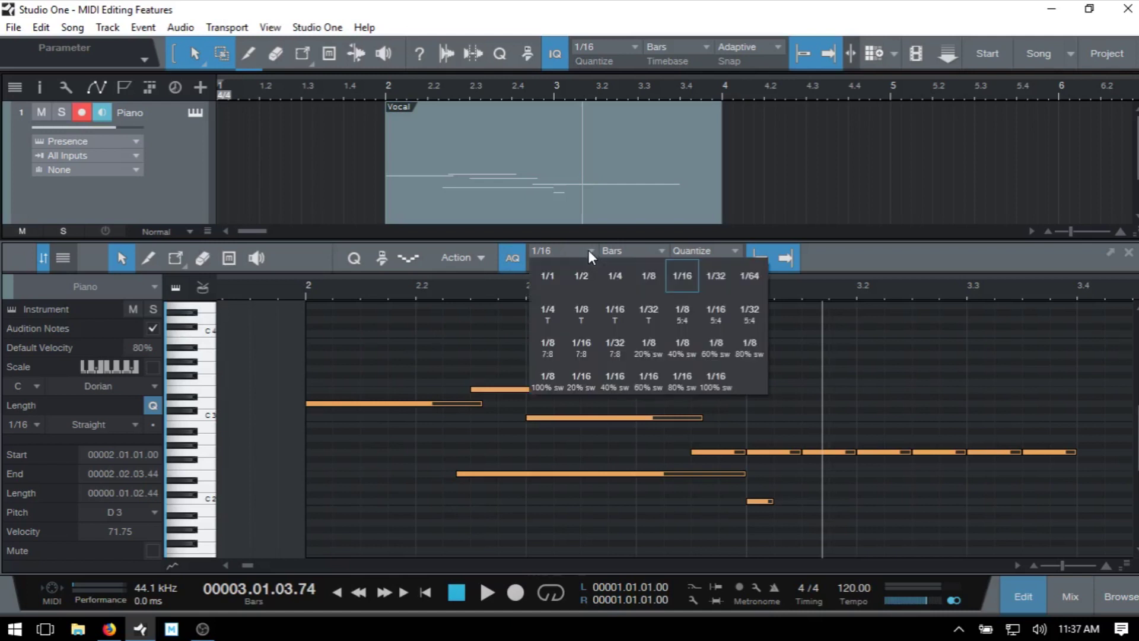
left_click(616, 267)
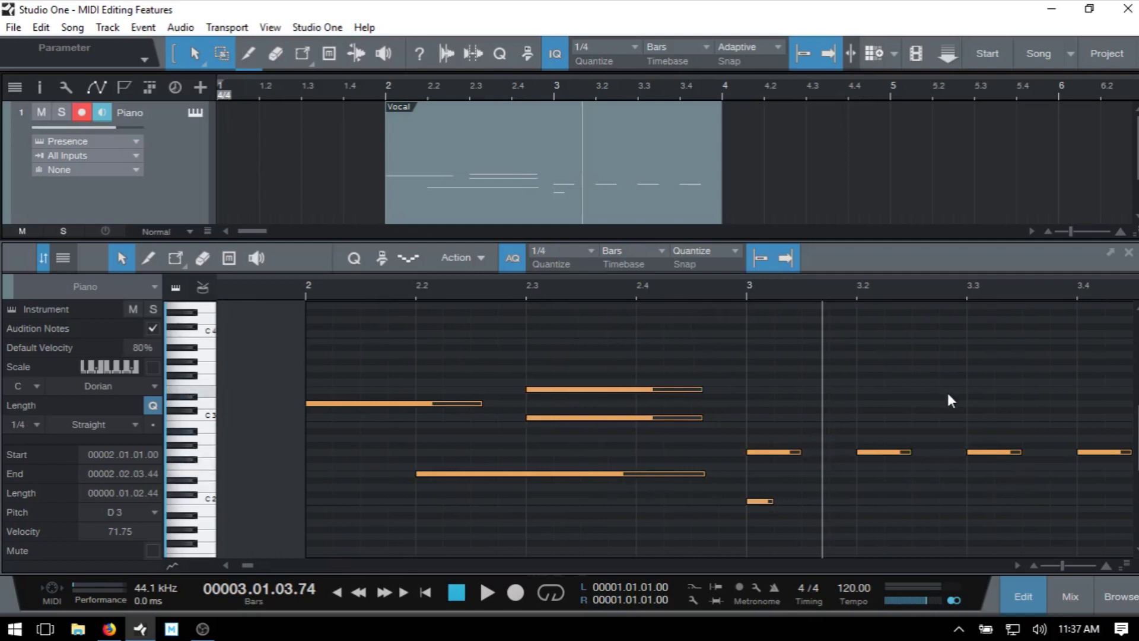
- Set the quantize value to 1/2 with Auto Quantize active and all notes selected
left_click(589, 250)
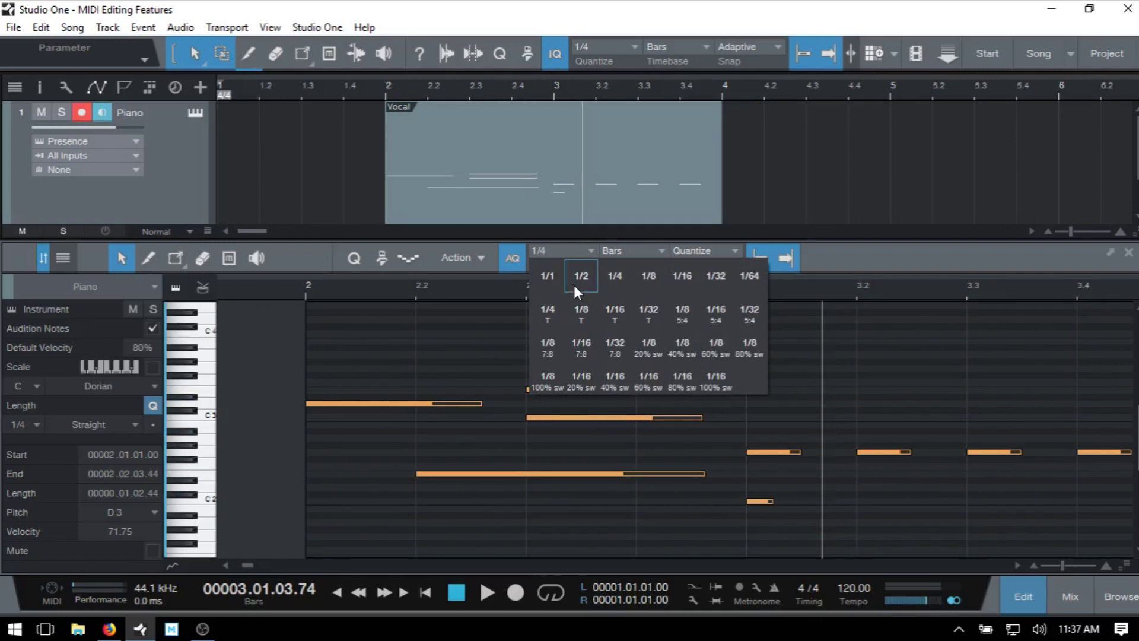
left_click(582, 277)
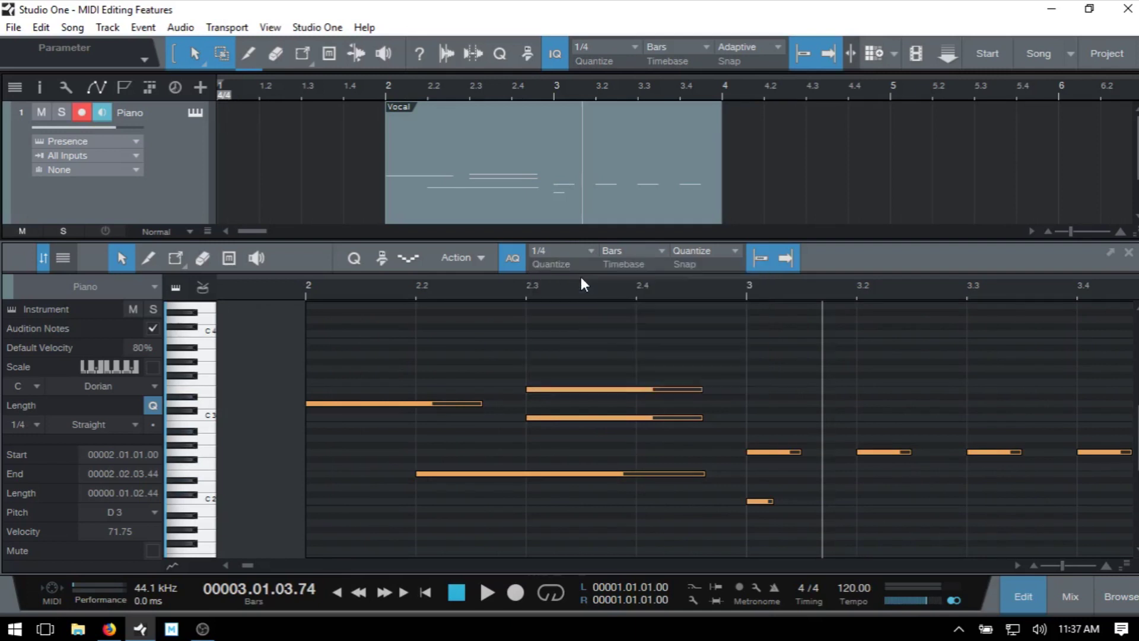
key("ctrl+z")
key("ctrl+z")
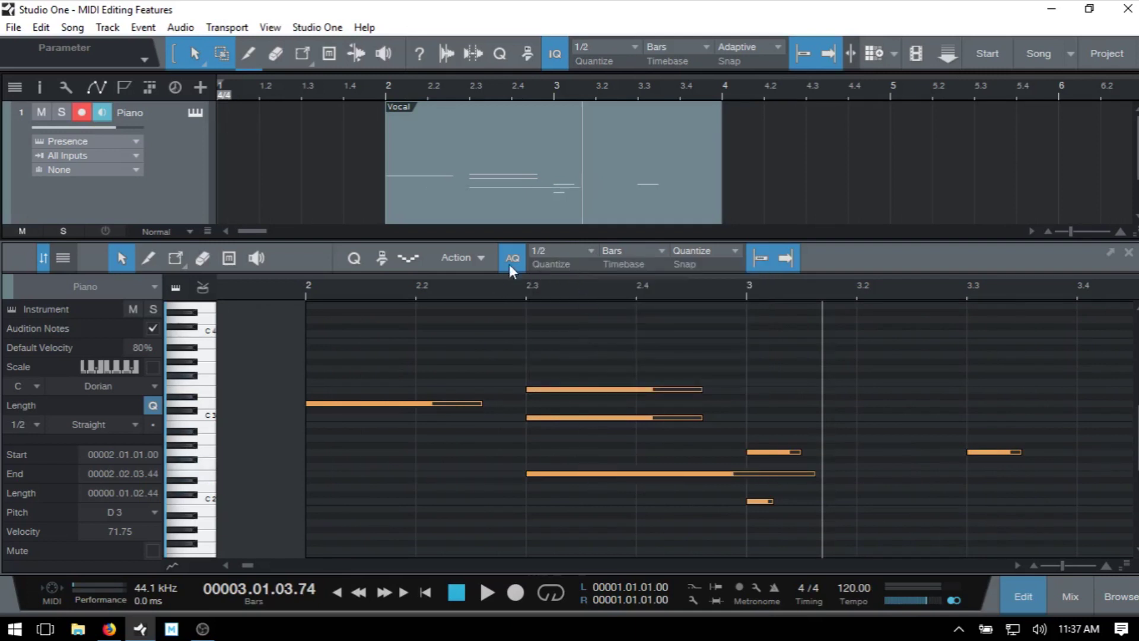
- Deselect all notes and set the quantize value to 1/16 with nothing selected
left_click(846, 397)
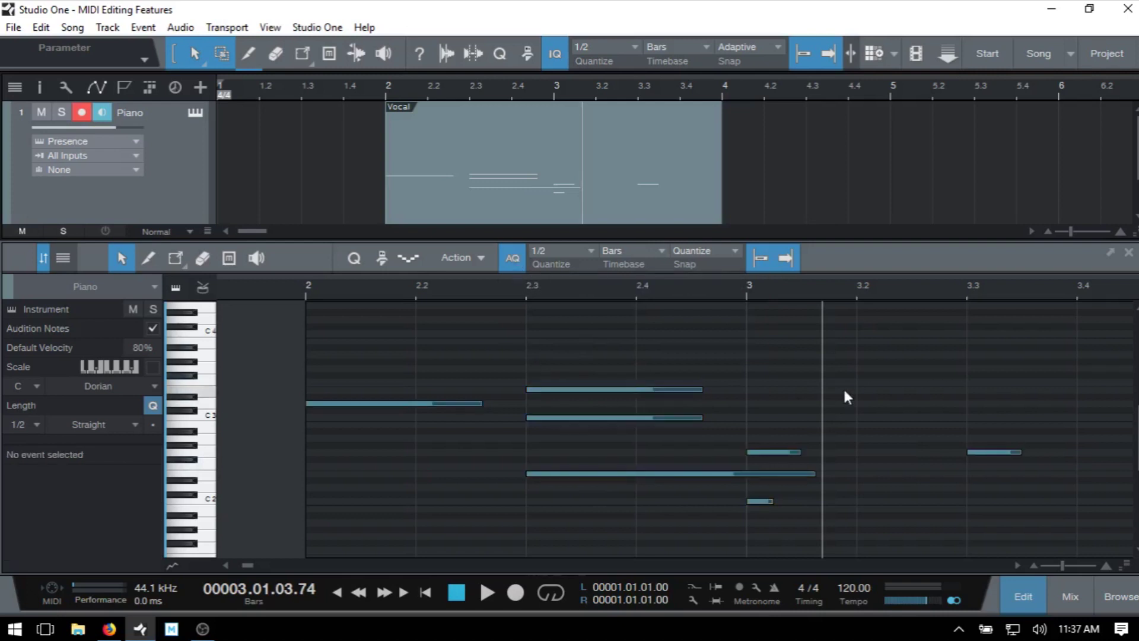
left_click(582, 252)
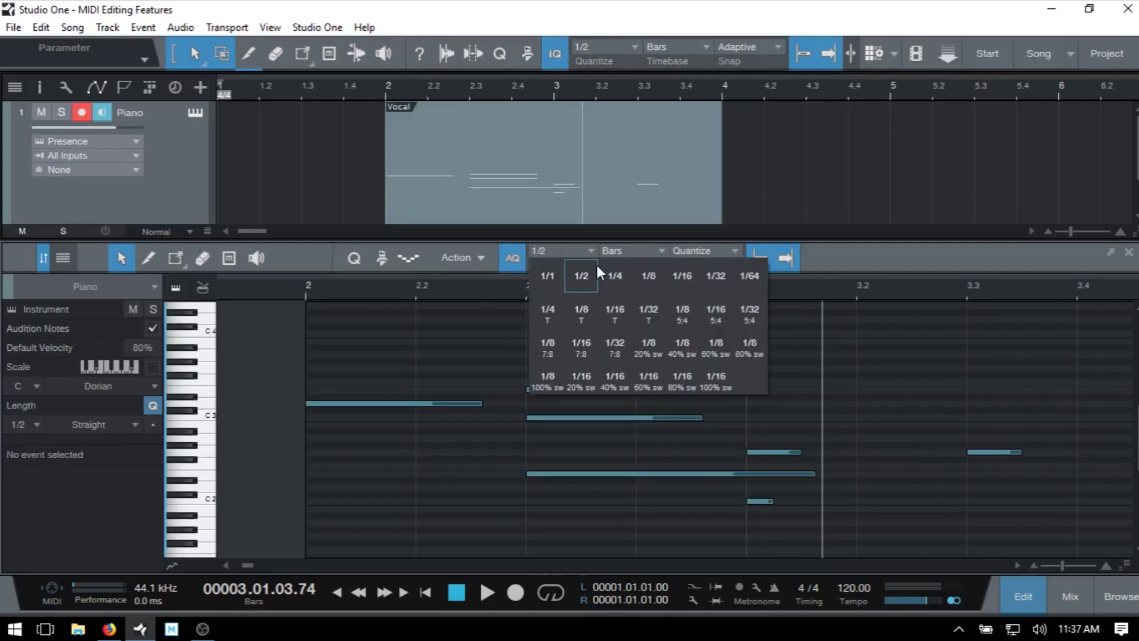
left_click(695, 277)
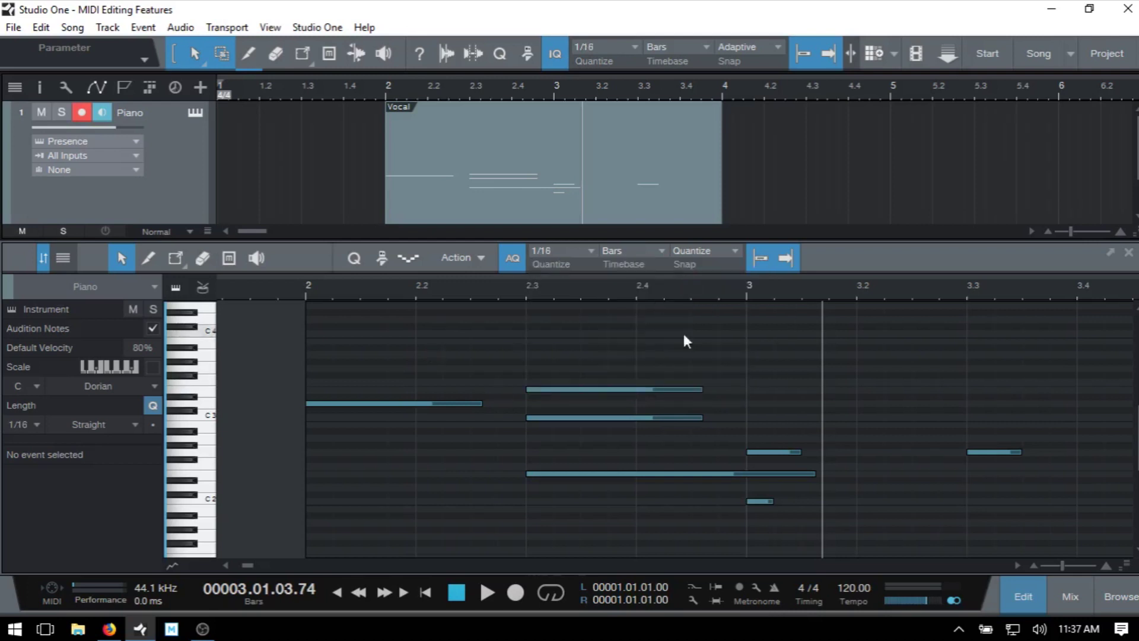
- Select all notes and, with Auto Quantize active, set the quantize value to 1/2 and after that to 1/1
left_click_drag(369, 347, 1063, 516)
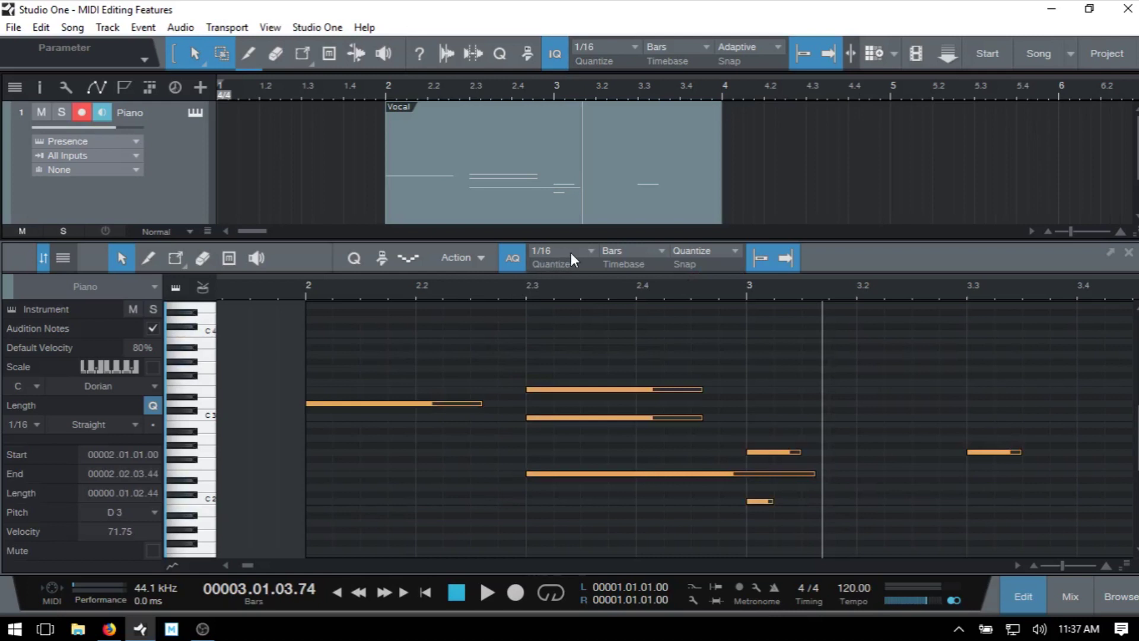
left_click(593, 249)
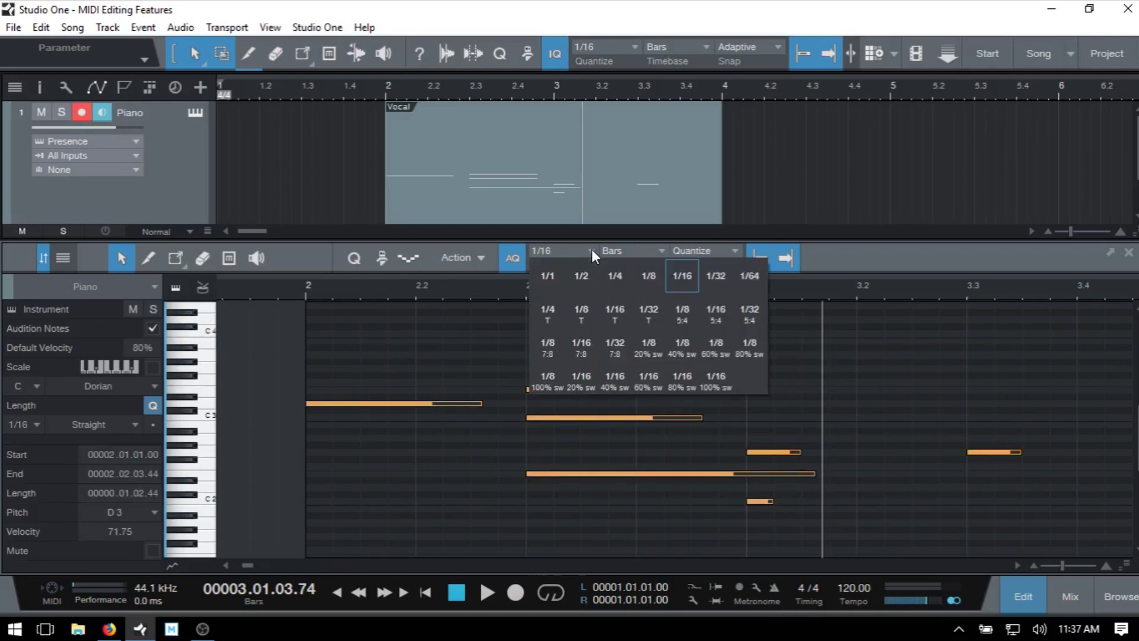
left_click(583, 279)
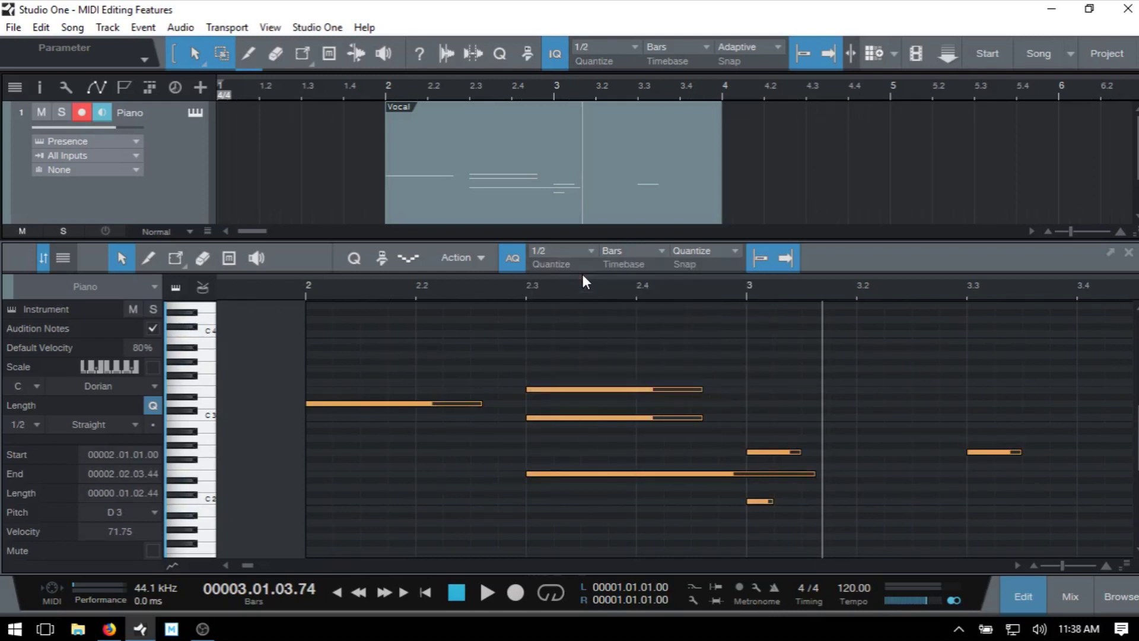
left_click(576, 248)
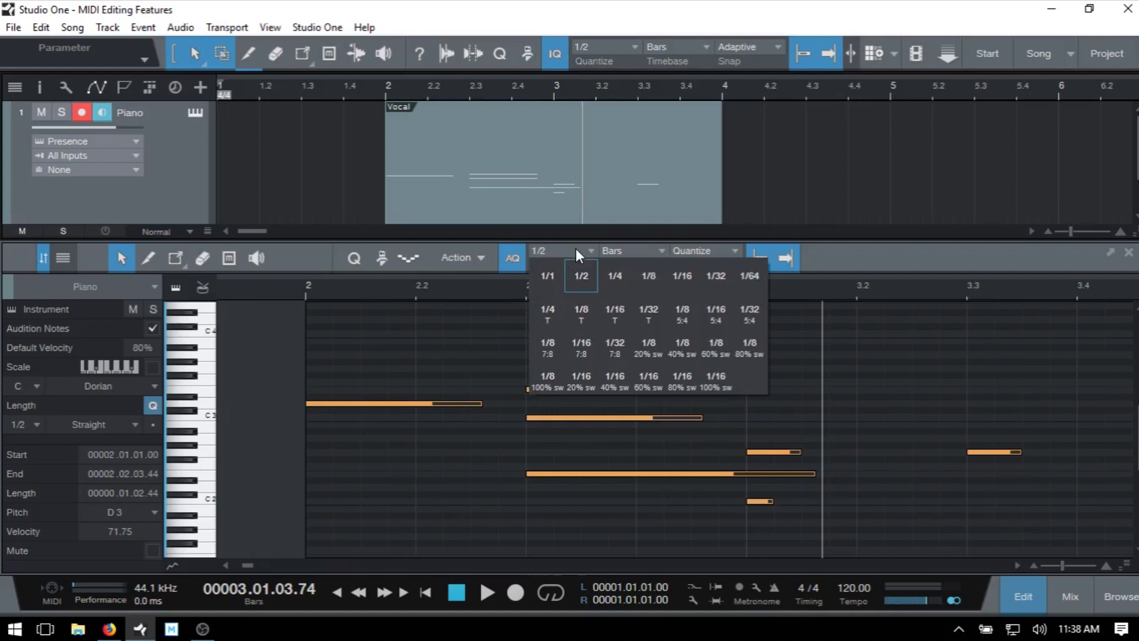
left_click(548, 277)
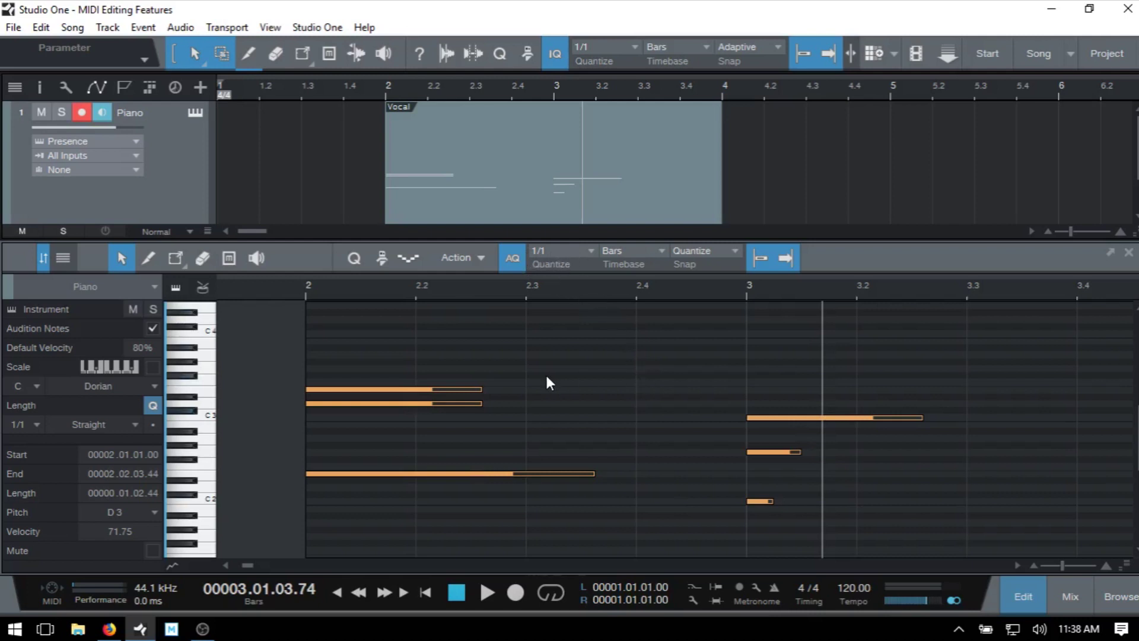
- Turn off Auto Quantize and, with snap disabled, shift all notes off the grid so the first one starts at 2.01.02.49
left_click(513, 257)
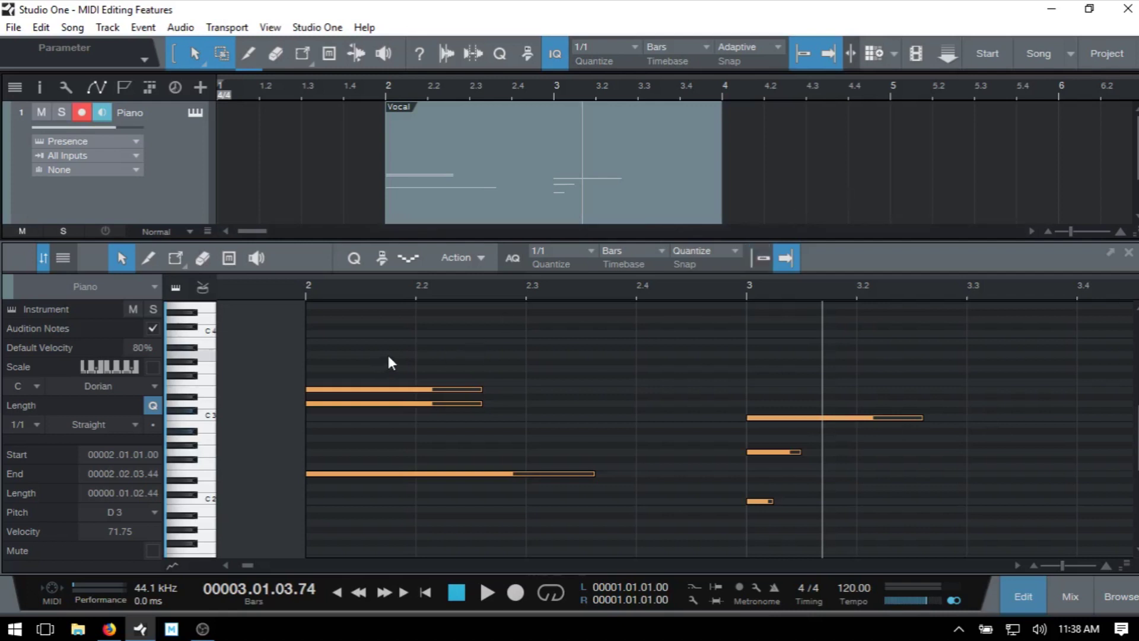
mouse_move(371, 475)
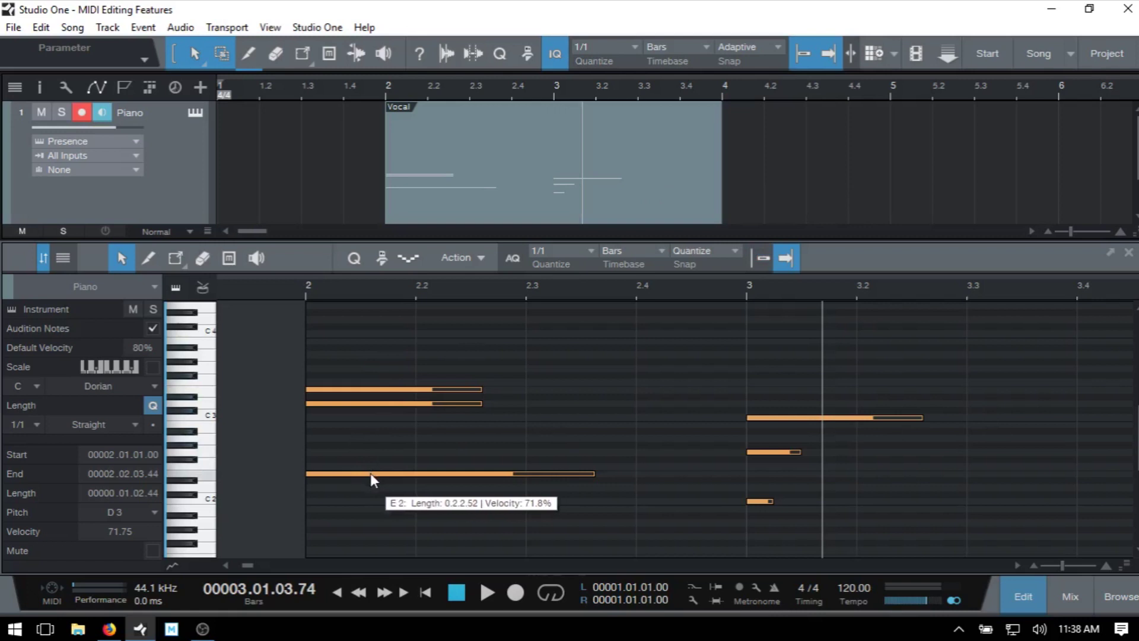
left_click_drag(371, 472, 423, 472)
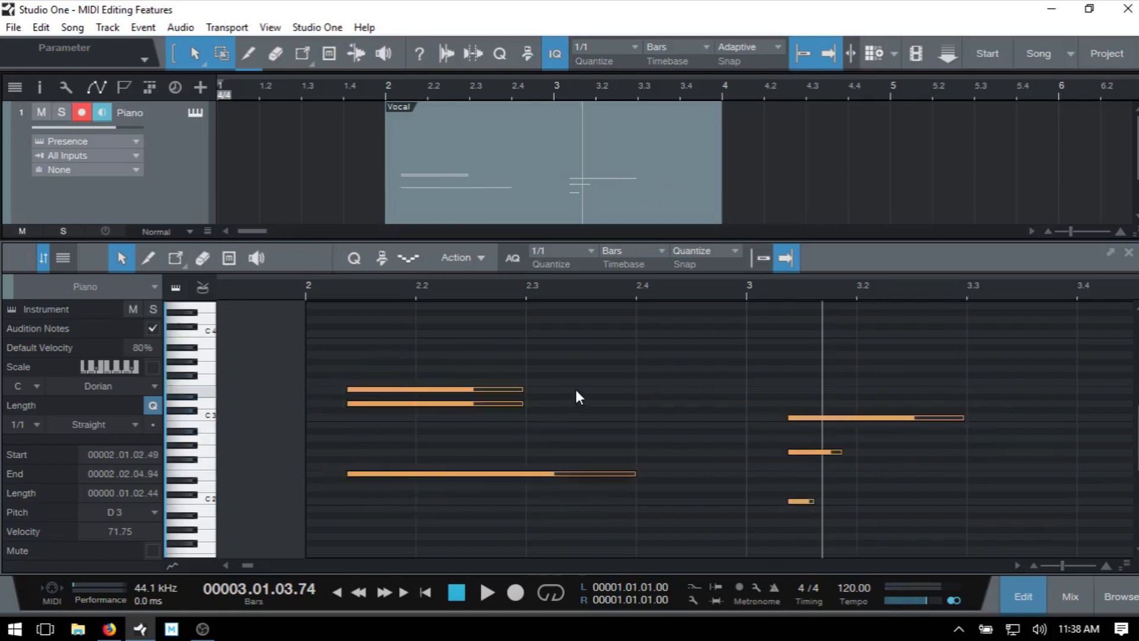
- Re-enable snap in the note editor and quantize the whole Vocal event to 1/1
key("n")
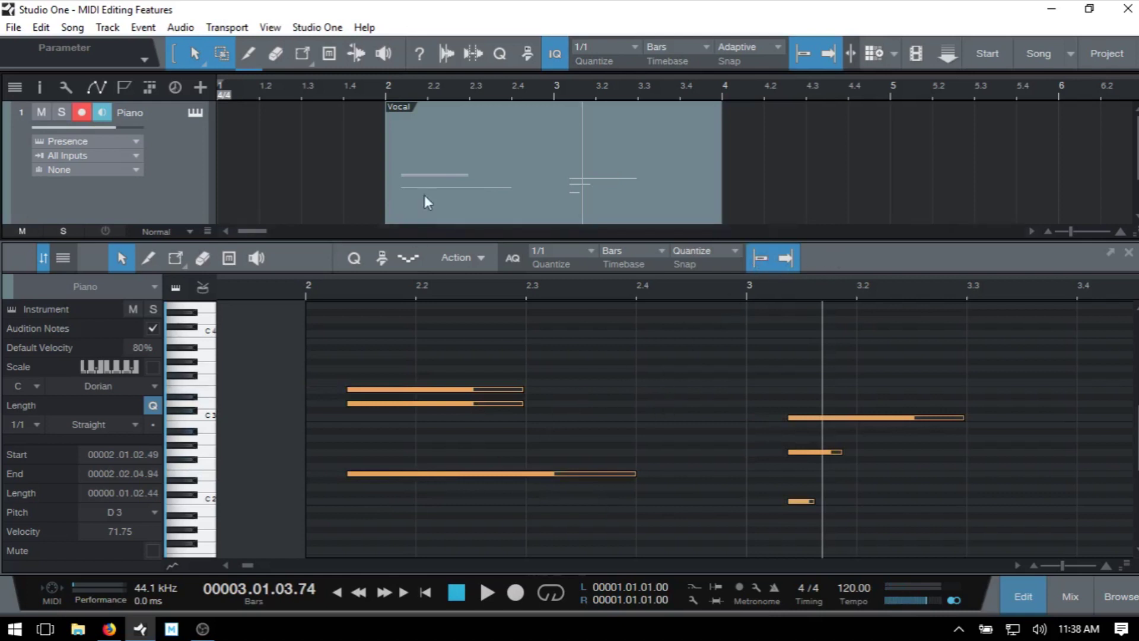
left_click(536, 202)
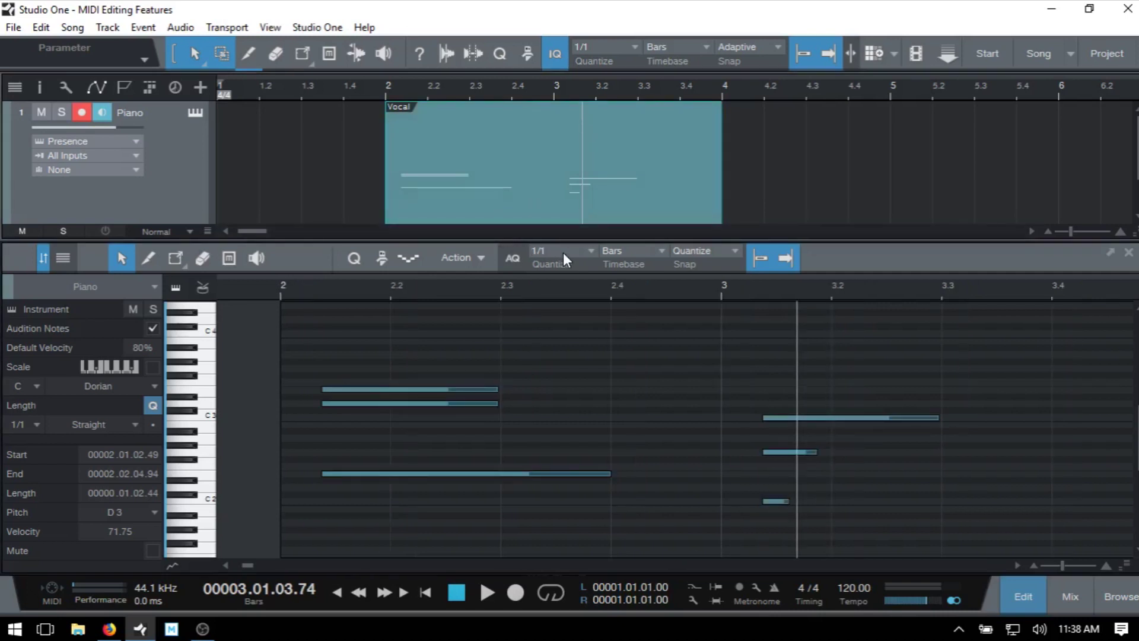
key("q")
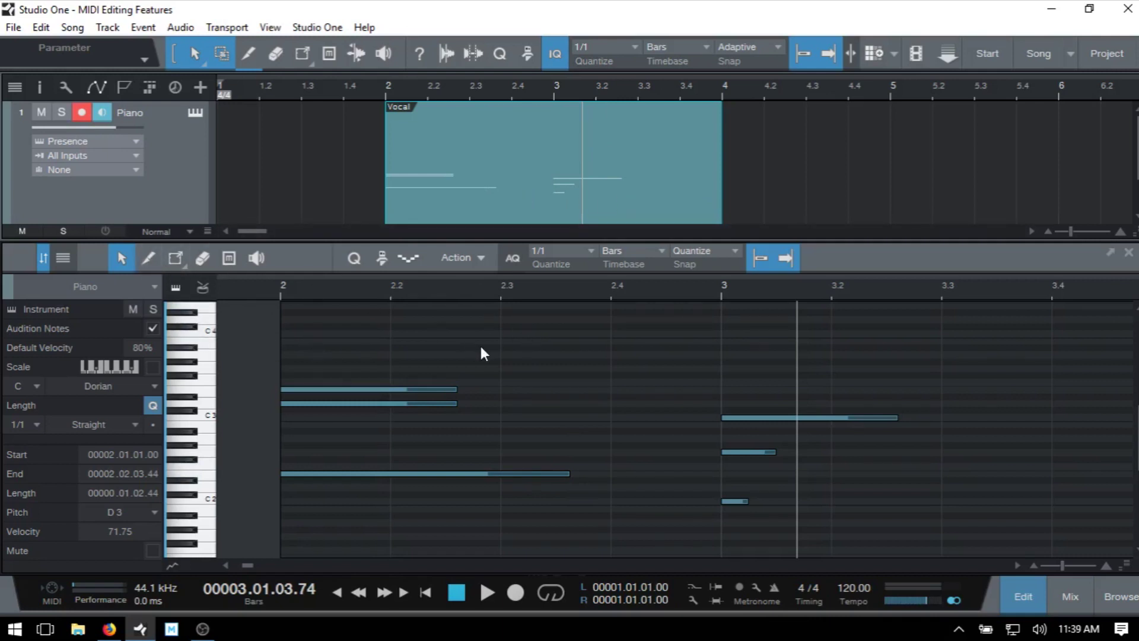
- Switch the note editor to the Paint tool and set the quantize value to 1/8
key("5")
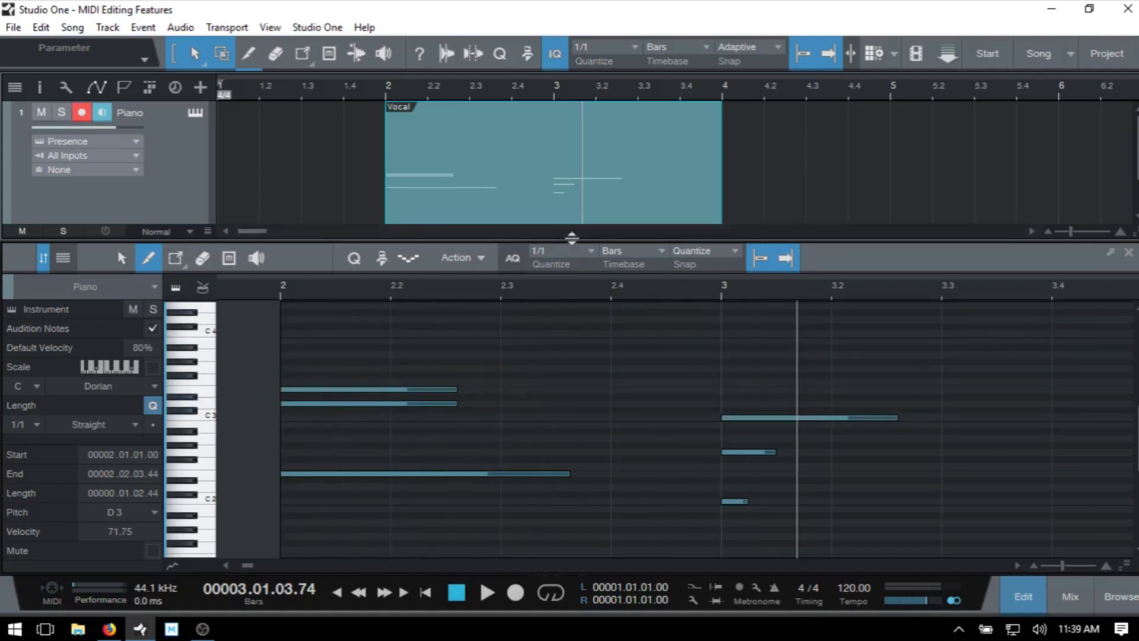
left_click(568, 256)
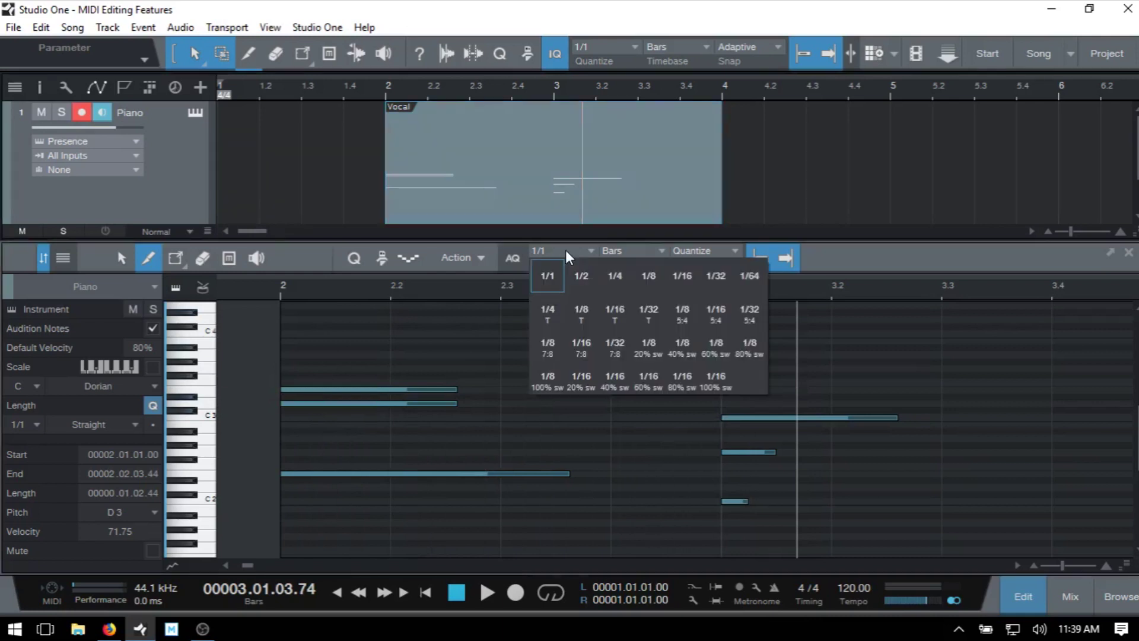
left_click(651, 276)
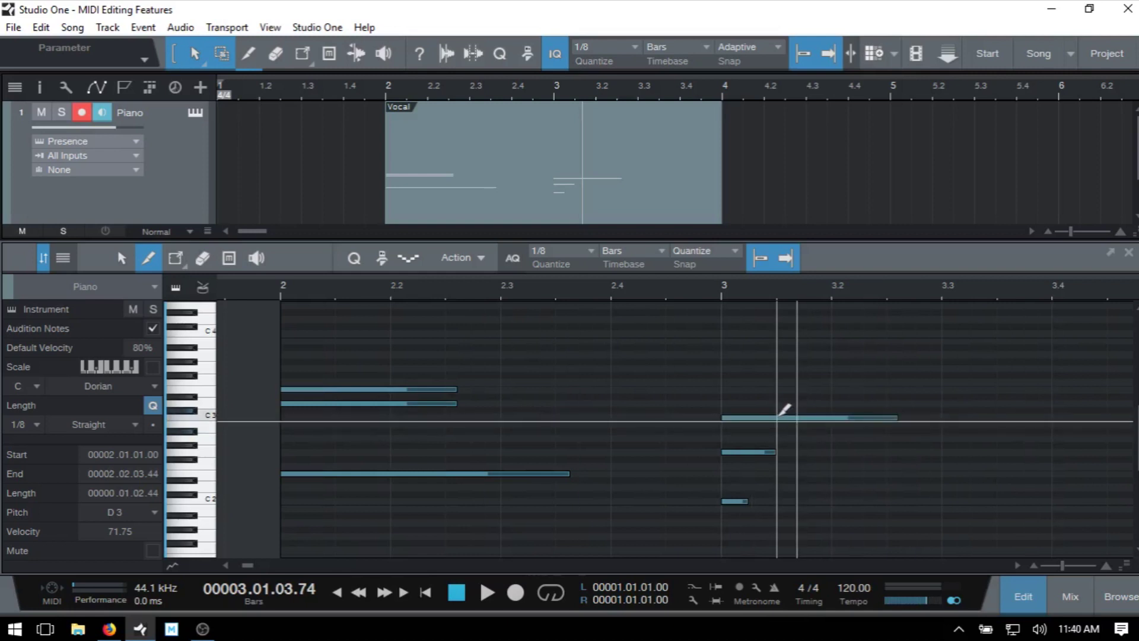
- Split bar 3's C3 note at 3.01.03.00 with snap on, and cut its second part at off-grid positions with snap off
mouse_move(781, 413)
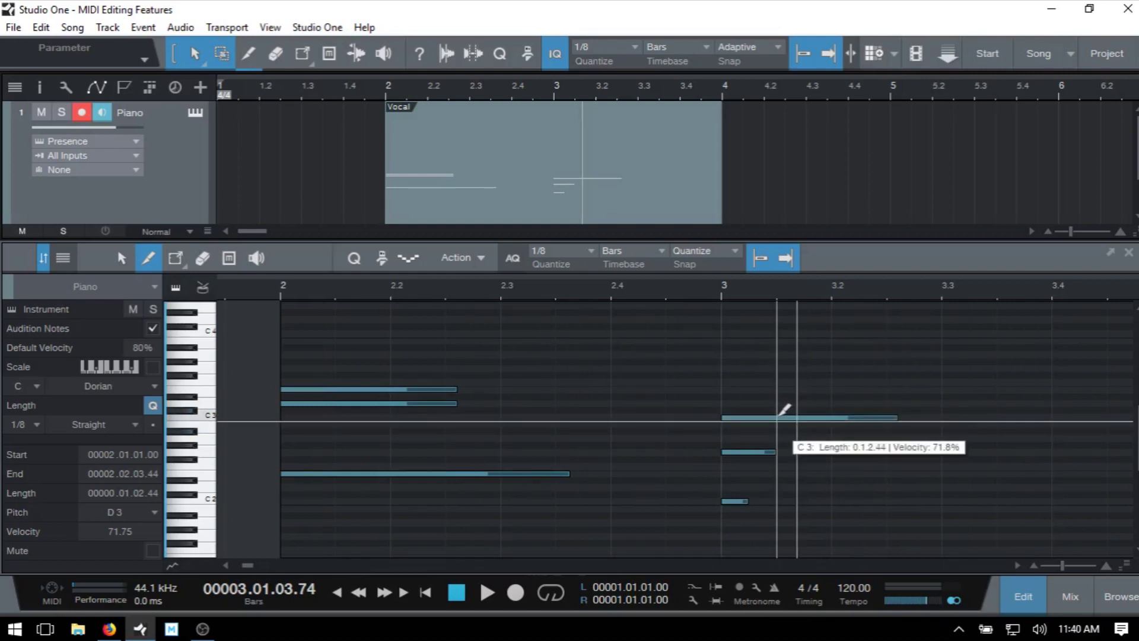
left_click(777, 420, "alt")
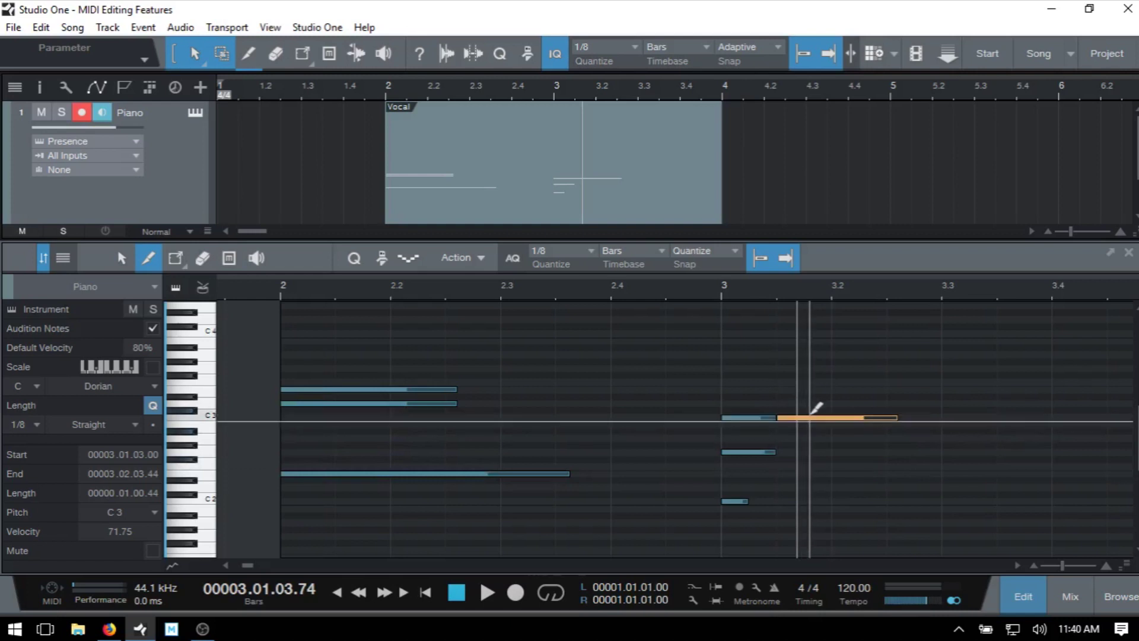
mouse_move(808, 413)
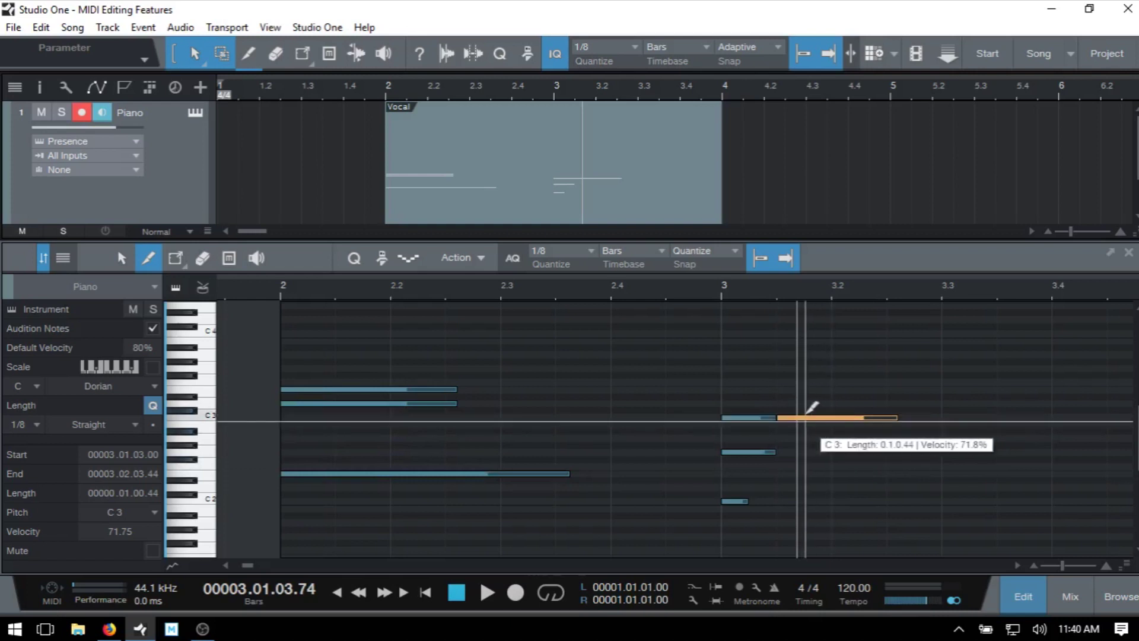
key("n")
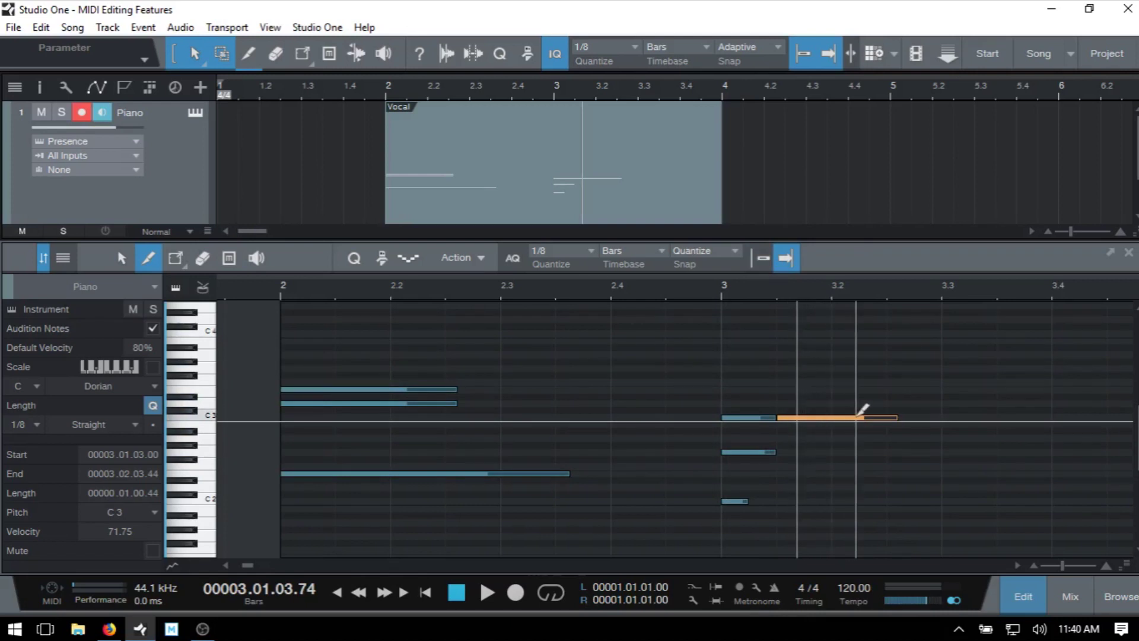
left_click_drag(858, 410, 817, 415)
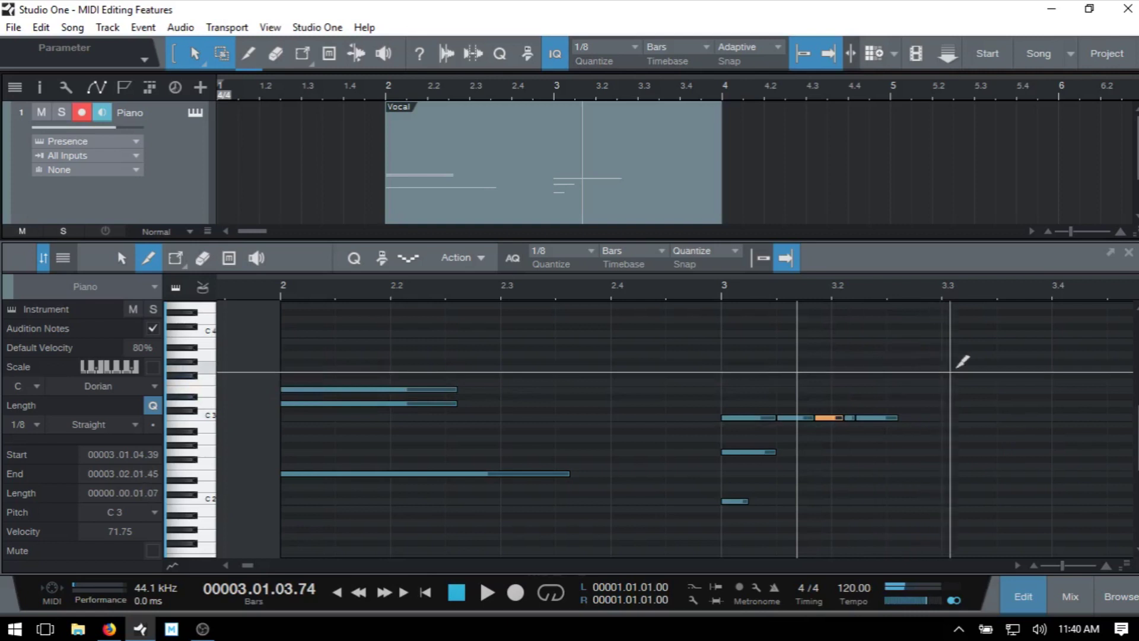
- Undo all the splits of the C3 note and switch back to the Arrow tool
key("ctrl+z")
key("ctrl+z")
key("ctrl+z")
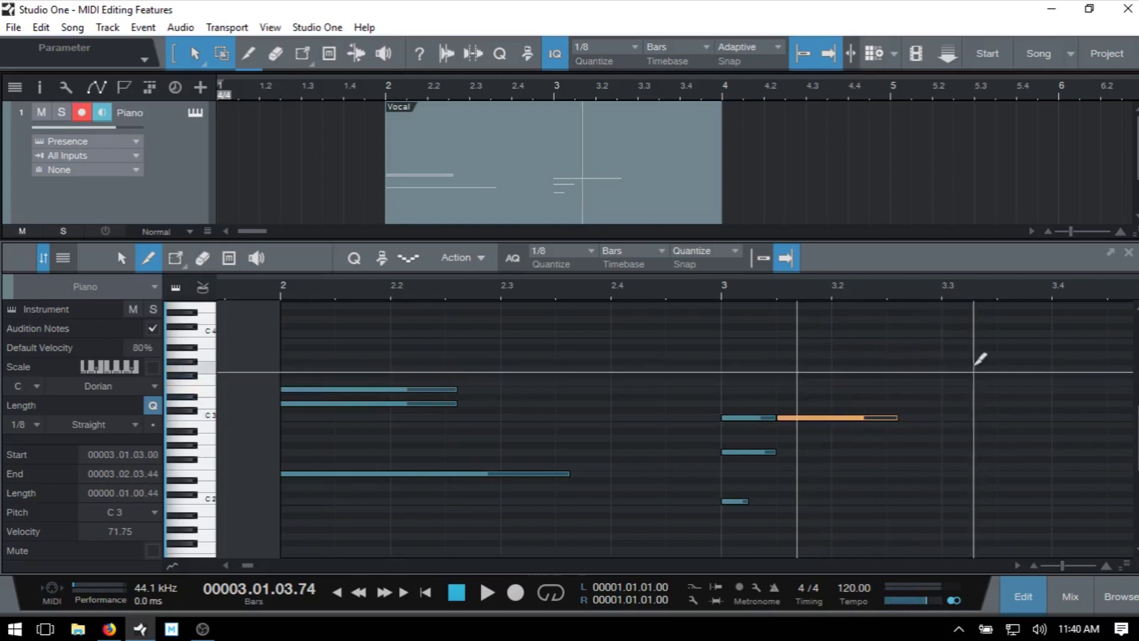
key("ctrl+z")
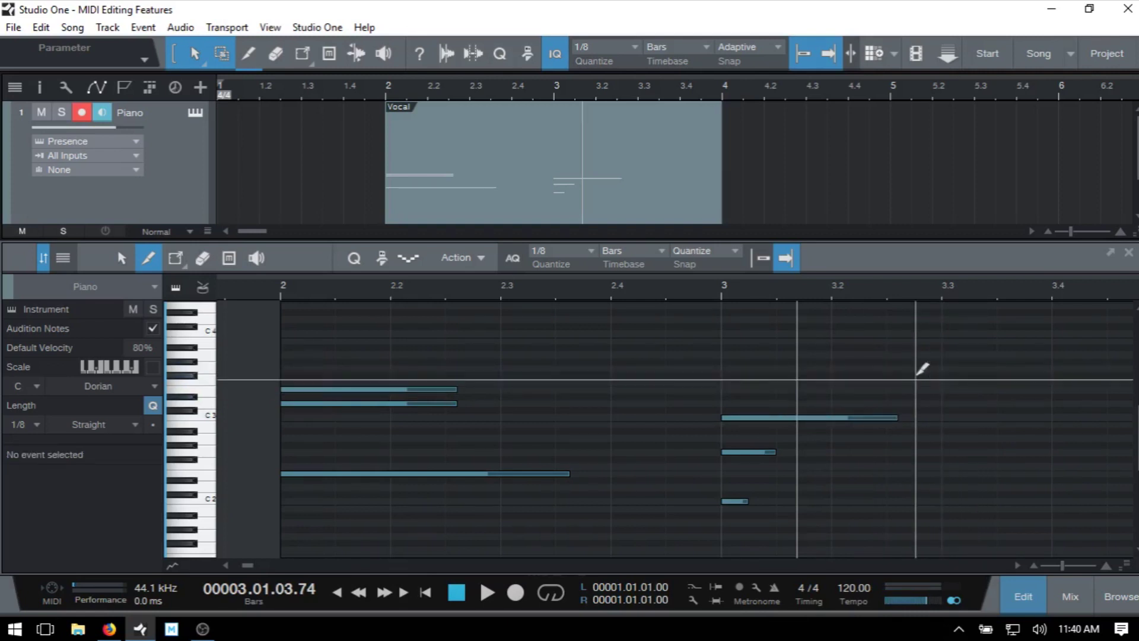
key("1")
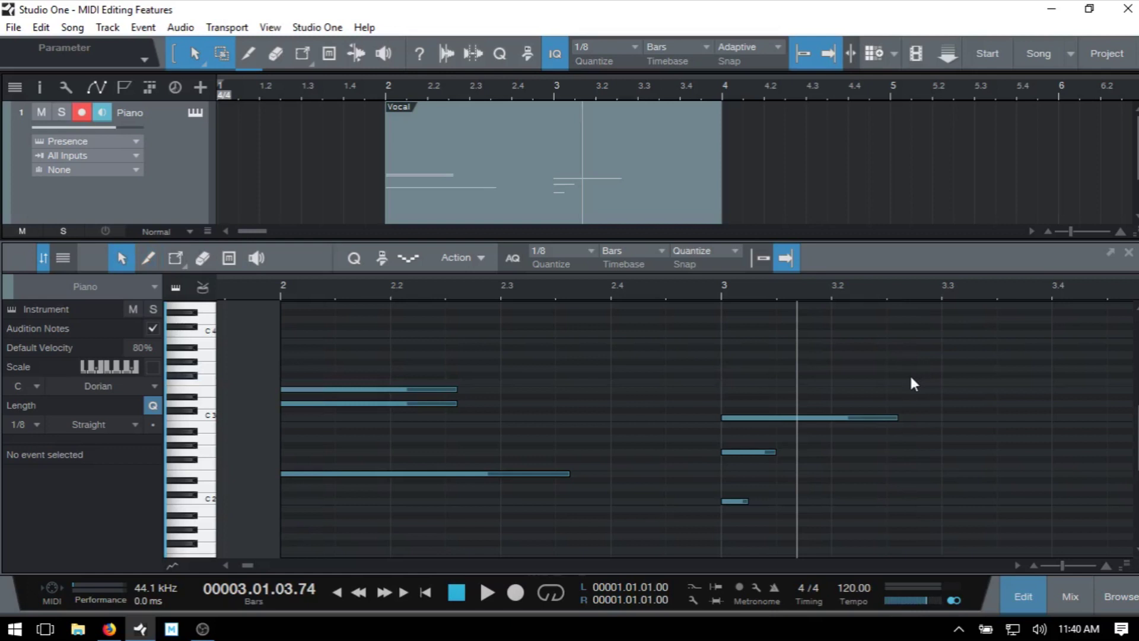
- Zoom in on the notes around bar 3 and play the song with the editor's autoscroll following the playback cursor
left_click_drag(682, 294, 687, 323)
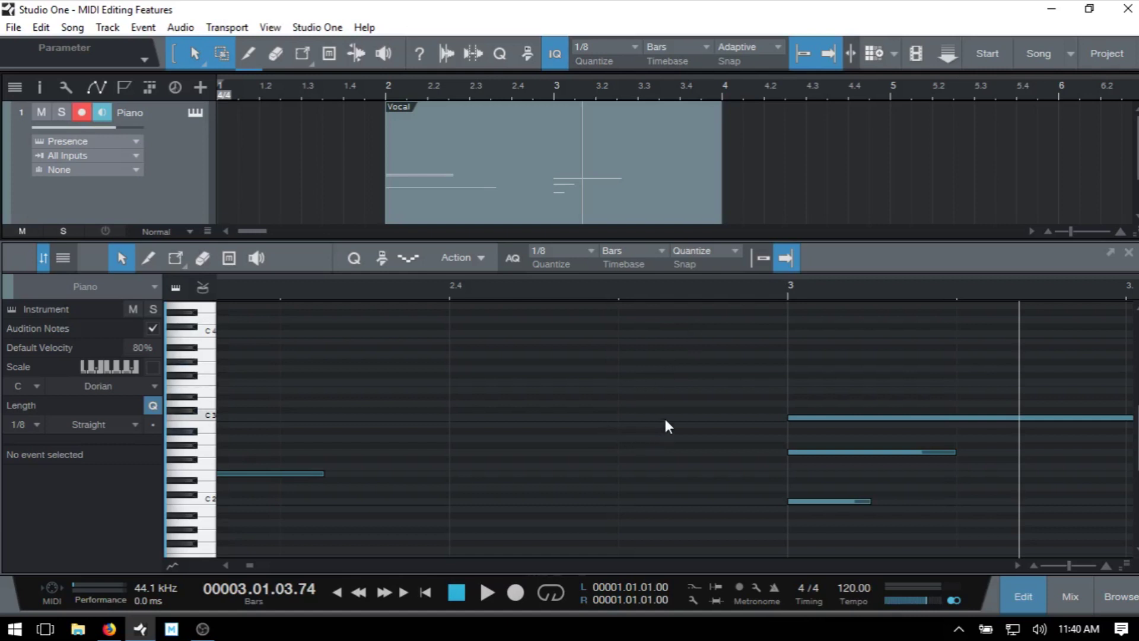
key("space")
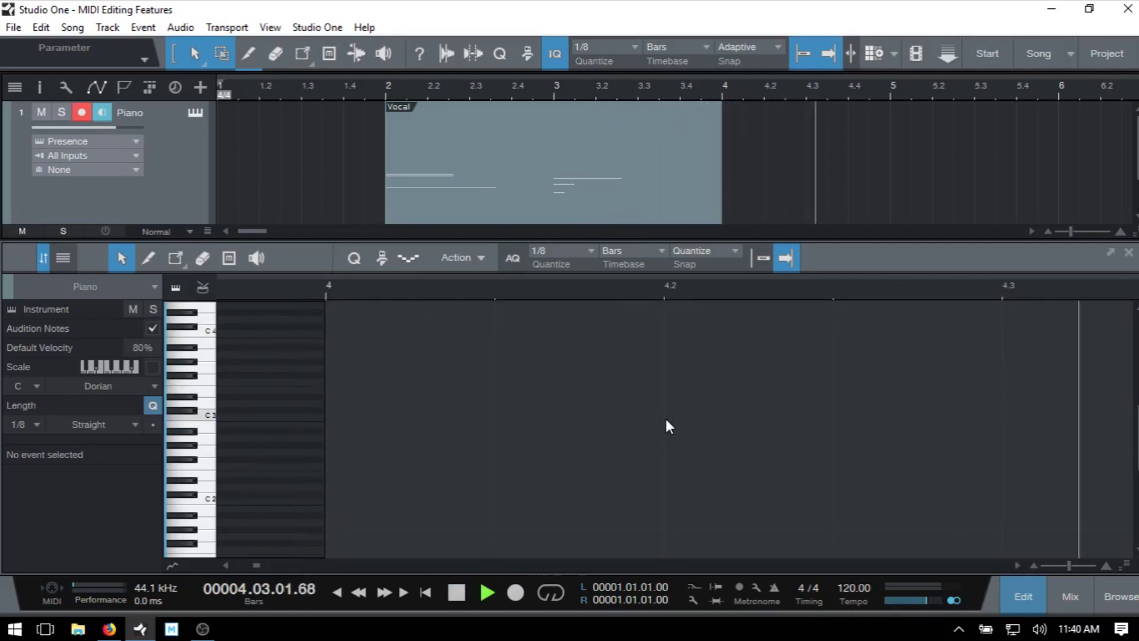
key("Home")
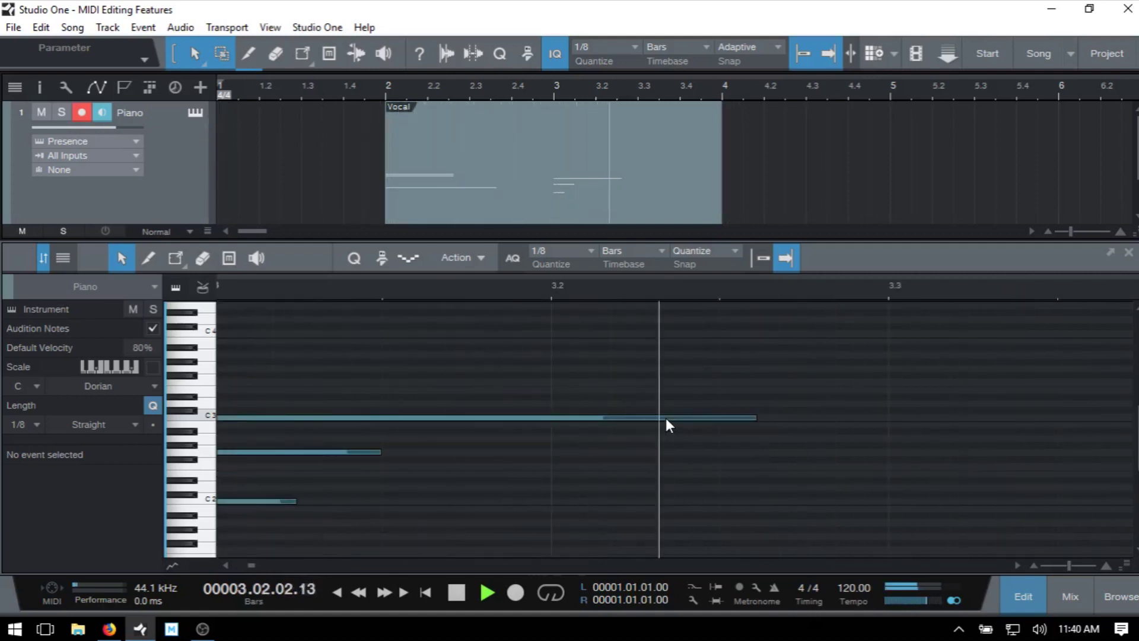
- Replay the part from around bar 2 with the editor's autoscroll turned off, stop playback, and turn autoscroll back on
key("Home")
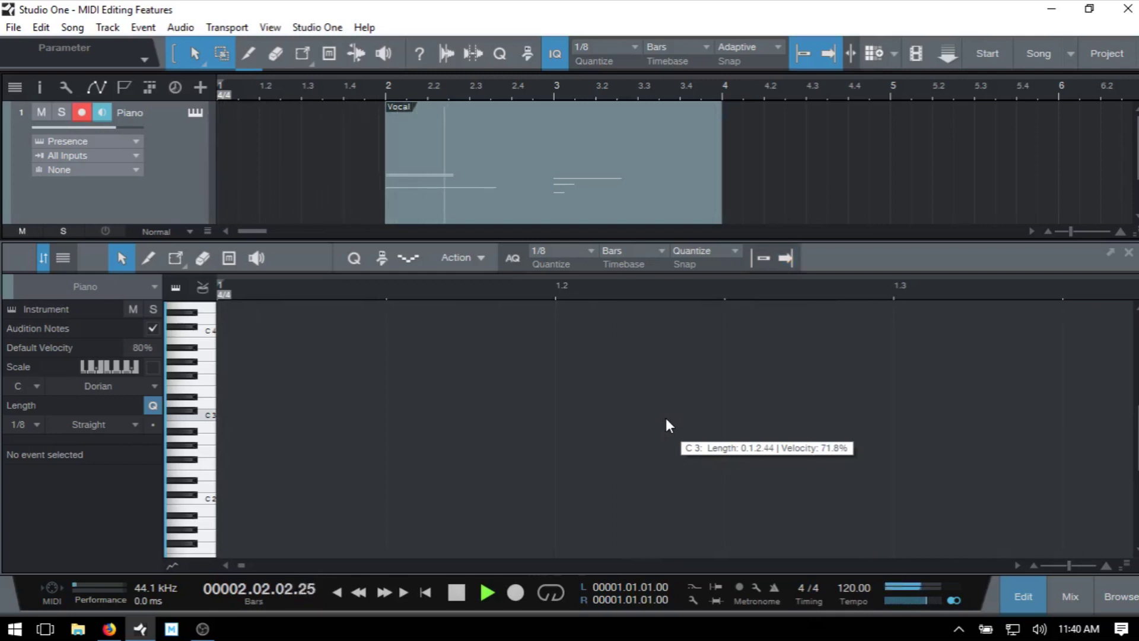
left_click(489, 95)
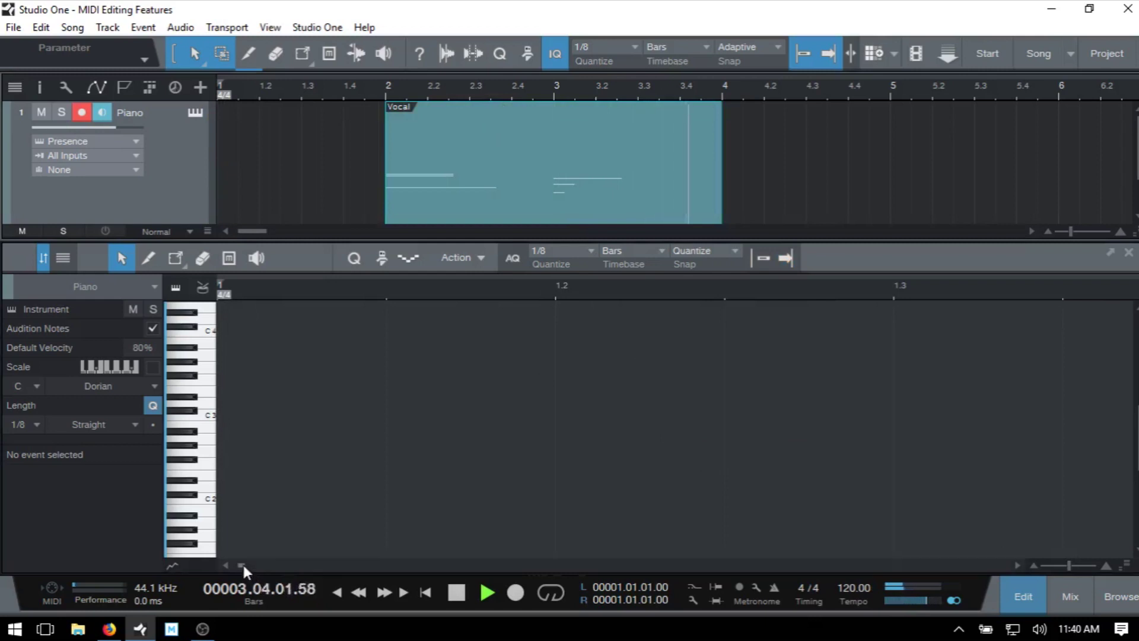
left_click_drag(242, 563, 247, 565)
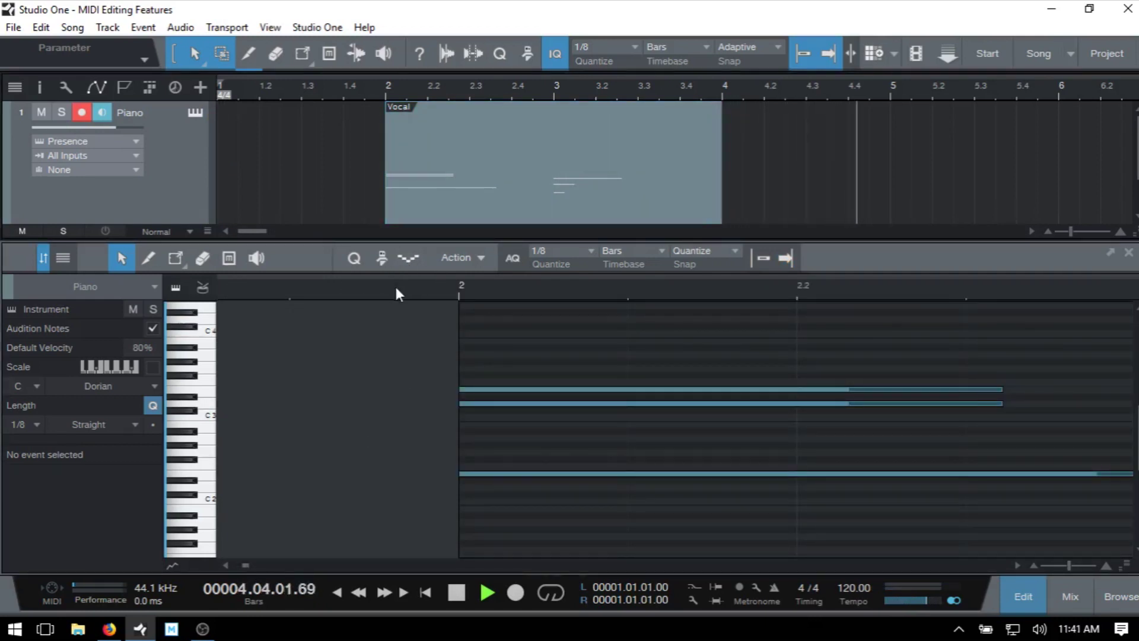
left_click(407, 296)
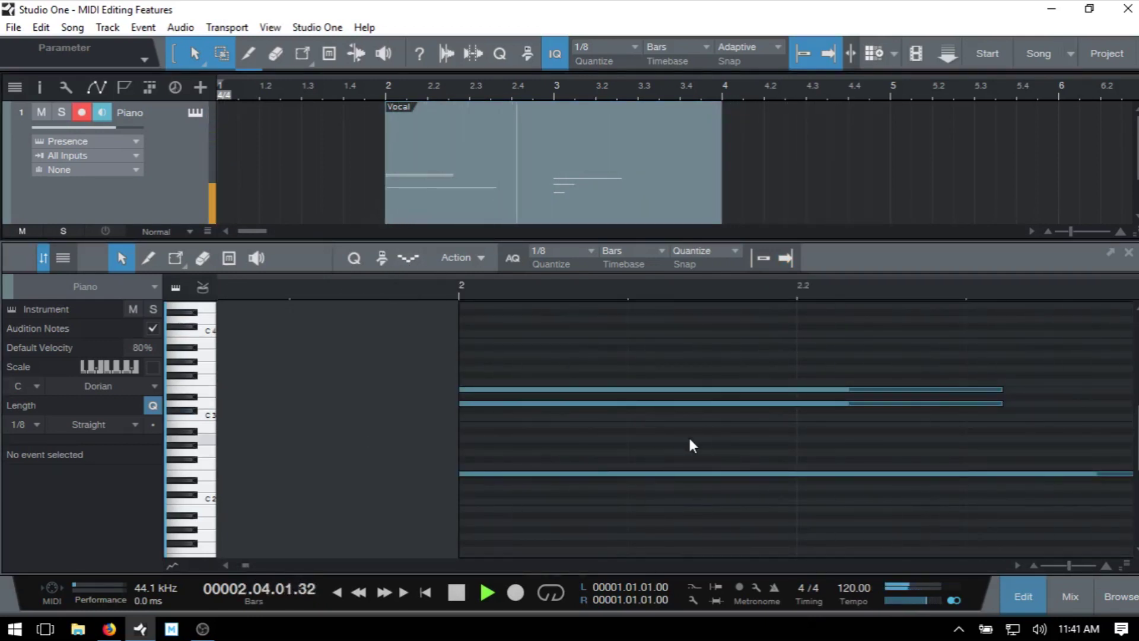
key("space")
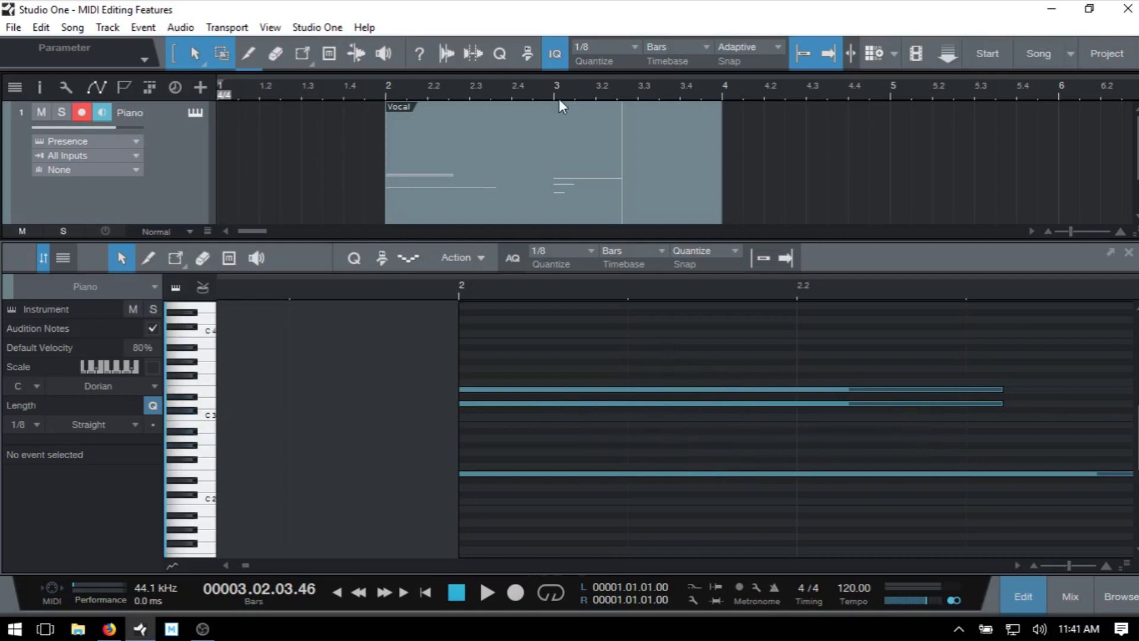
key("f")
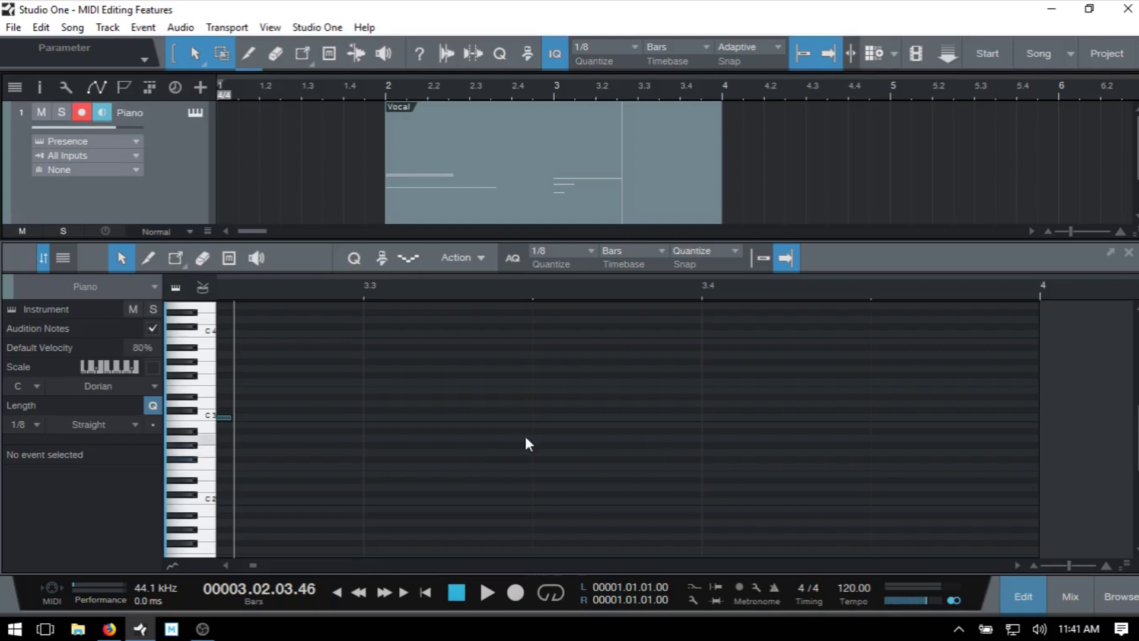
- Select the three notes starting at bar 3 and examine Transpose with its Set all to option and the other note actions, applying nothing
left_click(228, 564)
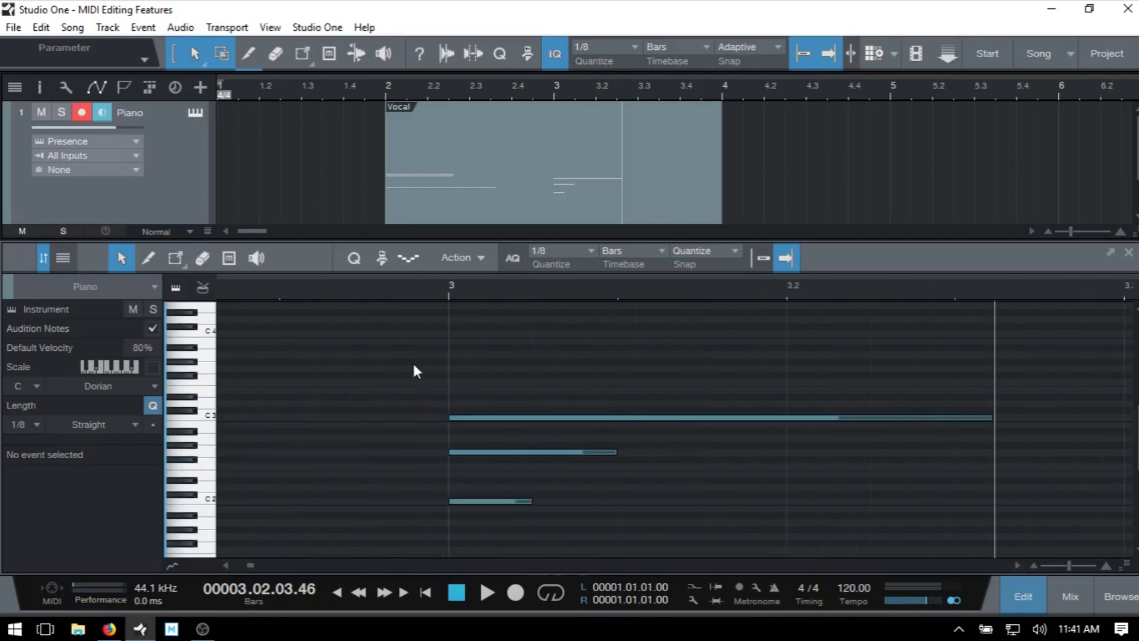
left_click_drag(414, 359, 687, 514)
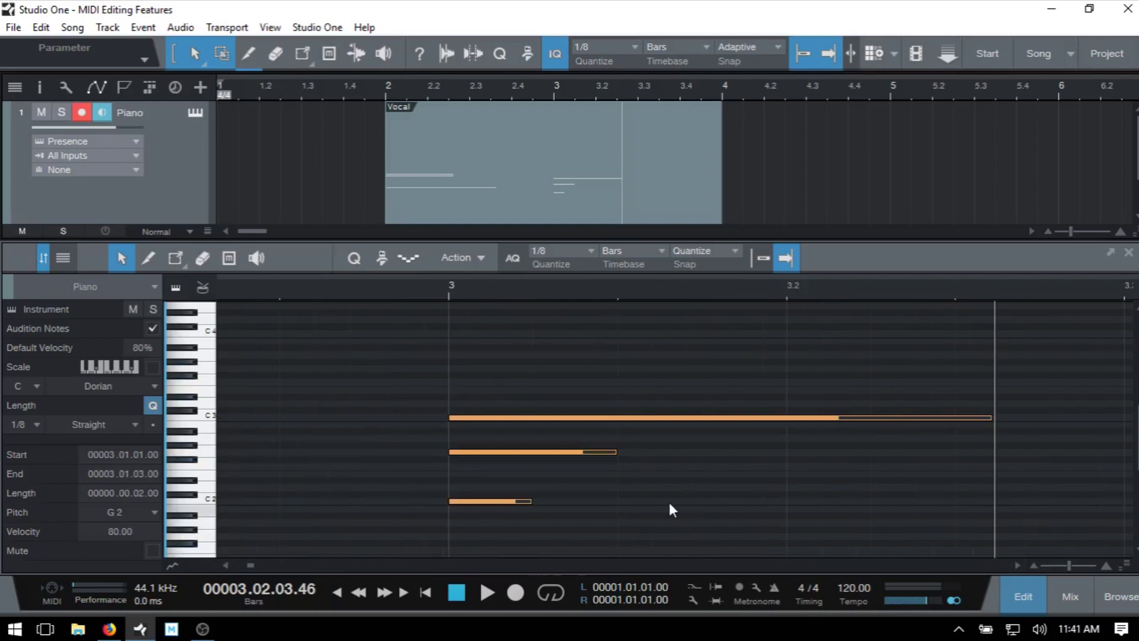
left_click(478, 258)
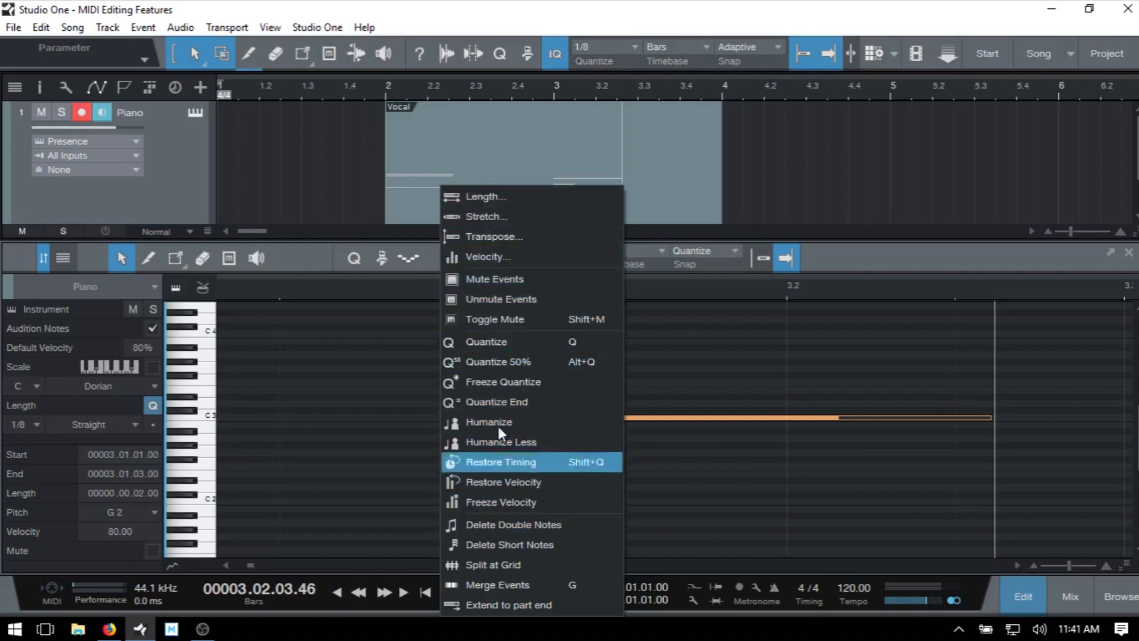
left_click(525, 236)
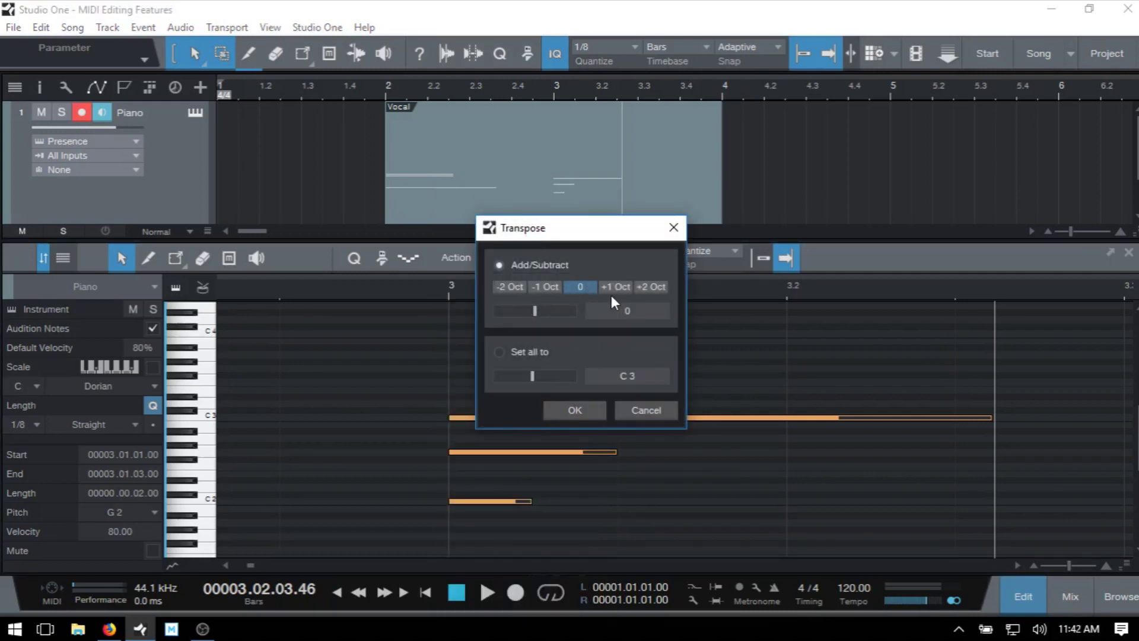
left_click(498, 353)
left_click(634, 411)
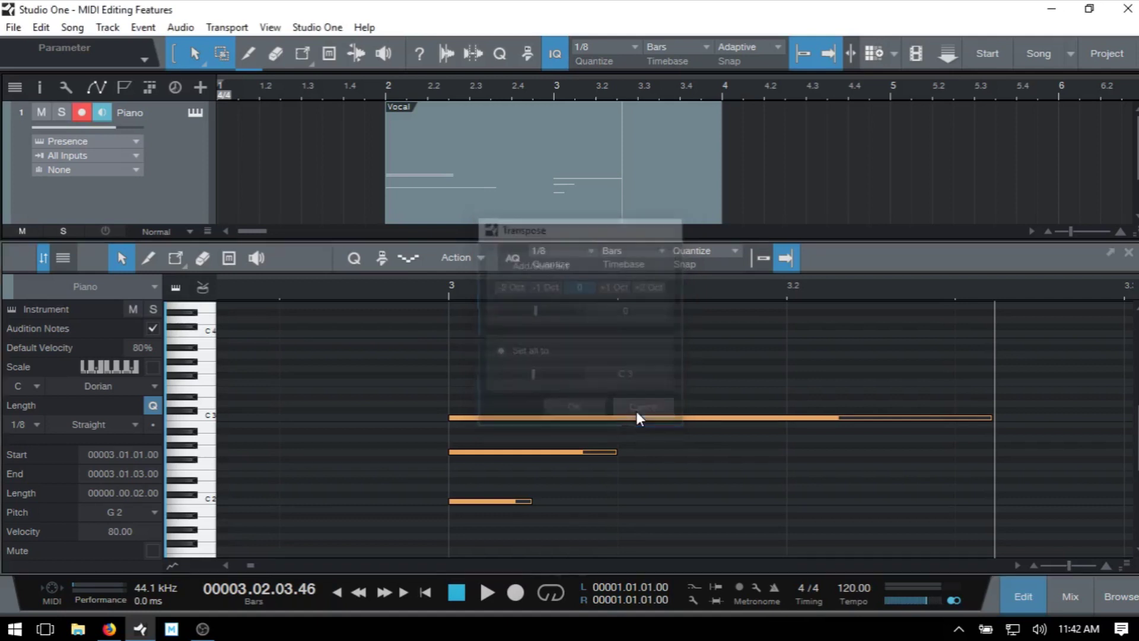
left_click(460, 258)
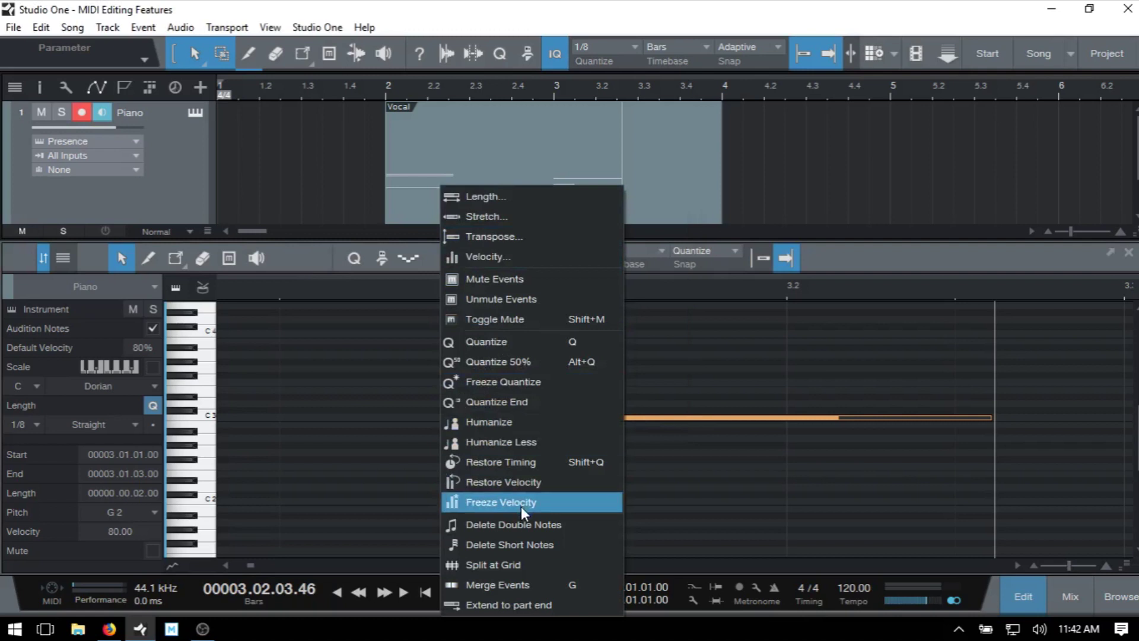
left_click(310, 414)
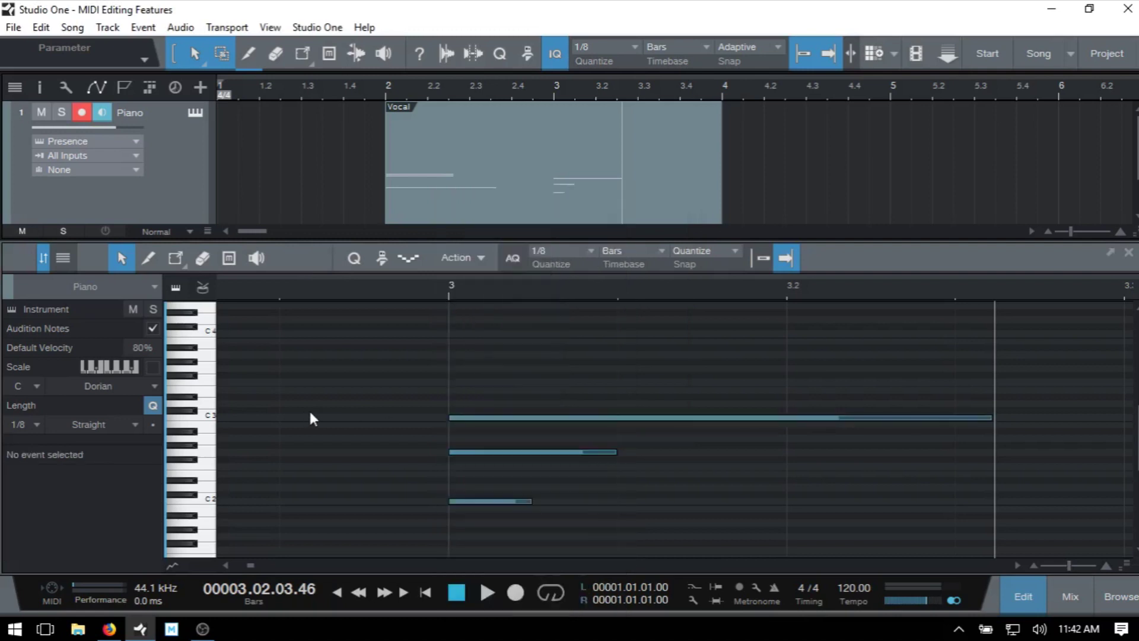